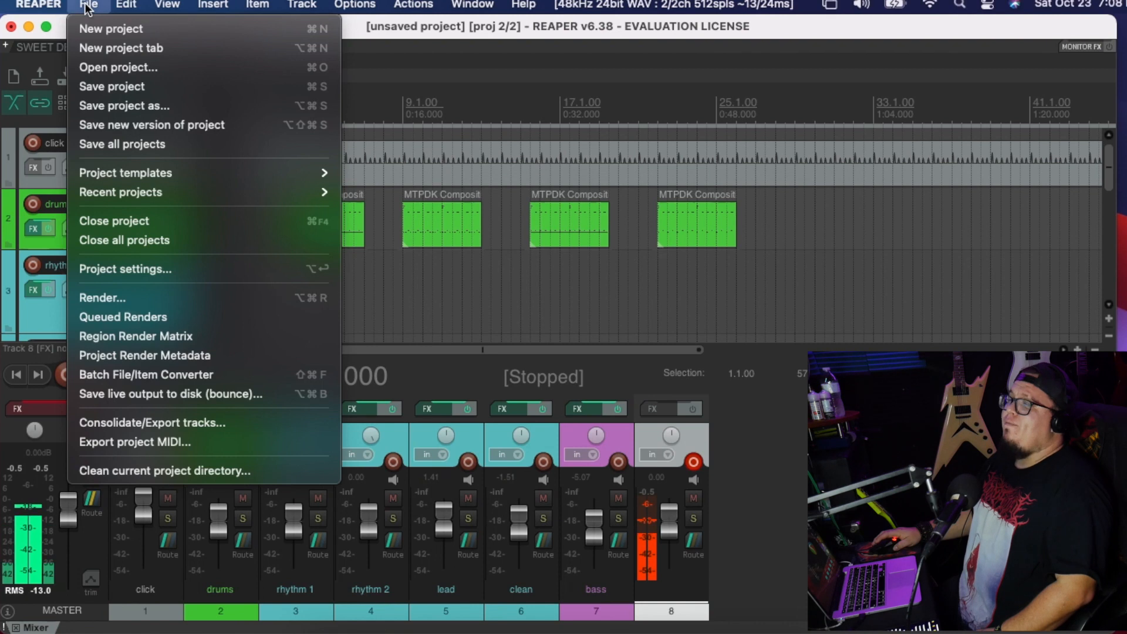
# - Review the template's tracks from click to bass and select the drums track
pyautogui.moveTo(163, 175)
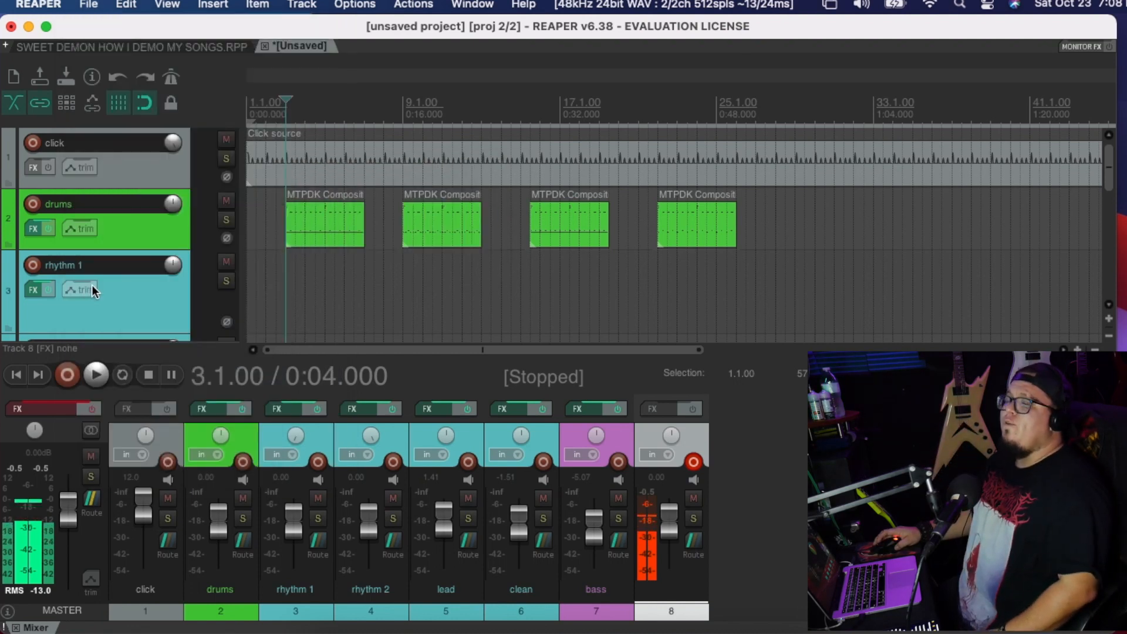
pyautogui.scroll(-5, 92, 284)
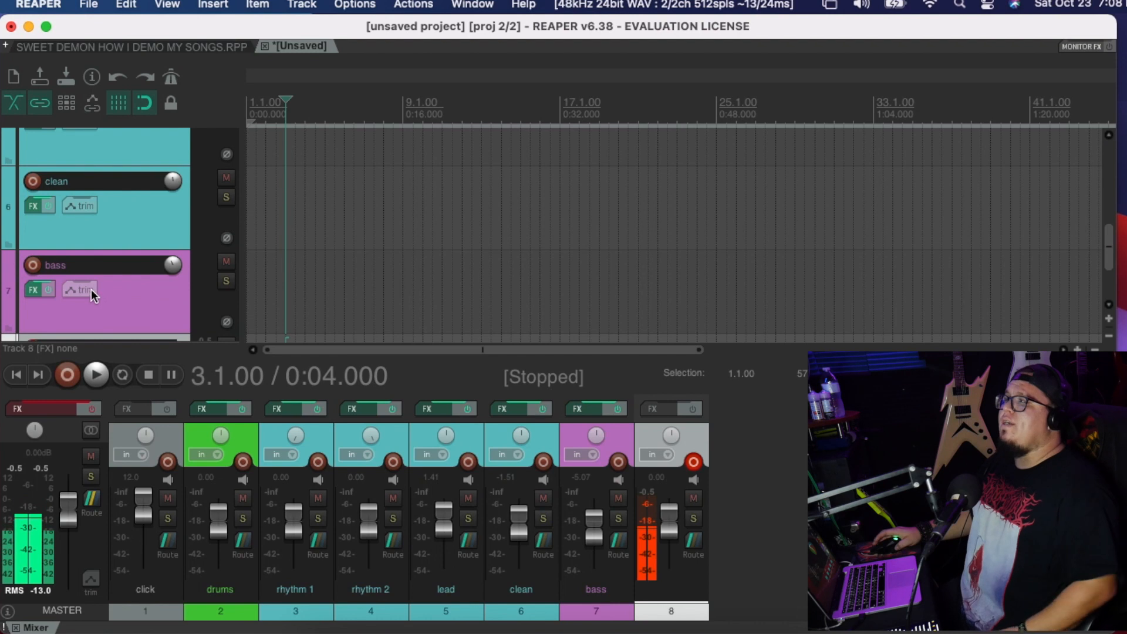
pyautogui.scroll(-1, 91, 290)
pyautogui.scroll(6, 92, 290)
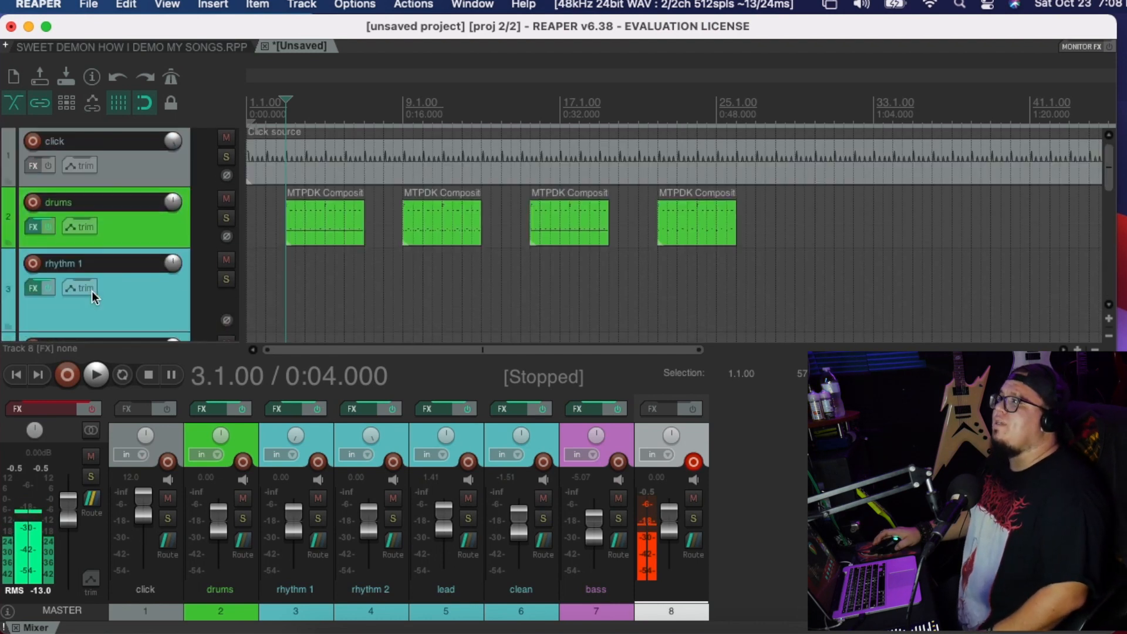
pyautogui.click(111, 234)
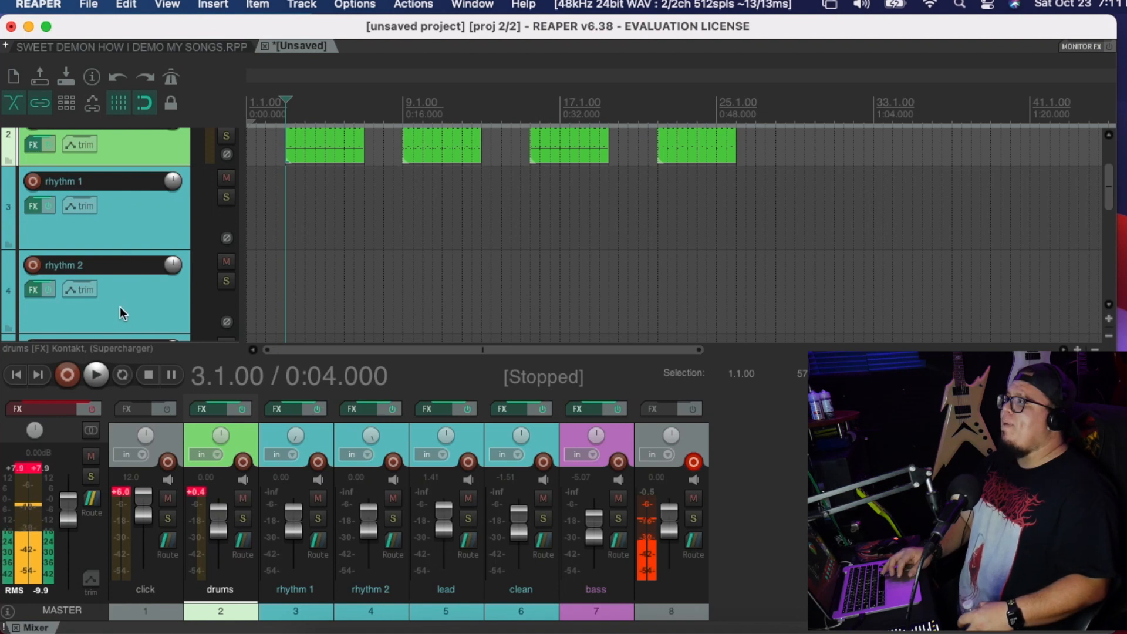
# - Open the rhythm 1 track's effects, bypass ReaEQ and show the STL ToneHub amp plugin
pyautogui.click(34, 205)
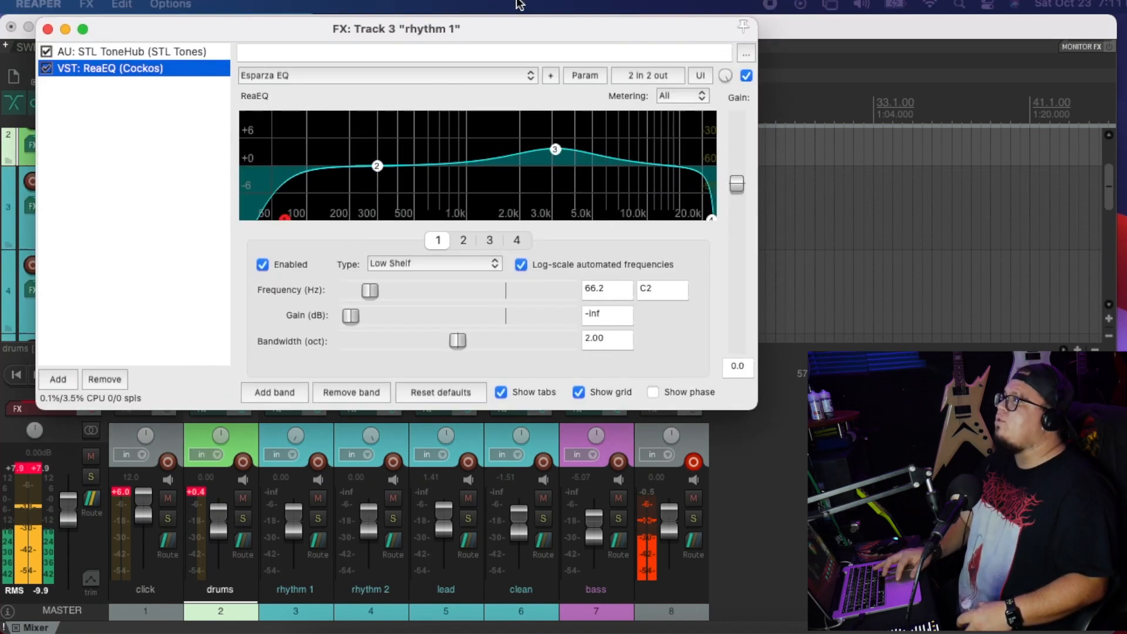
pyautogui.click(106, 66)
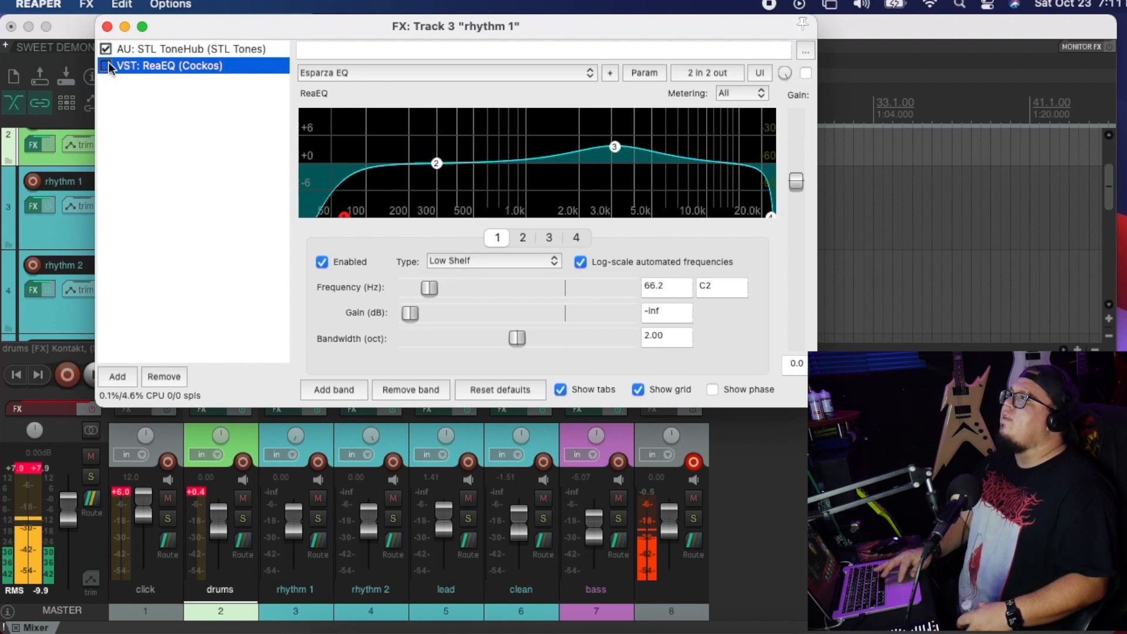
pyautogui.click(144, 50)
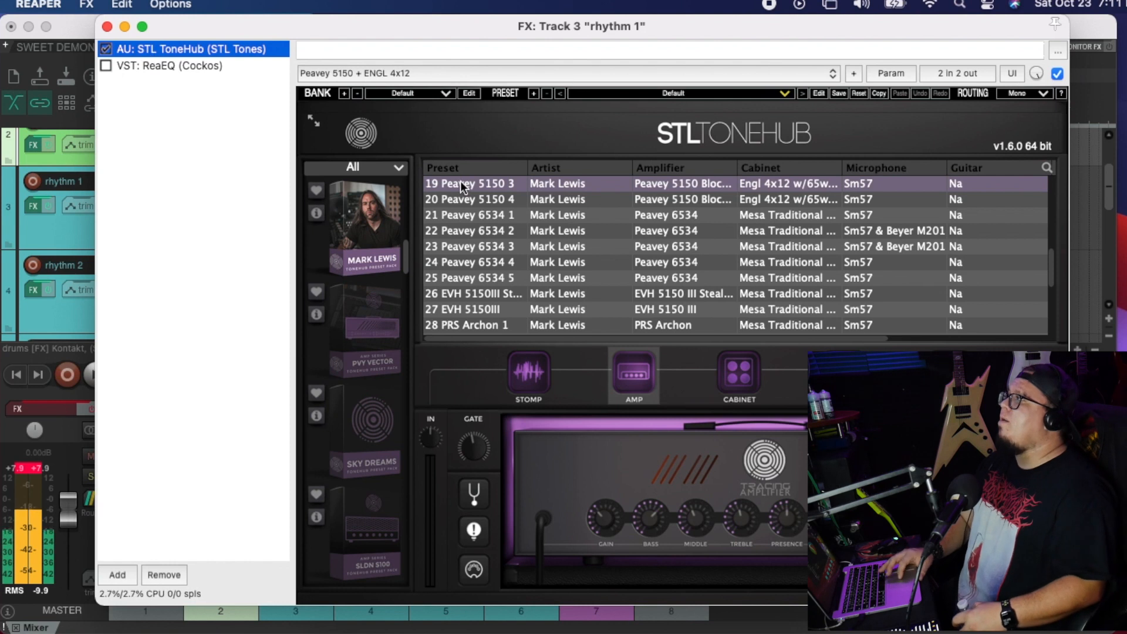
# - Try the Alvarez EQ preset in rhythm 1's ReaEQ, return to Esparza EQ and close the effects window
pyautogui.click(161, 65)
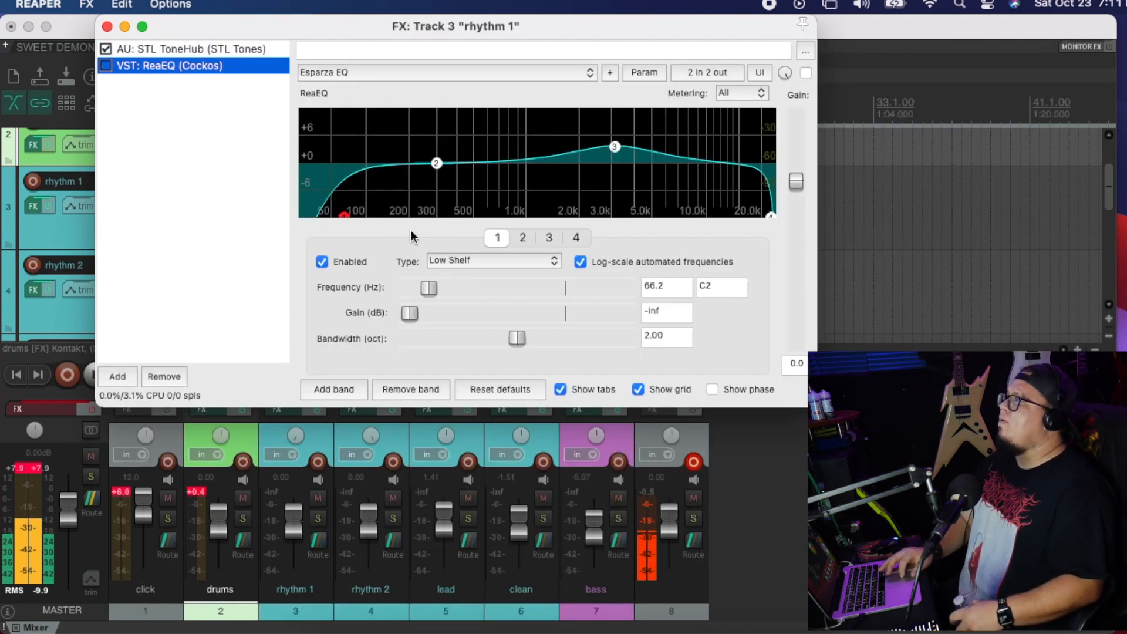
pyautogui.click(322, 72)
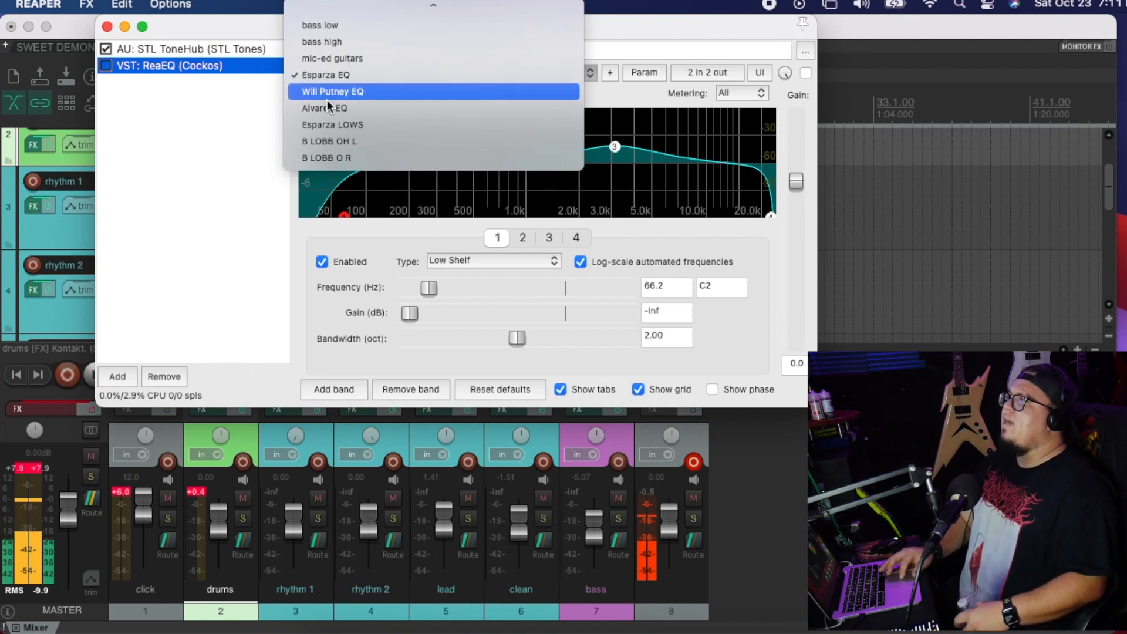
pyautogui.click(381, 108)
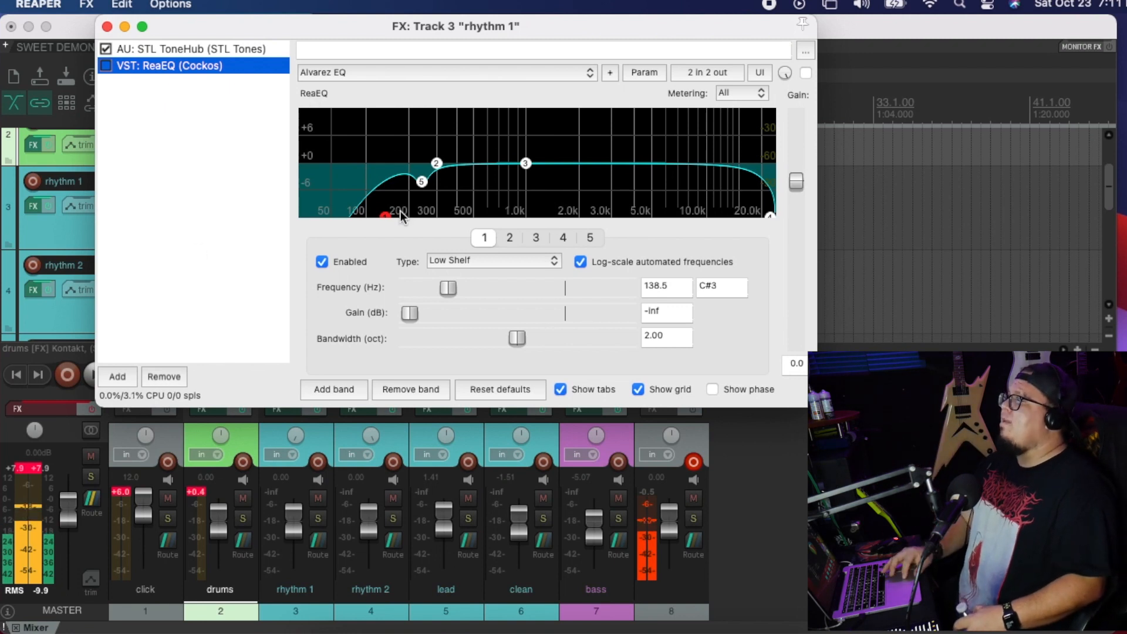
pyautogui.click(340, 66)
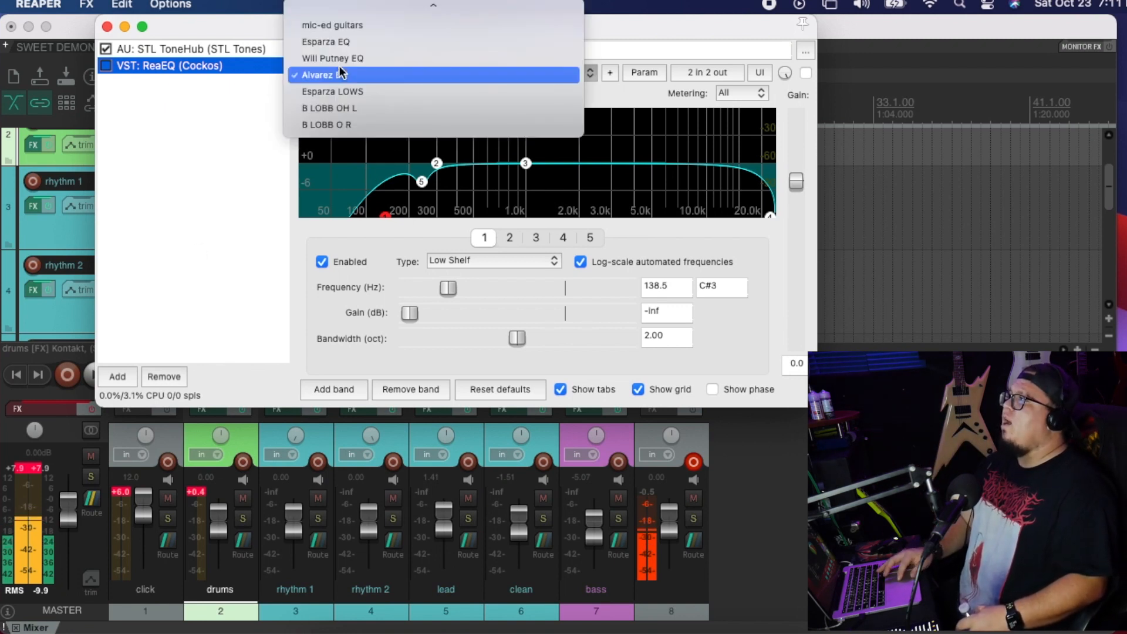
pyautogui.click(343, 42)
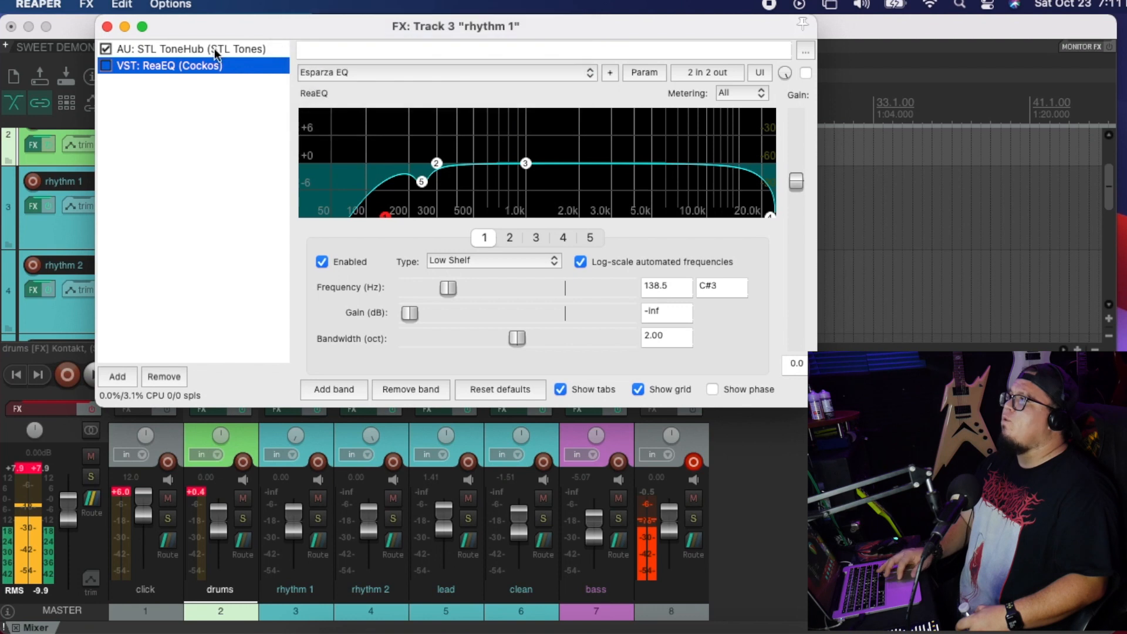
pyautogui.click(107, 27)
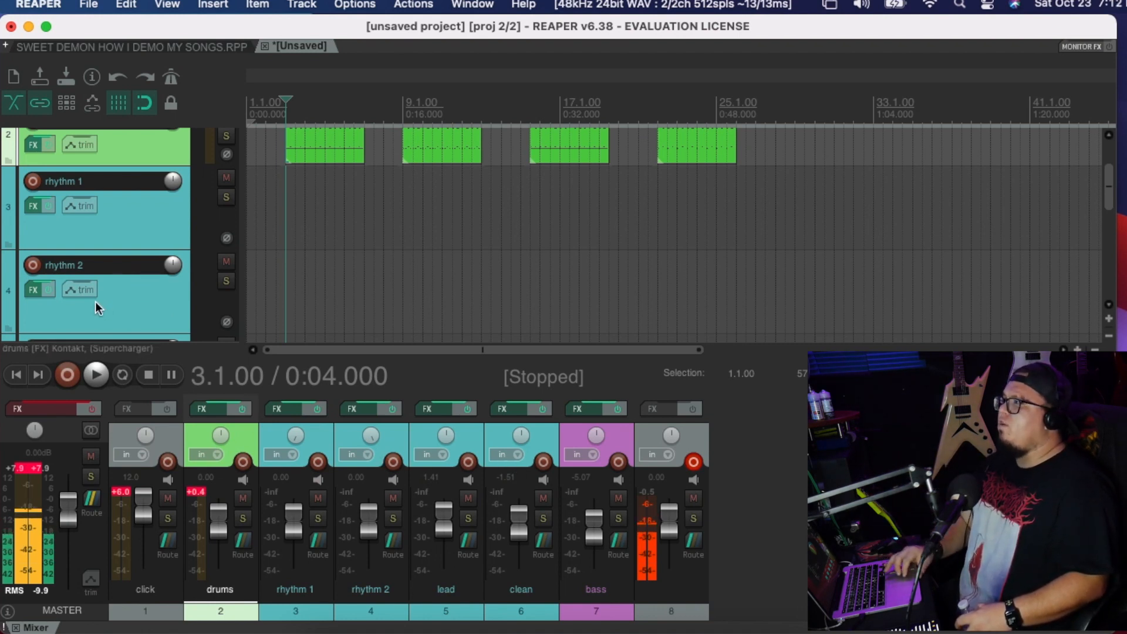
# - Inspect the STL ToneHub amp presets on the clean track, passing over the lead track
pyautogui.scroll(-3, 95, 301)
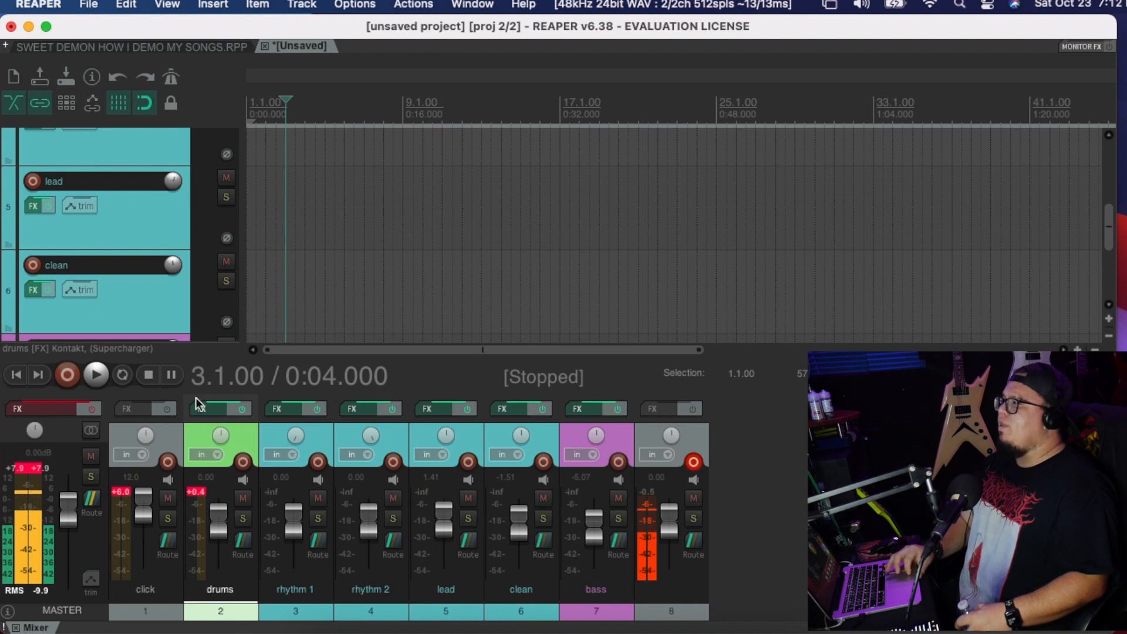
pyautogui.click(105, 231)
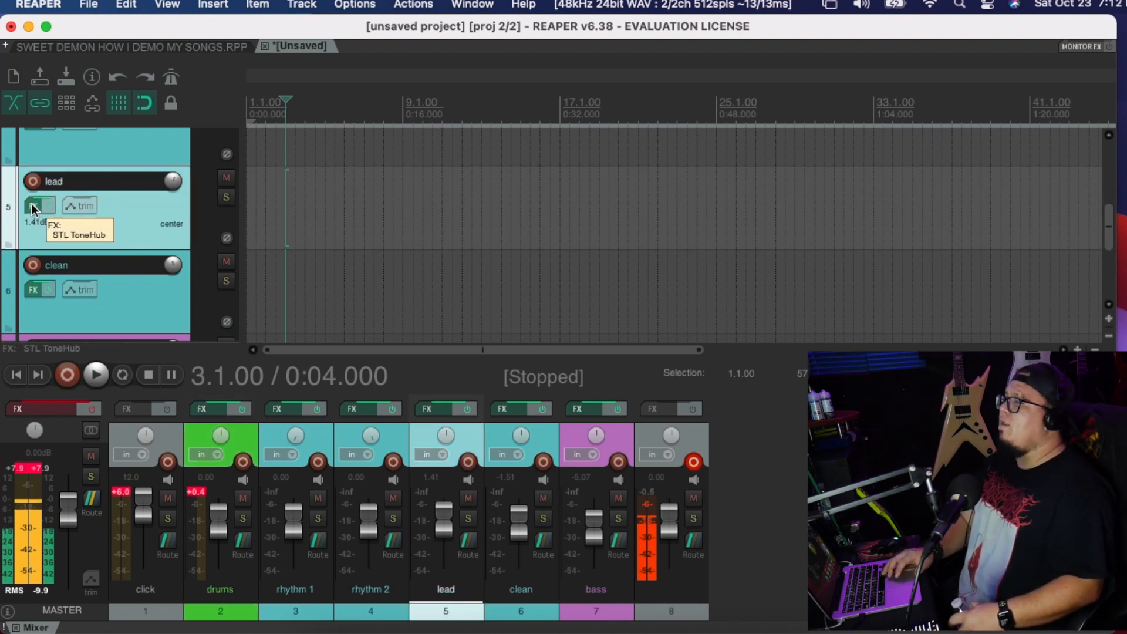
pyautogui.click(79, 312)
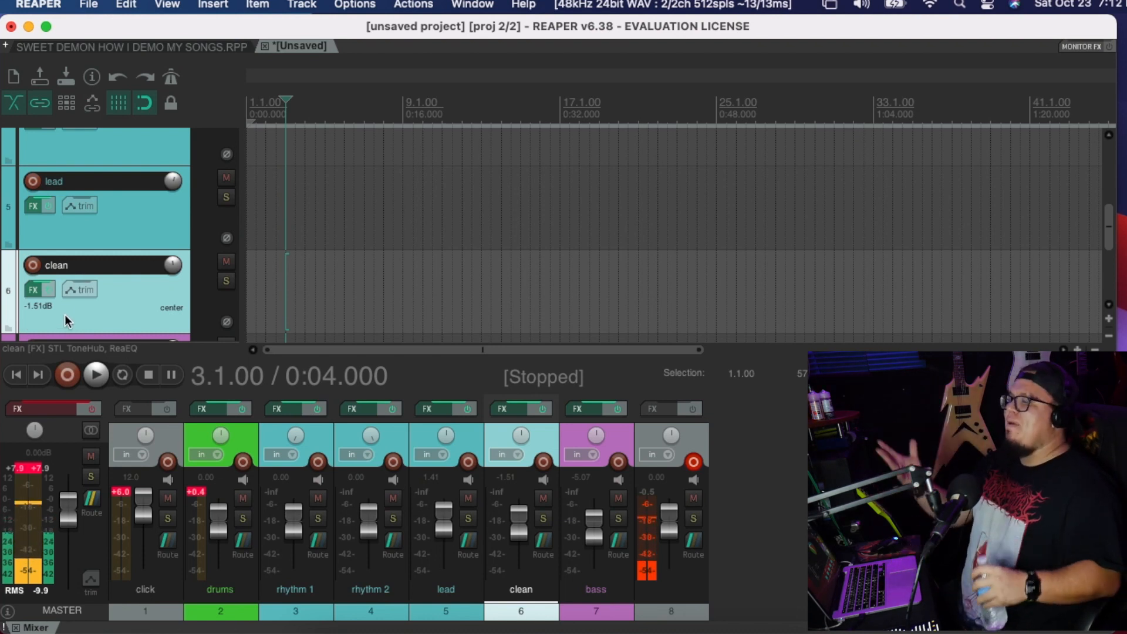
pyautogui.click(31, 291)
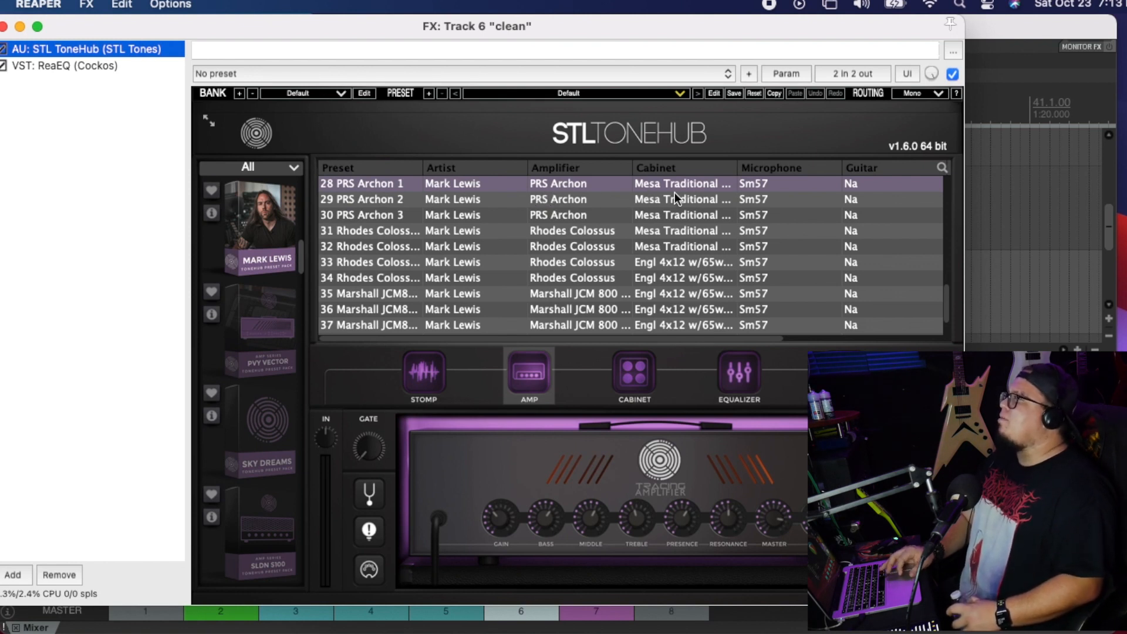
pyautogui.click(3, 27)
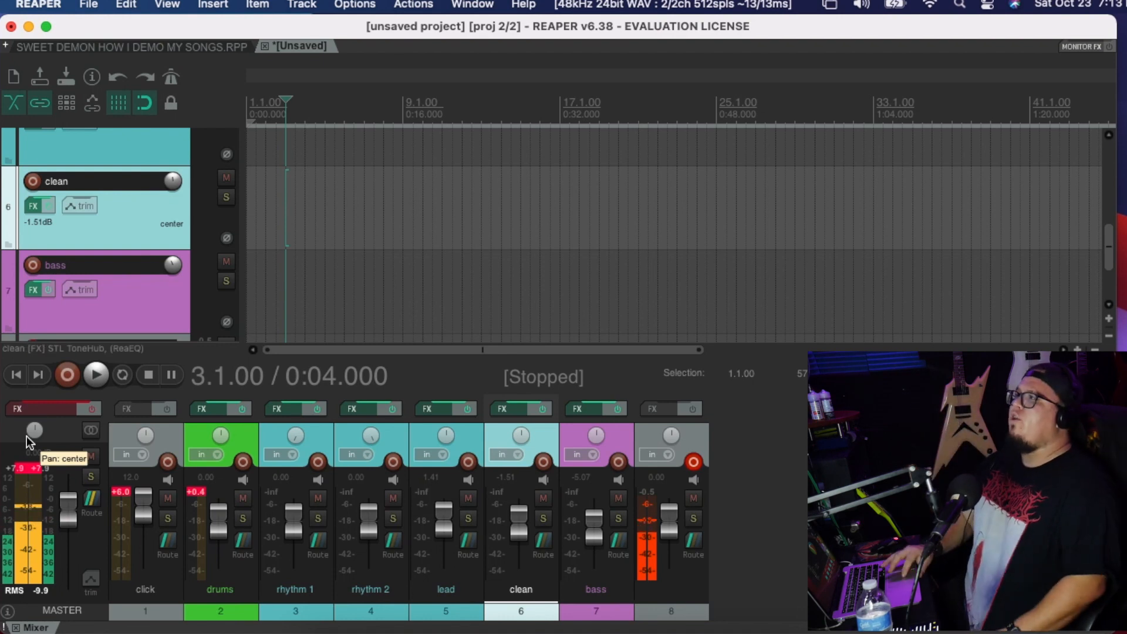
# - Open the master track's effects chain and load the "stock - Basic 11 band" preset in ReaEQ
pyautogui.scroll(10, 79, 269)
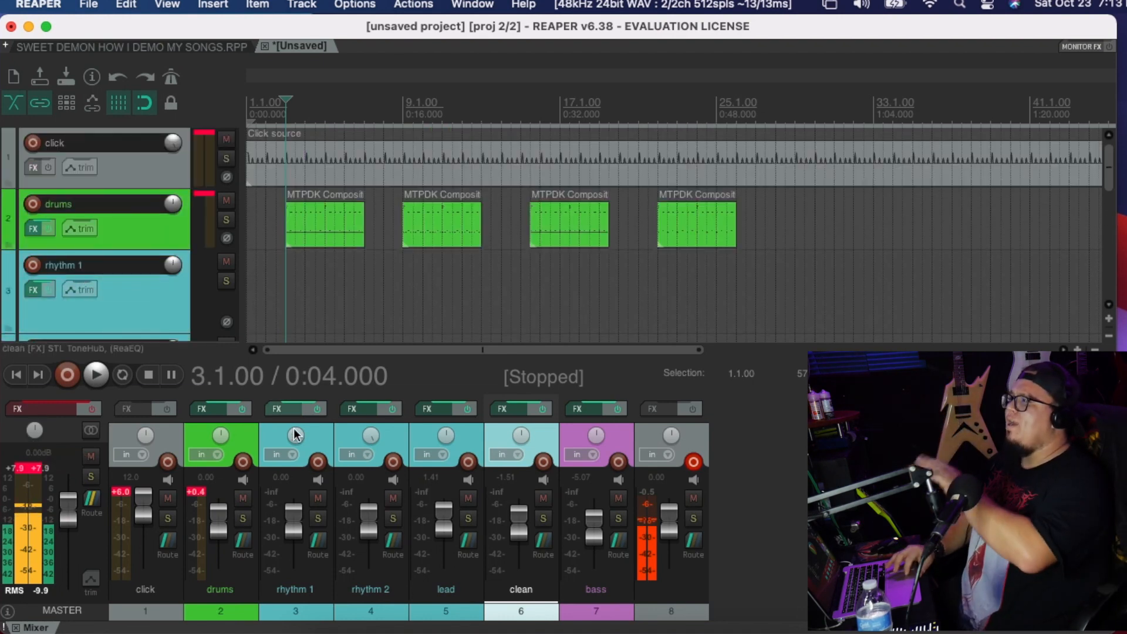
pyautogui.click(51, 411)
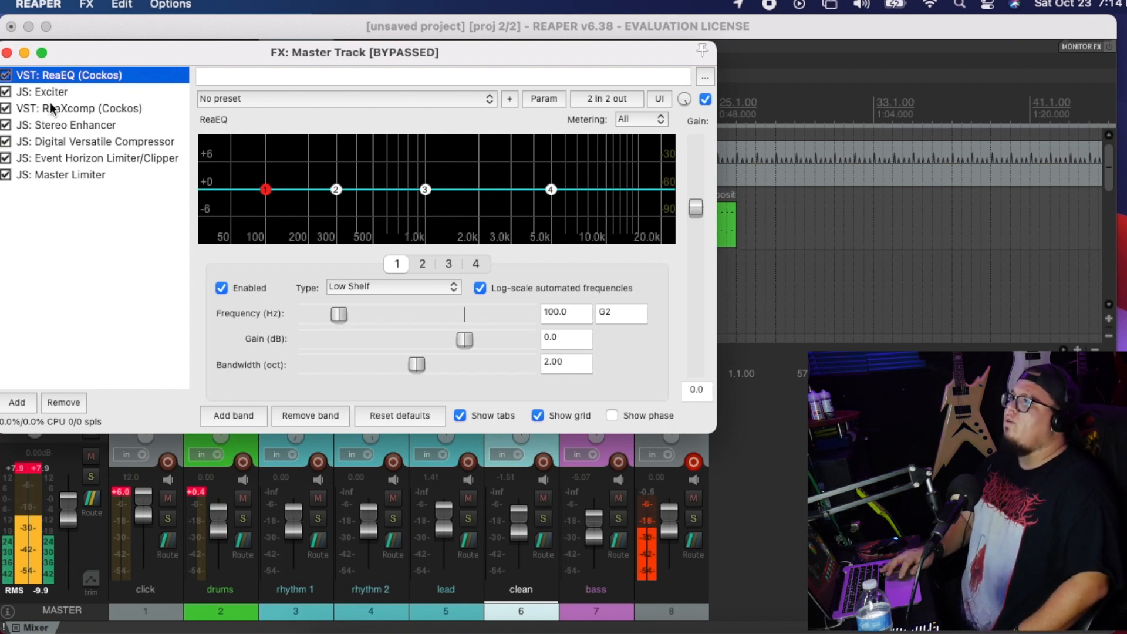
pyautogui.click(287, 97)
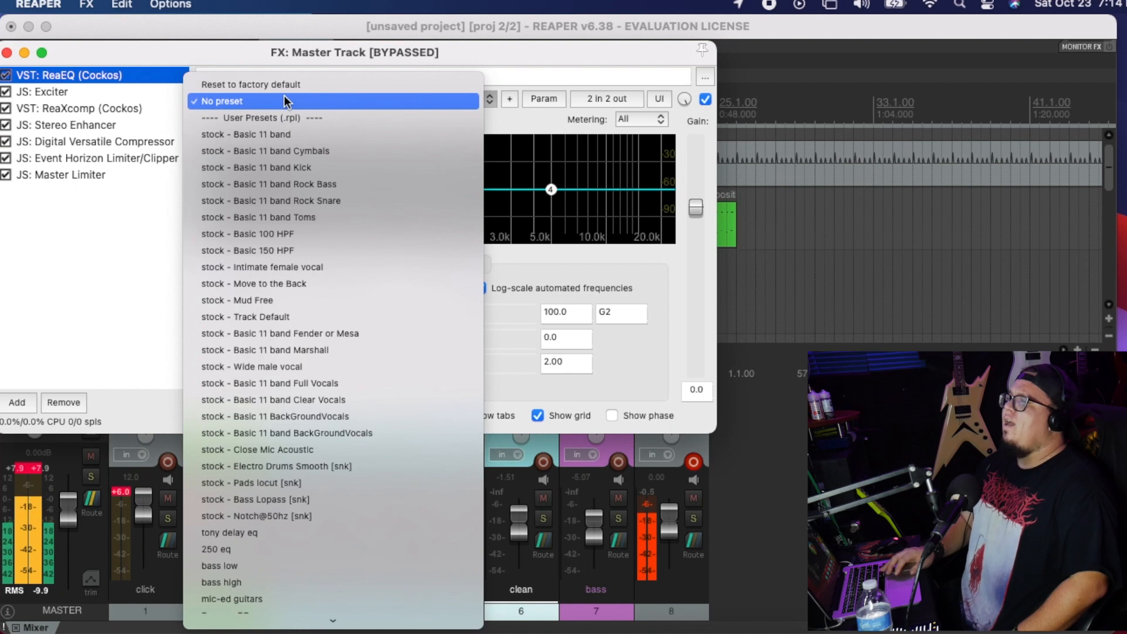
pyautogui.click(316, 134)
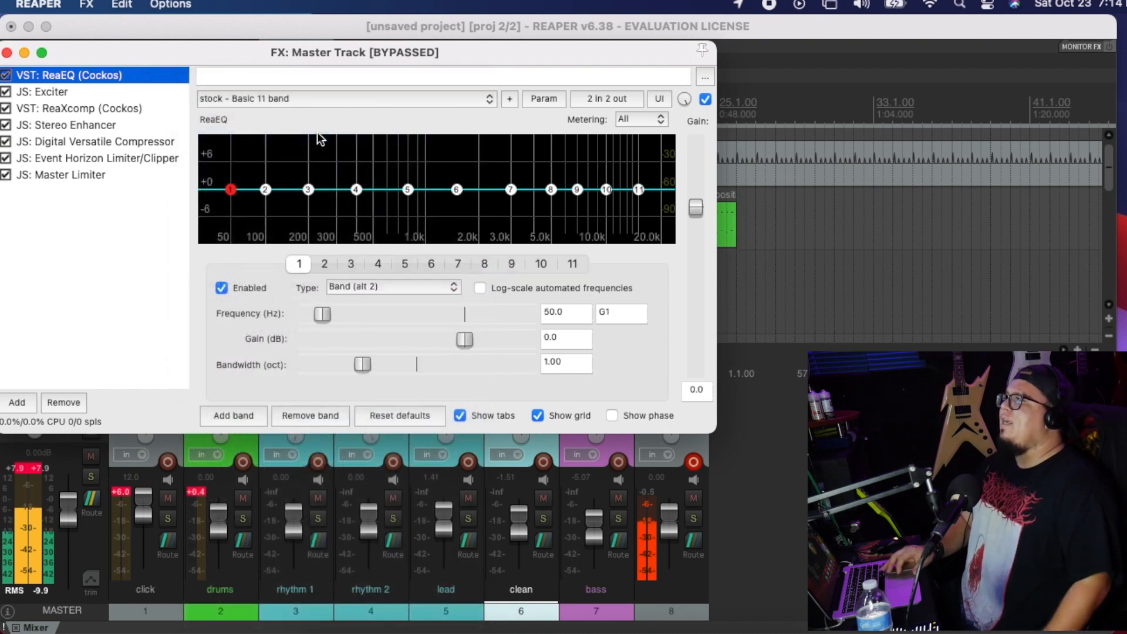
# - Examine the master chain's Exciter, ReaXcomp presets, Stereo Enhancer, Digital Versatile Compressor, Event Horizon Limiter/Clipper and Master Limiter settings
pyautogui.click(58, 92)
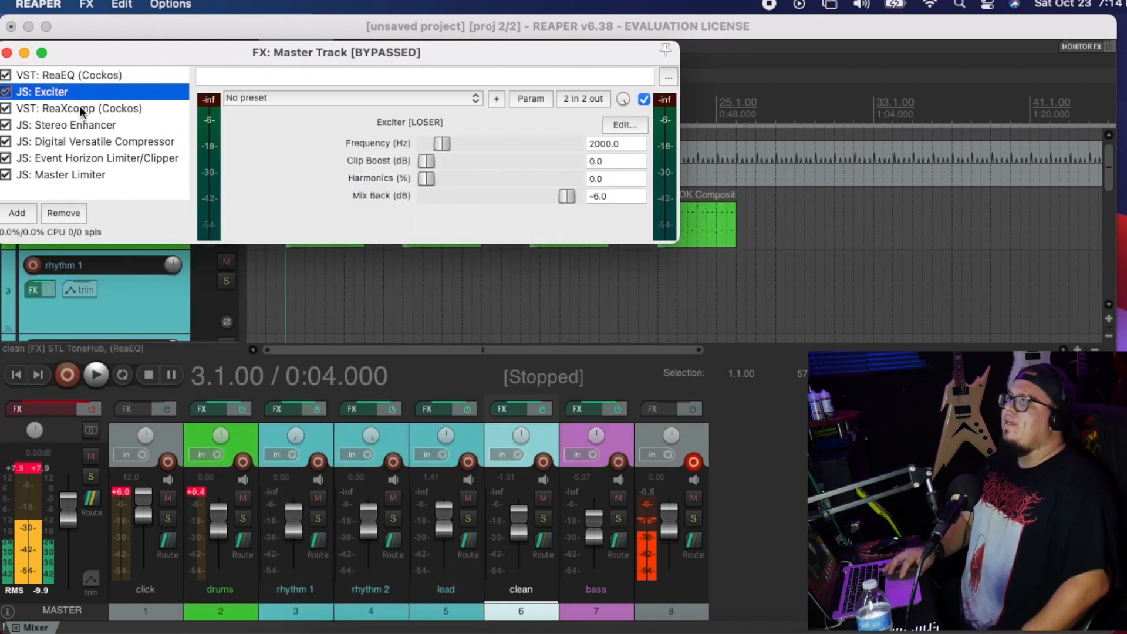
pyautogui.click(105, 108)
pyautogui.click(250, 100)
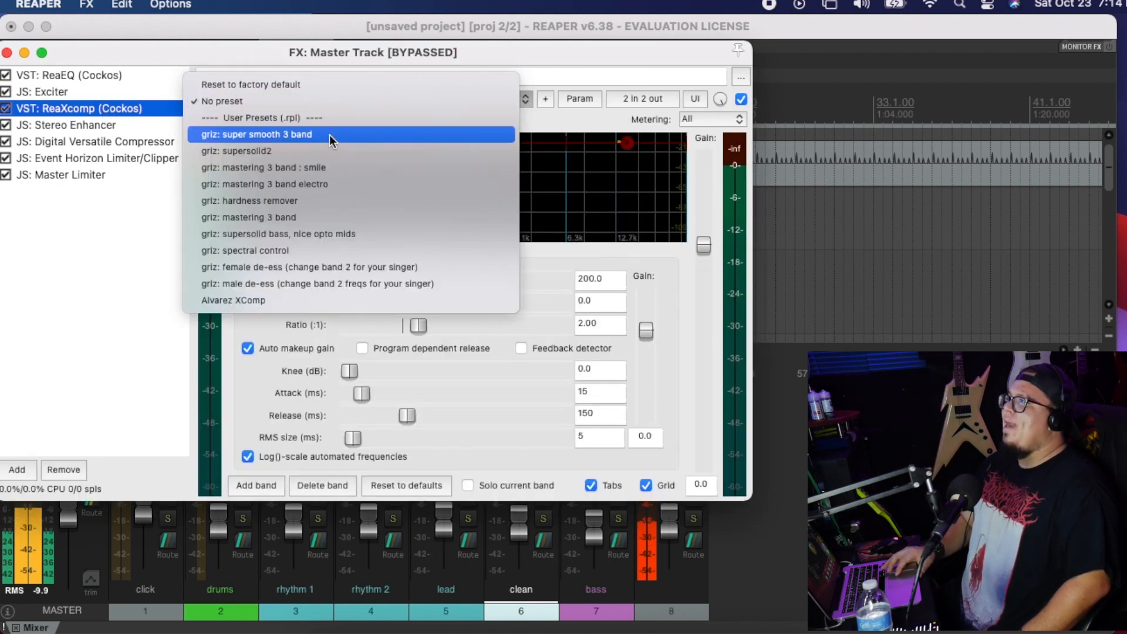
pyautogui.click(89, 208)
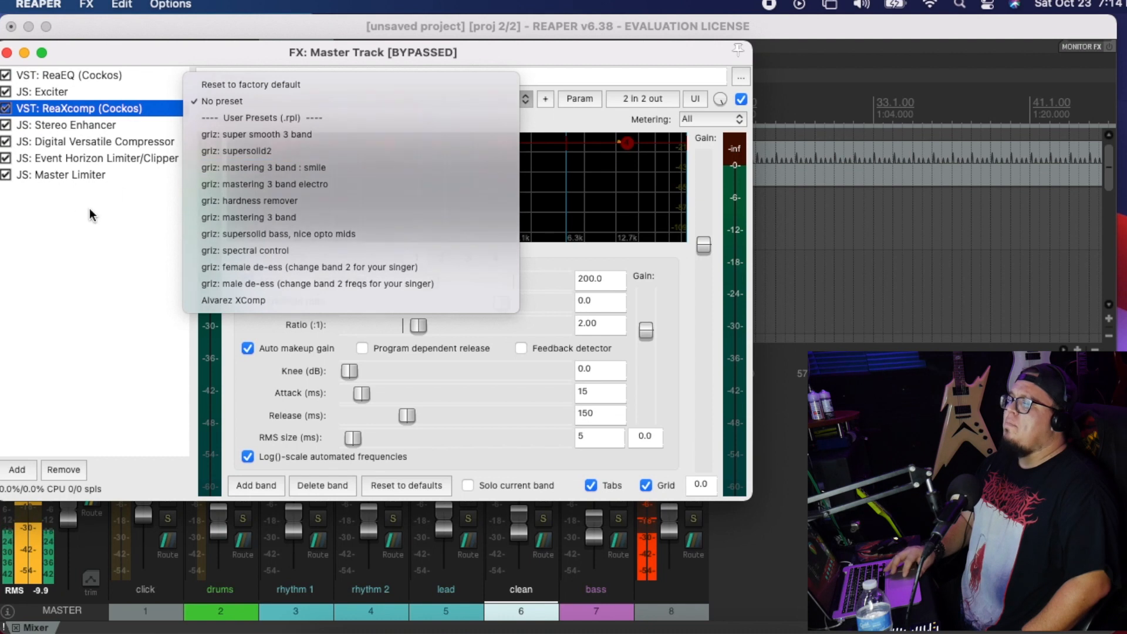
pyautogui.click(91, 129)
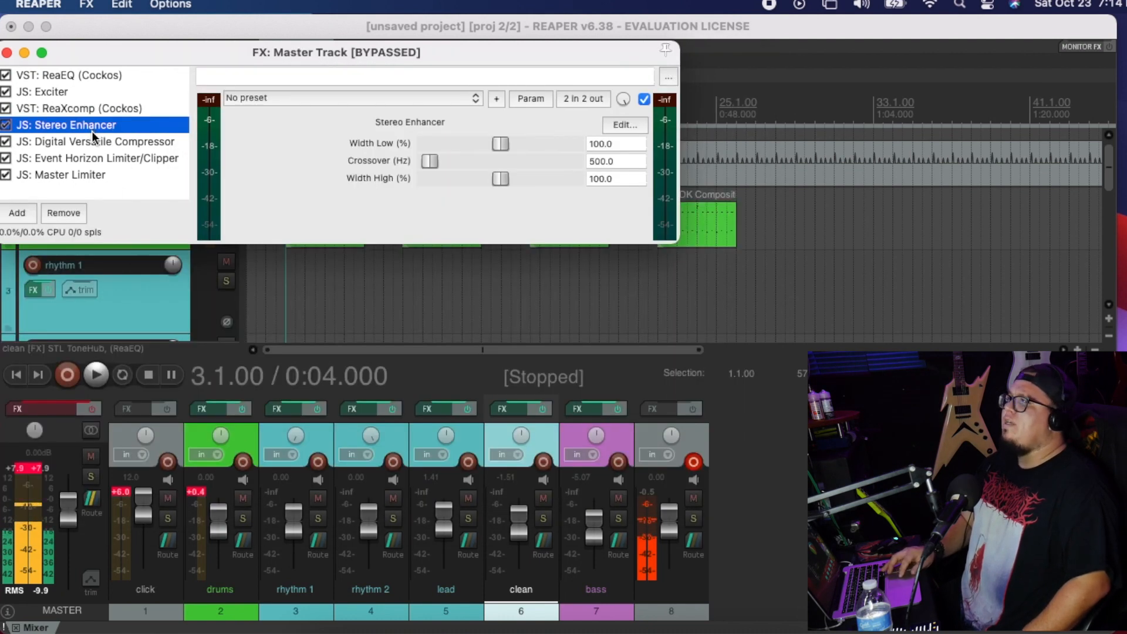
pyautogui.click(95, 143)
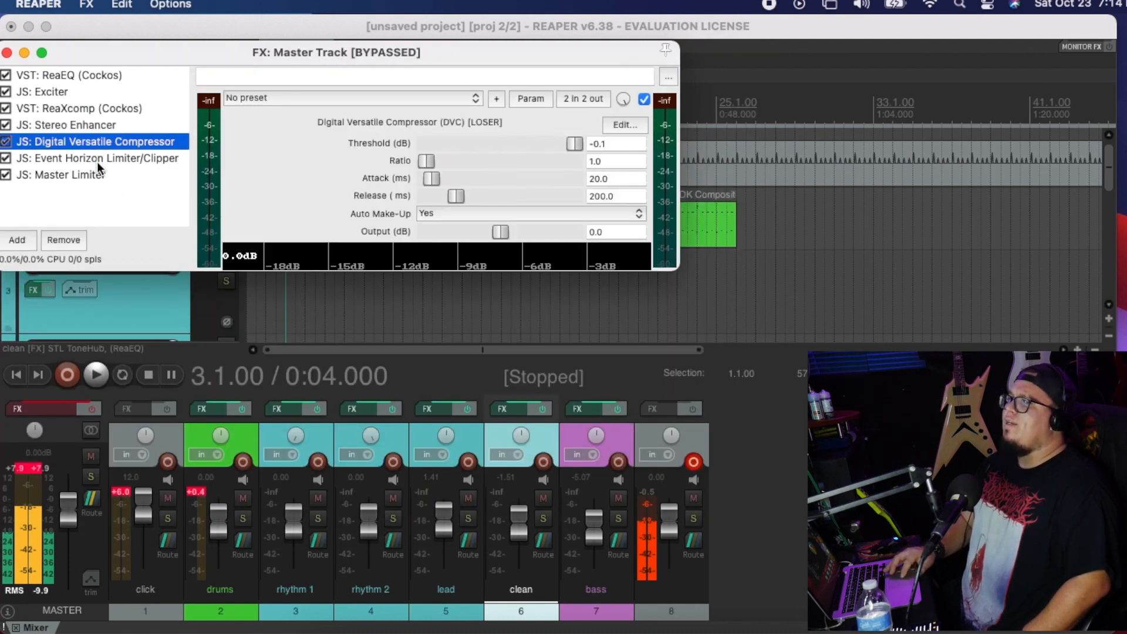
pyautogui.click(97, 162)
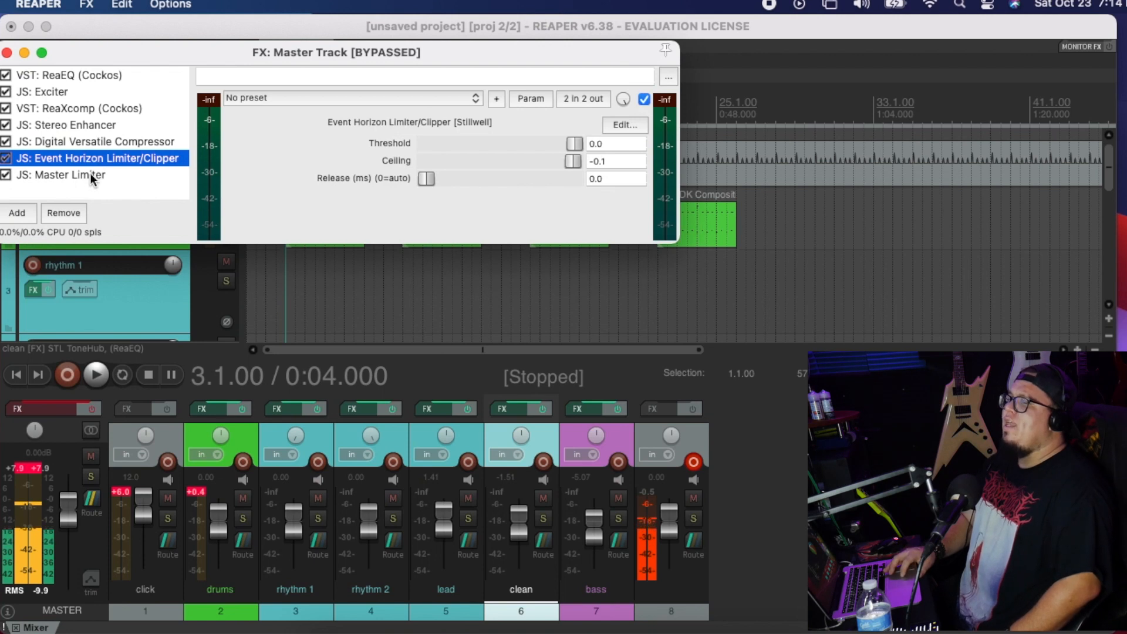
pyautogui.click(90, 174)
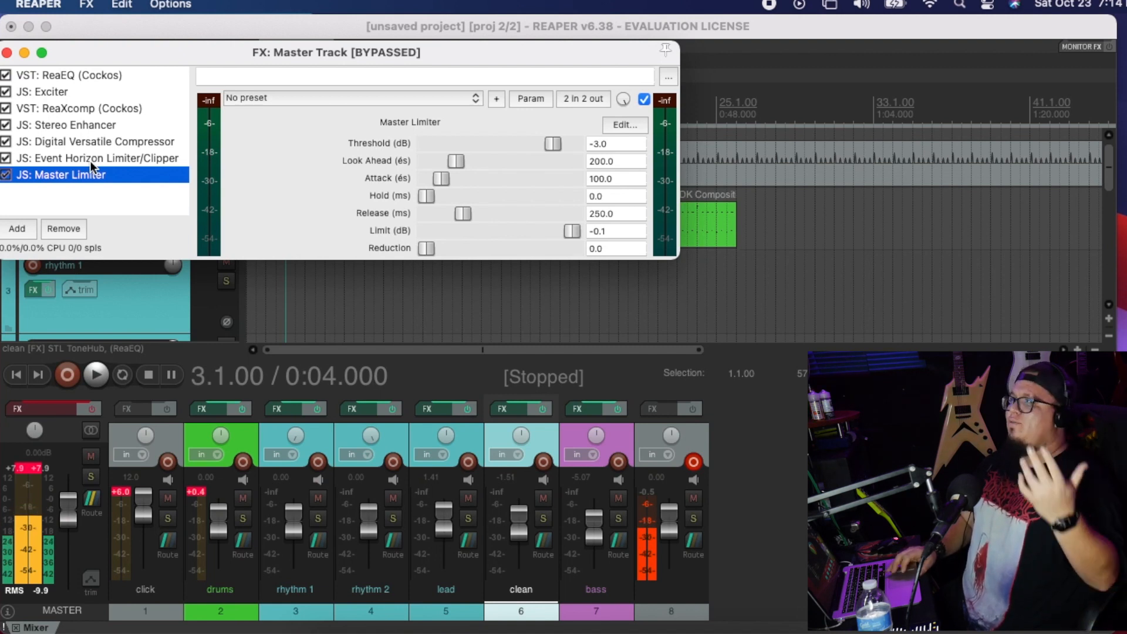
pyautogui.click(7, 54)
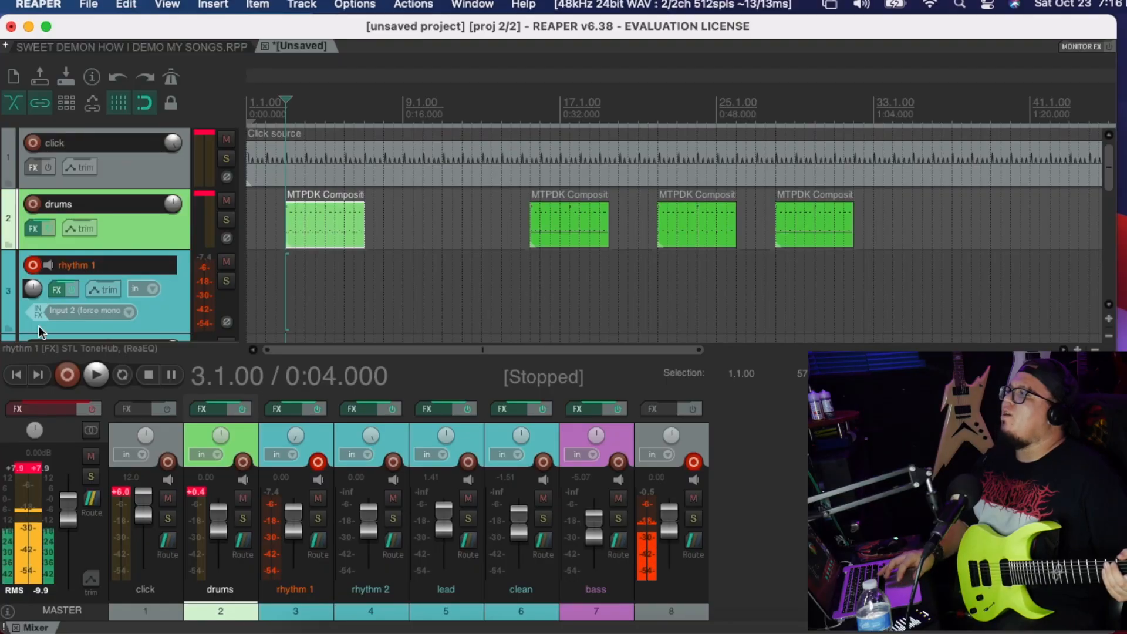
# - Record a guitar take on the armed rhythm 1 track from the start of the project
pyautogui.click(16, 374)
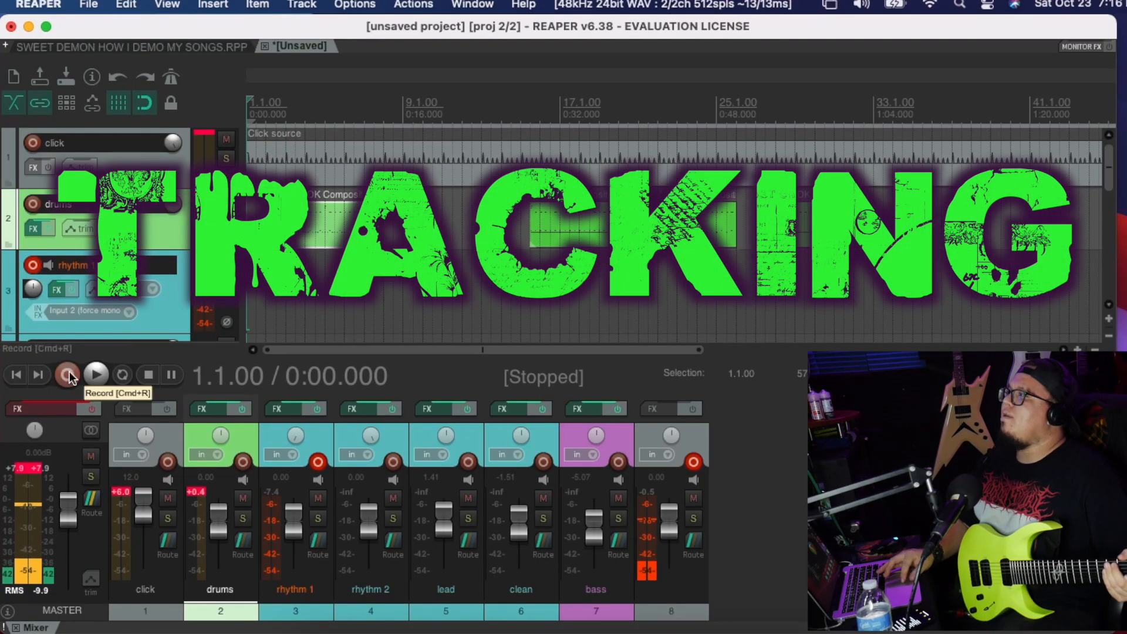
pyautogui.click(67, 374)
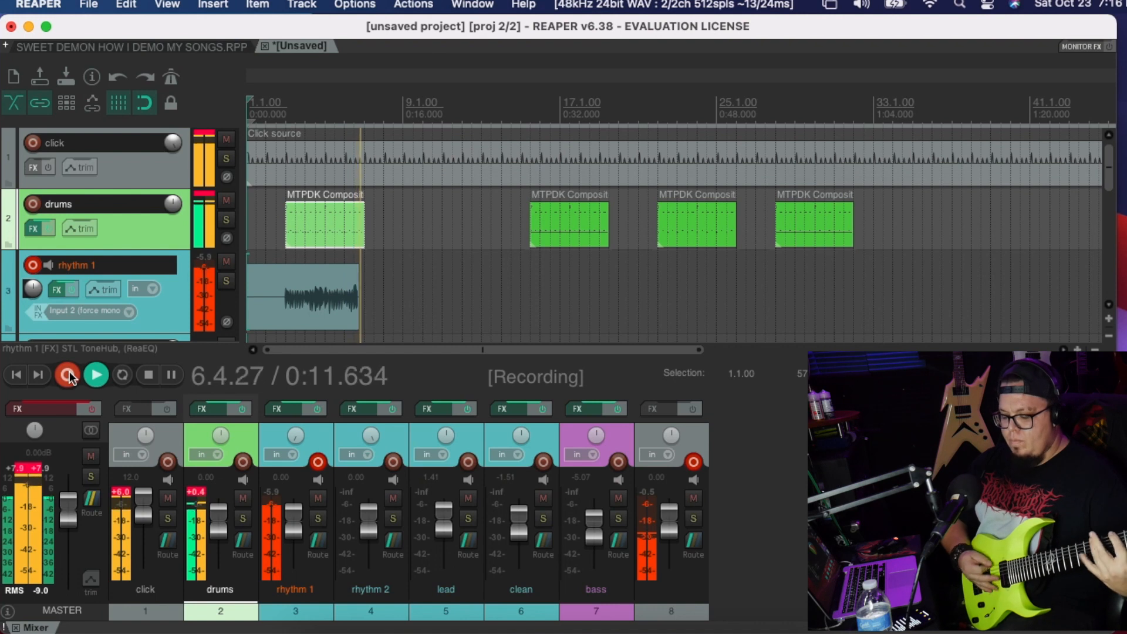
pyautogui.click(69, 370)
# - Disarm the rhythm 1 track, arm rhythm 2 and record a second guitar take on it
pyautogui.scroll(-2, 104, 294)
pyautogui.click(32, 180)
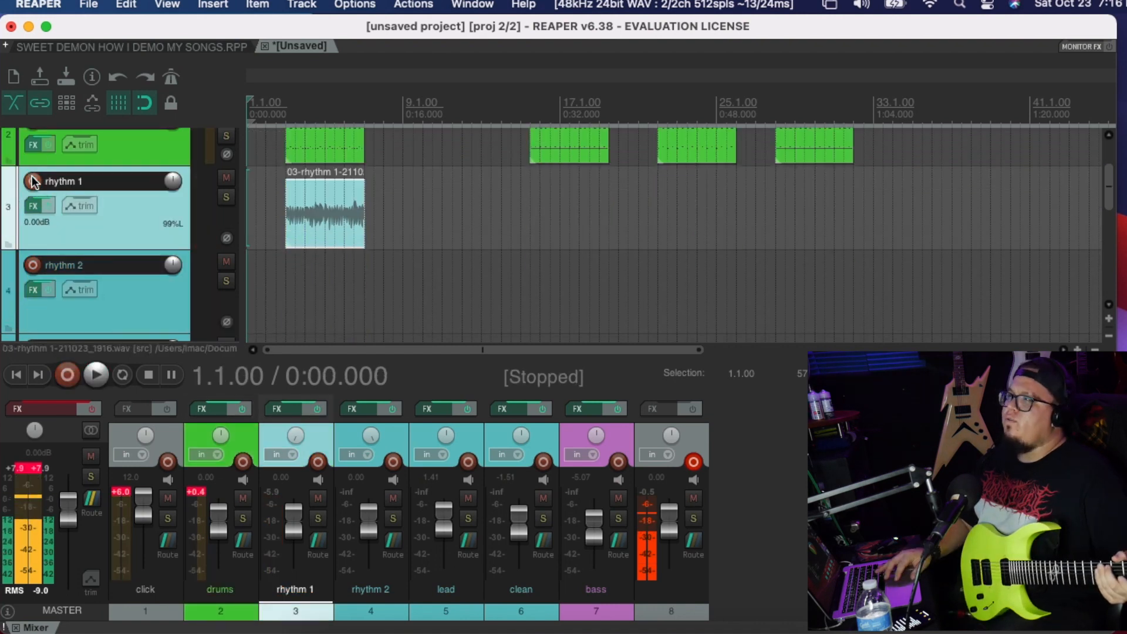
pyautogui.click(32, 265)
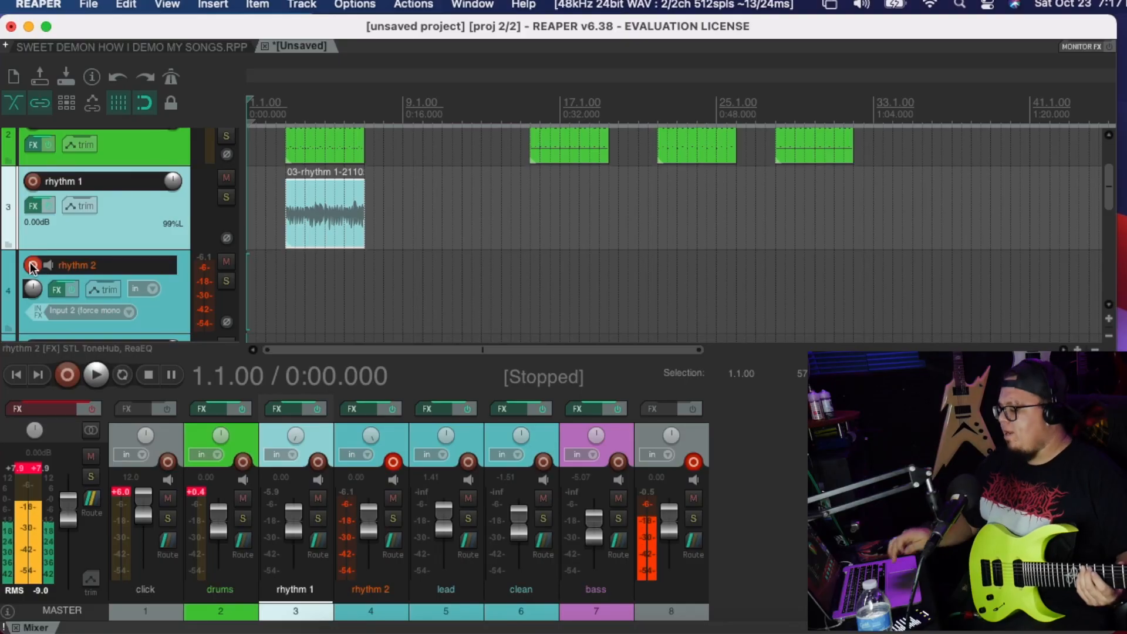
pyautogui.press('super+r')
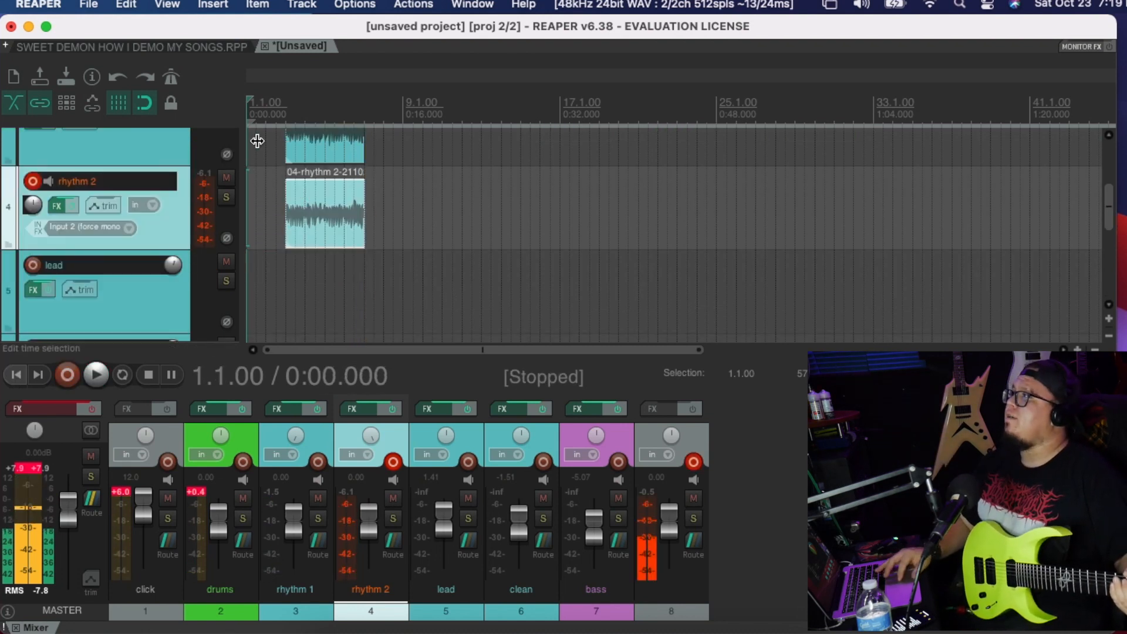
# - Play back the two rhythm guitar takes with the drums from measure 3
pyautogui.click(282, 112)
pyautogui.press('space')
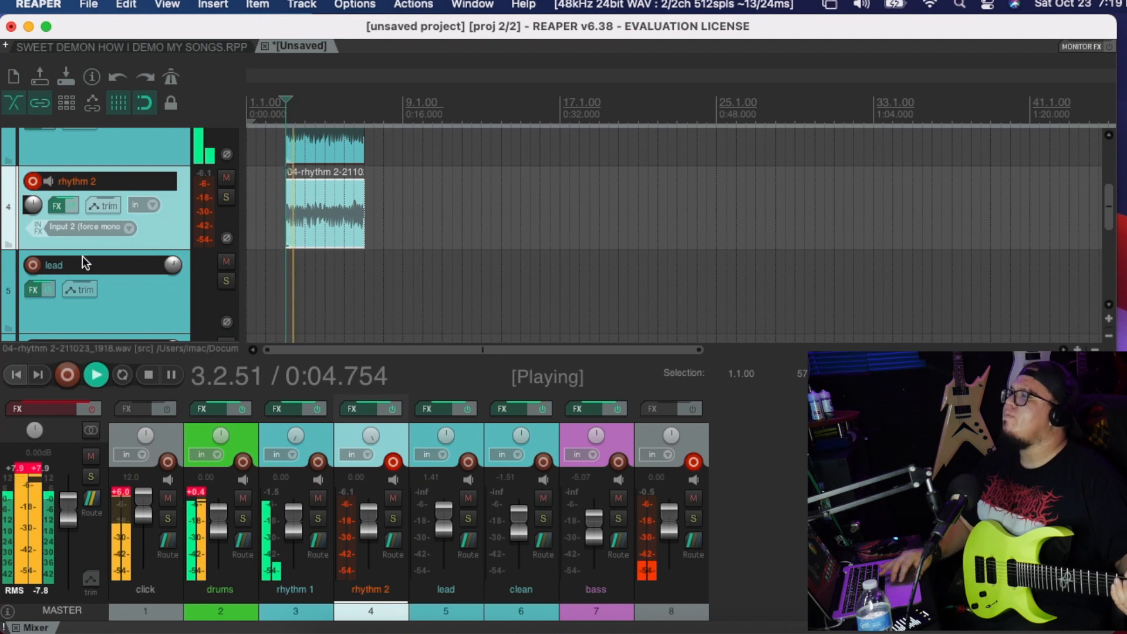
pyautogui.scroll(3, 84, 262)
pyautogui.scroll(-2, 84, 262)
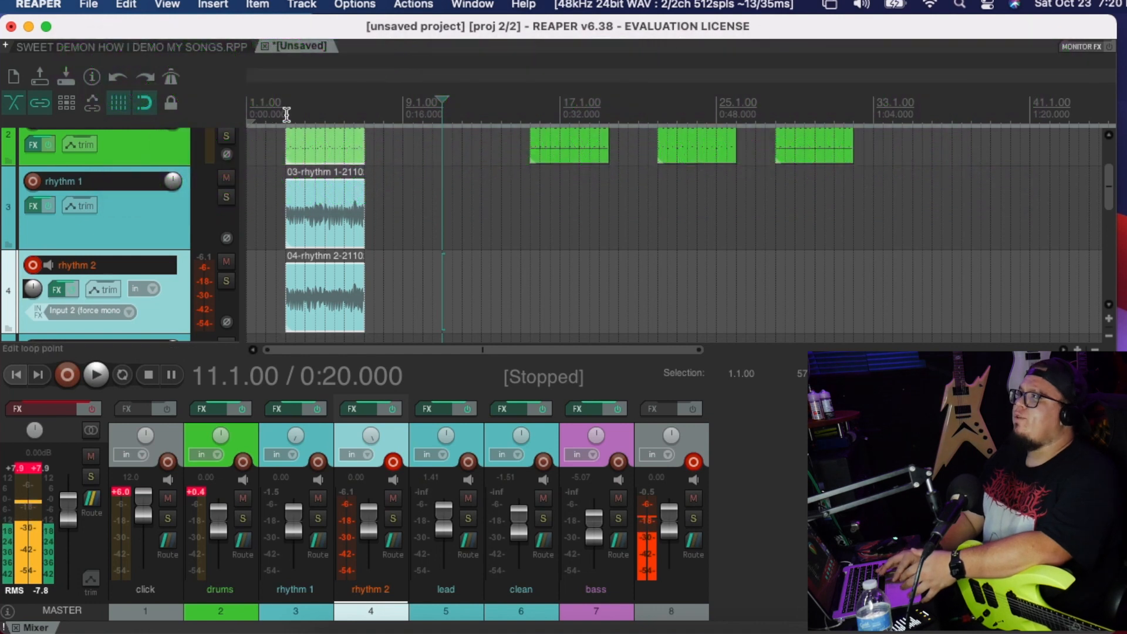
# - Select the first drum item with both rhythm guitar items at measure 3 and duplicate them to start at measure 7
pyautogui.click(286, 114)
pyautogui.click(125, 146)
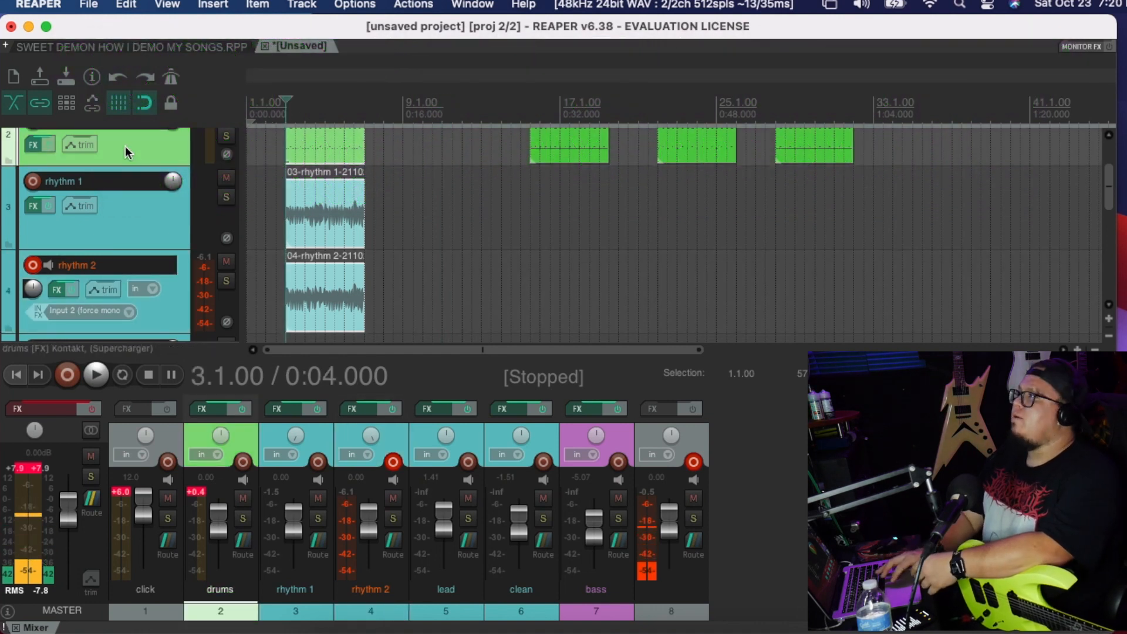
pyautogui.moveTo(263, 136); pyautogui.dragTo(439, 301)
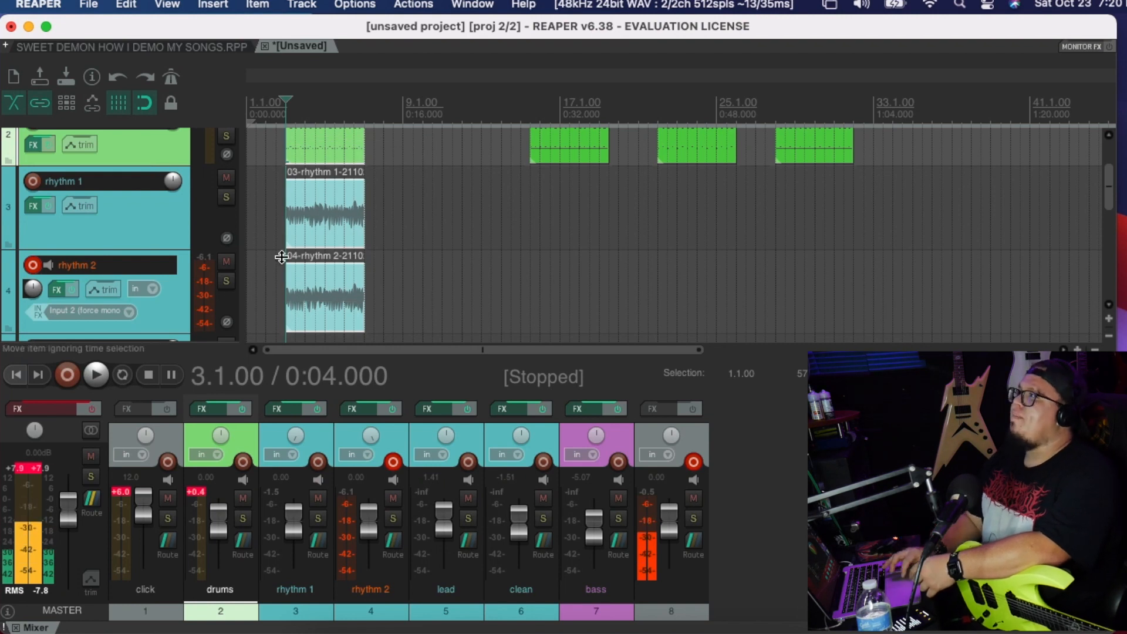
pyautogui.scroll(2, 167, 156)
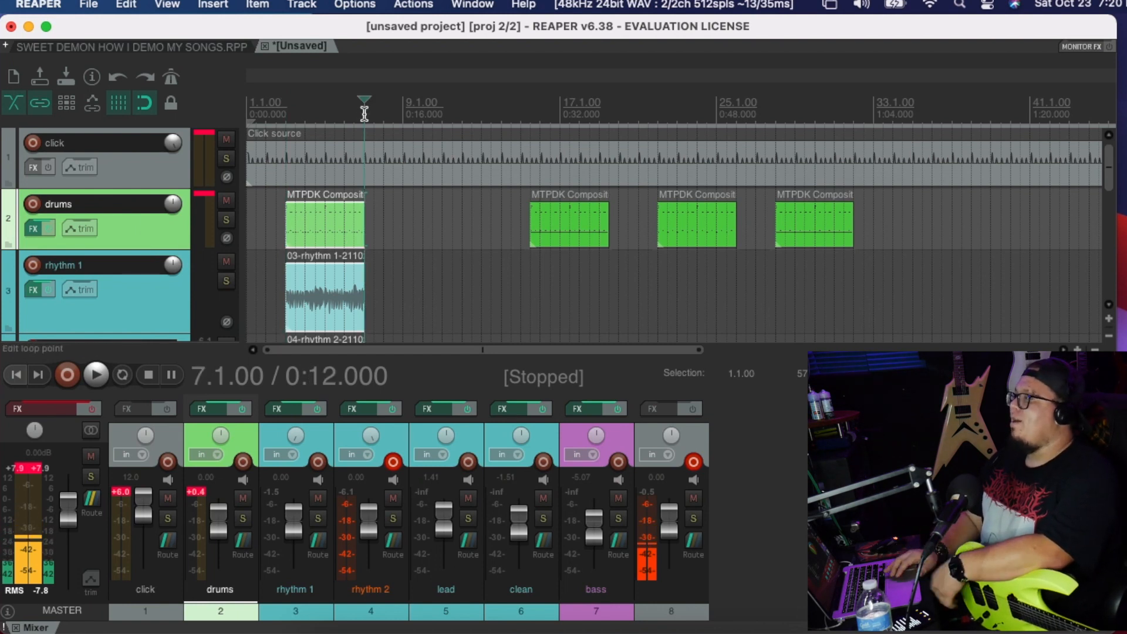
pyautogui.press('super+d')
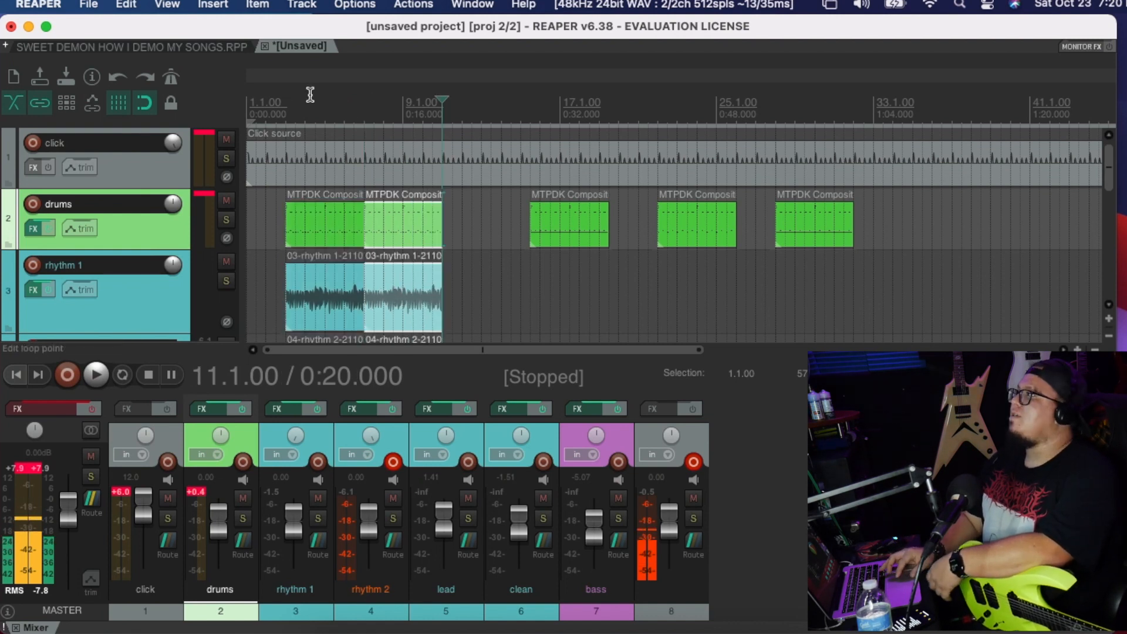
# - Move the drum item at 15.3.00 to start at measure 11, right after the duplicated section, and play the transition from 10.3.00
pyautogui.click(287, 116)
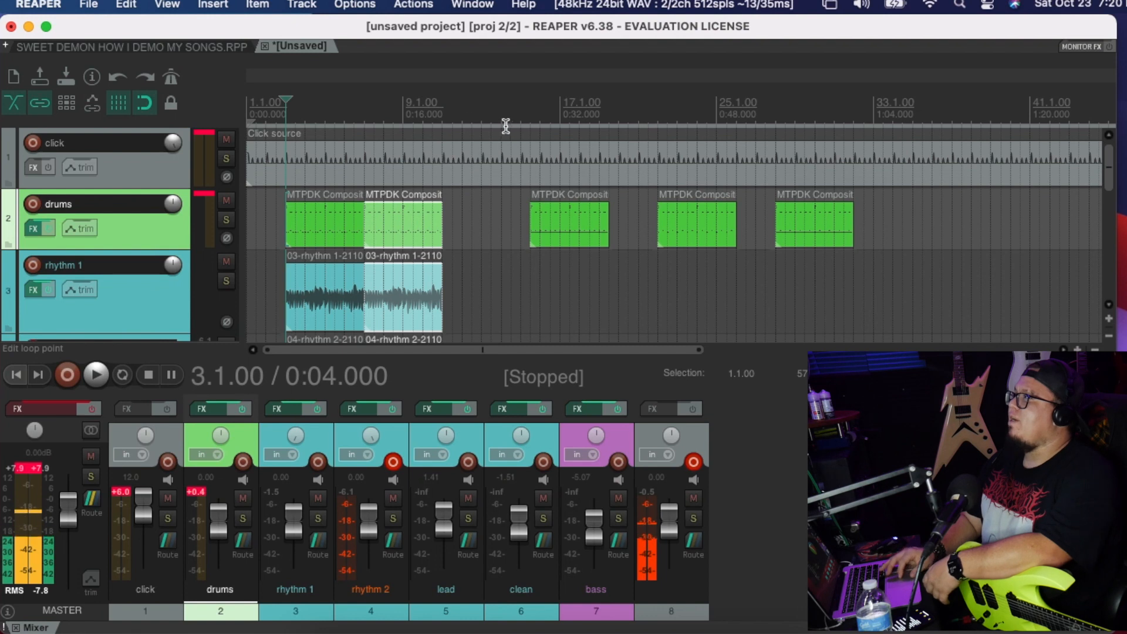
pyautogui.click(531, 117)
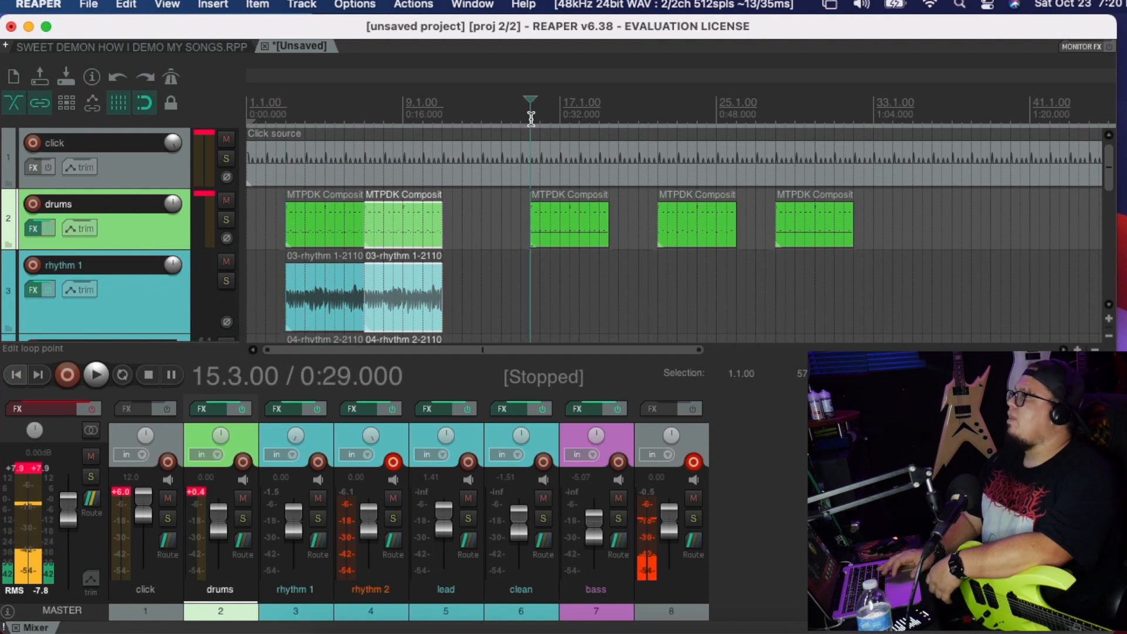
pyautogui.click(402, 112)
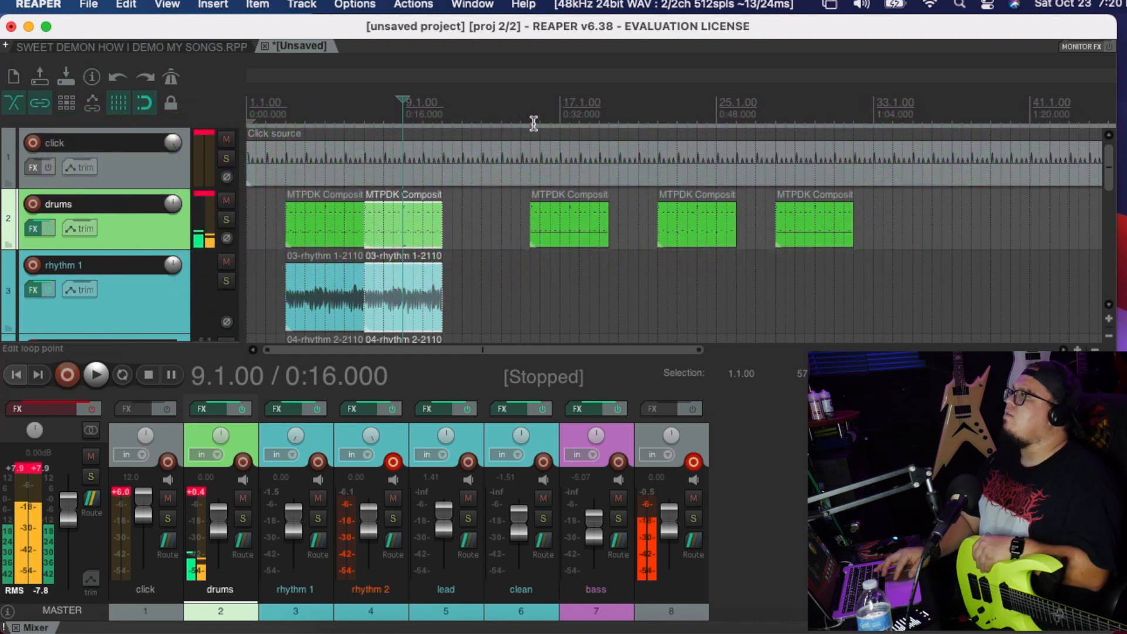
pyautogui.click(531, 122)
pyautogui.moveTo(561, 233); pyautogui.dragTo(473, 233)
pyautogui.click(431, 108)
pyautogui.press('space')
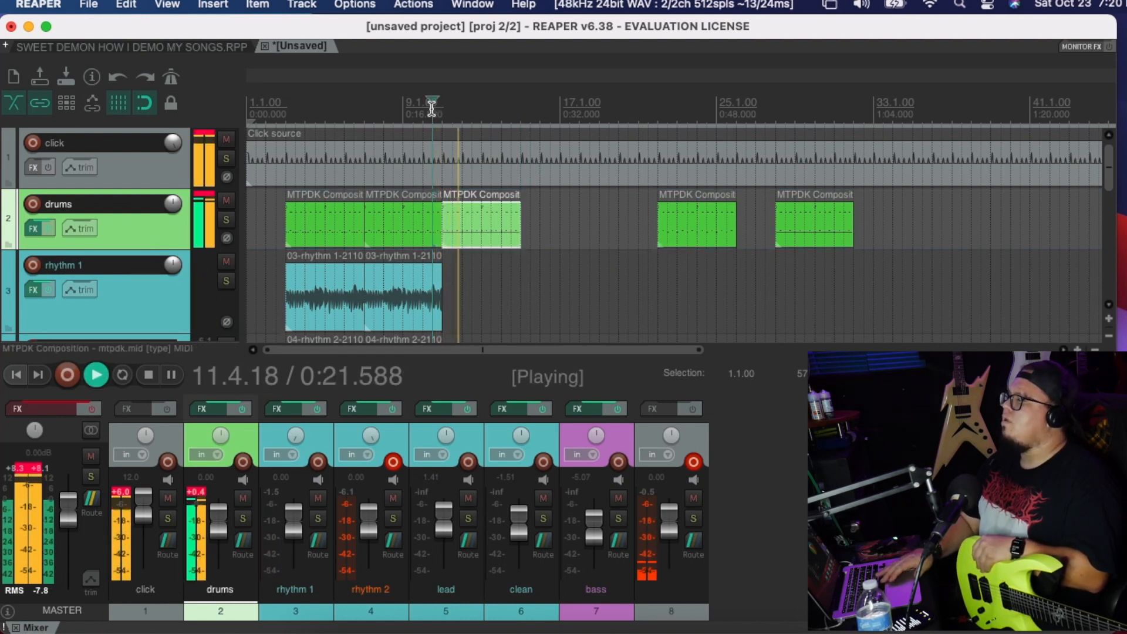
pyautogui.press('space')
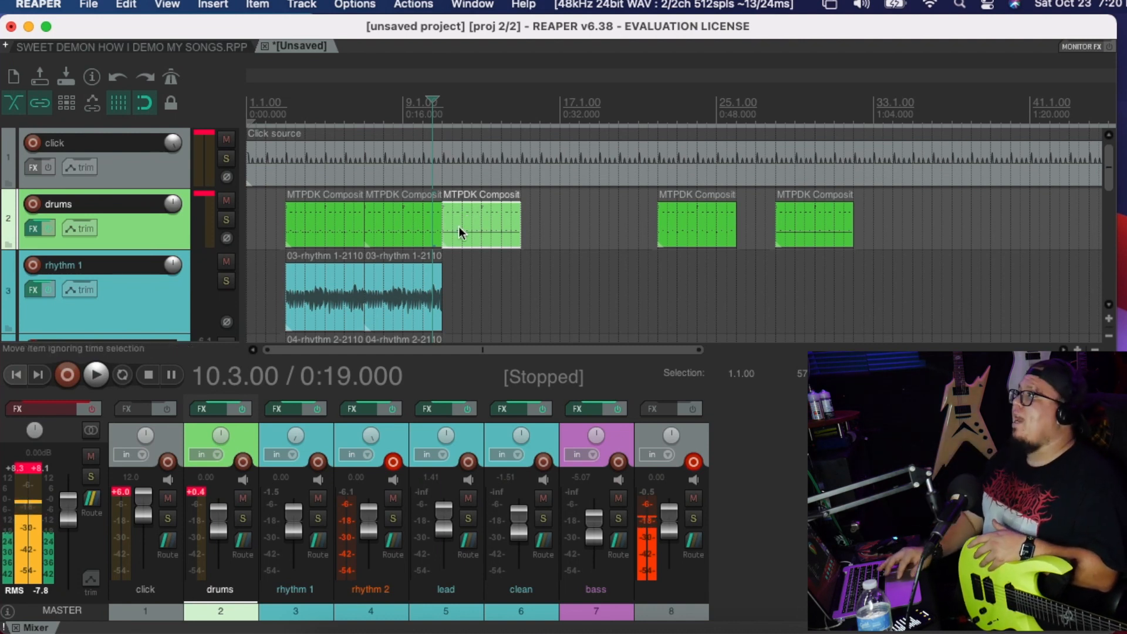
# - Shorten the duplicated rhythm 1 item to measure 9, record a new rhythm 1 take from there and trim its start to measure 11
pyautogui.moveTo(439, 293); pyautogui.dragTo(403, 294)
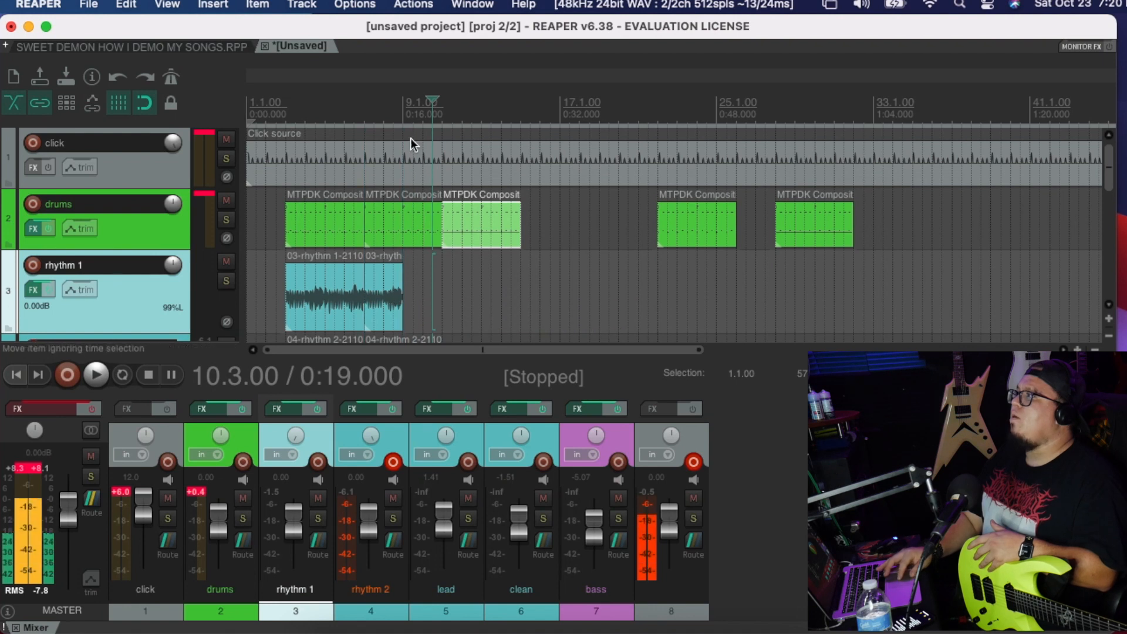
pyautogui.click(399, 114)
pyautogui.click(33, 265)
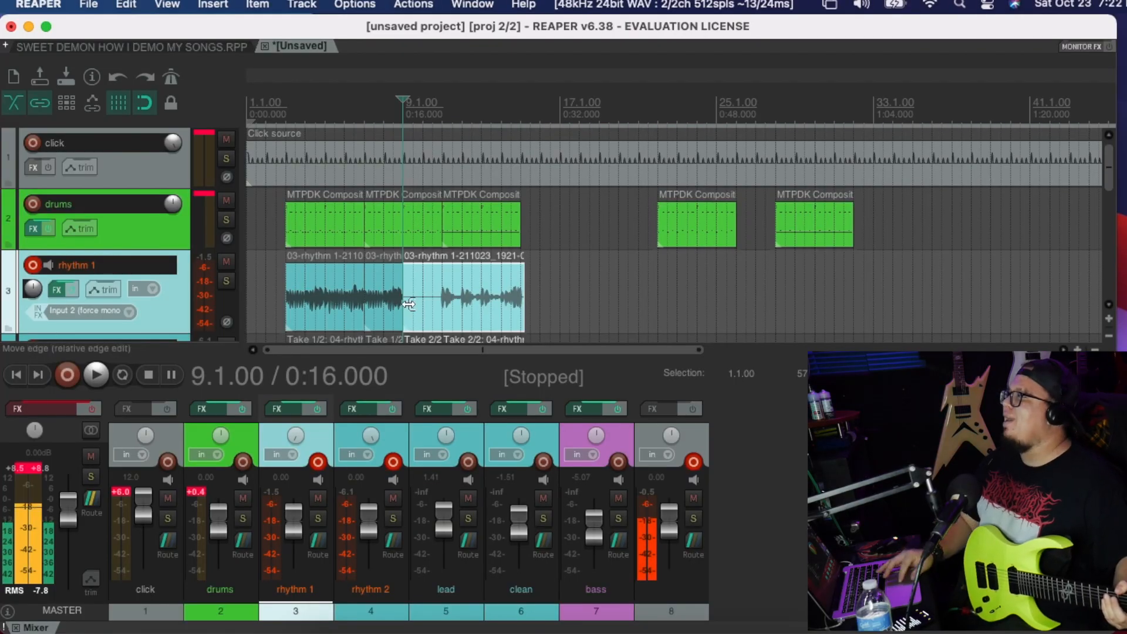
pyautogui.moveTo(404, 297); pyautogui.dragTo(445, 300)
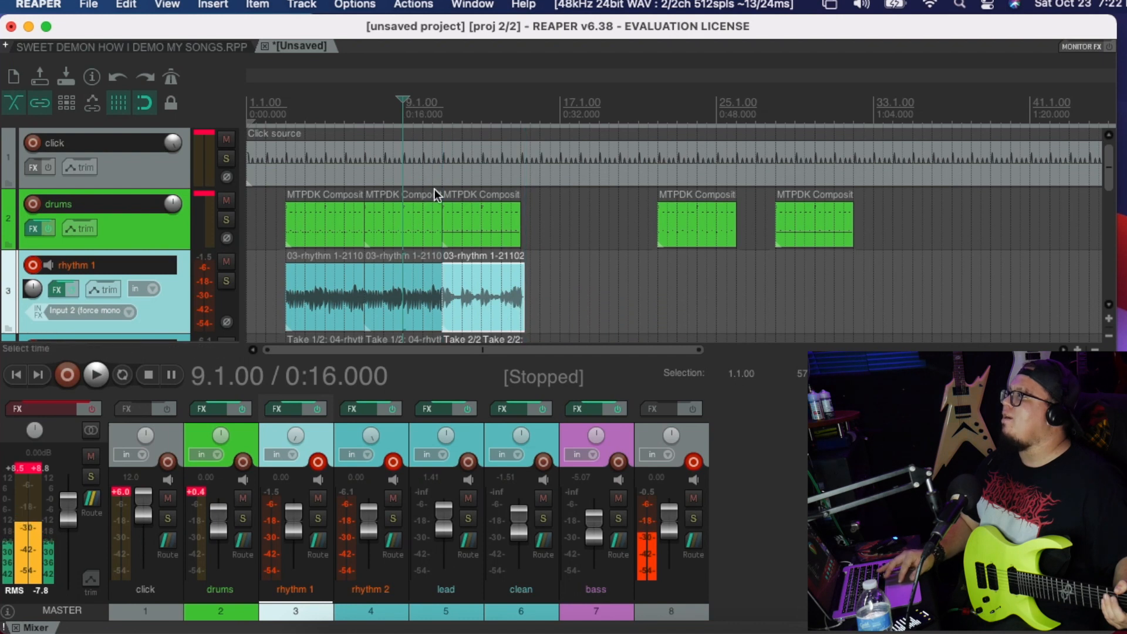
# - Record a doubling take on rhythm 1 from measure 9 and play back the section
pyautogui.scroll(-2, 434, 189)
pyautogui.press('super+r')
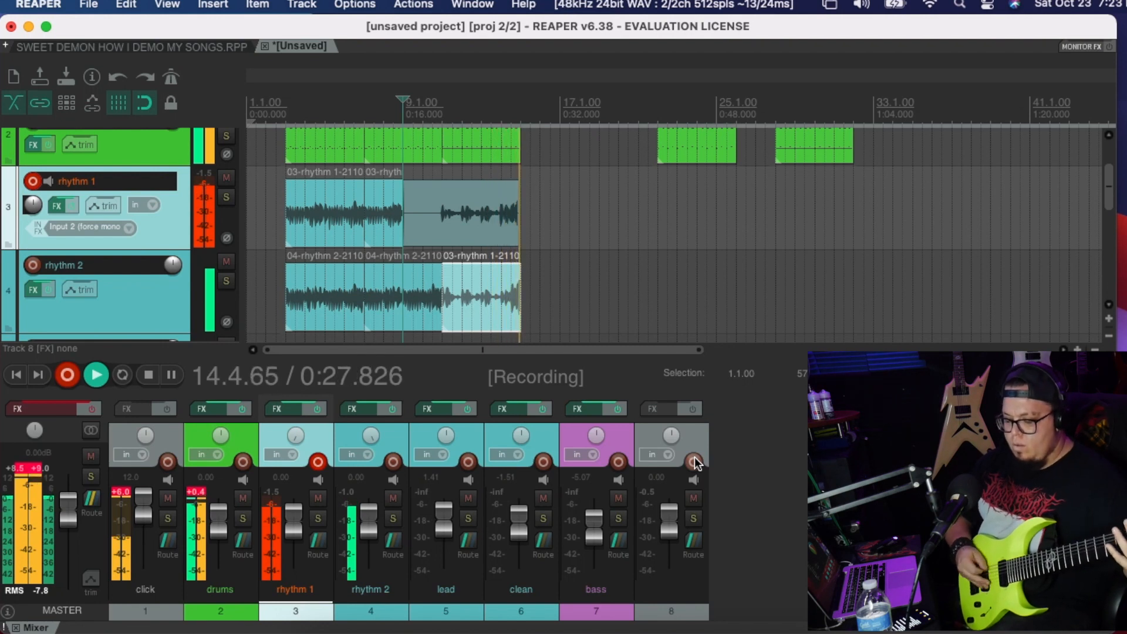
pyautogui.click(694, 462)
pyautogui.press('space')
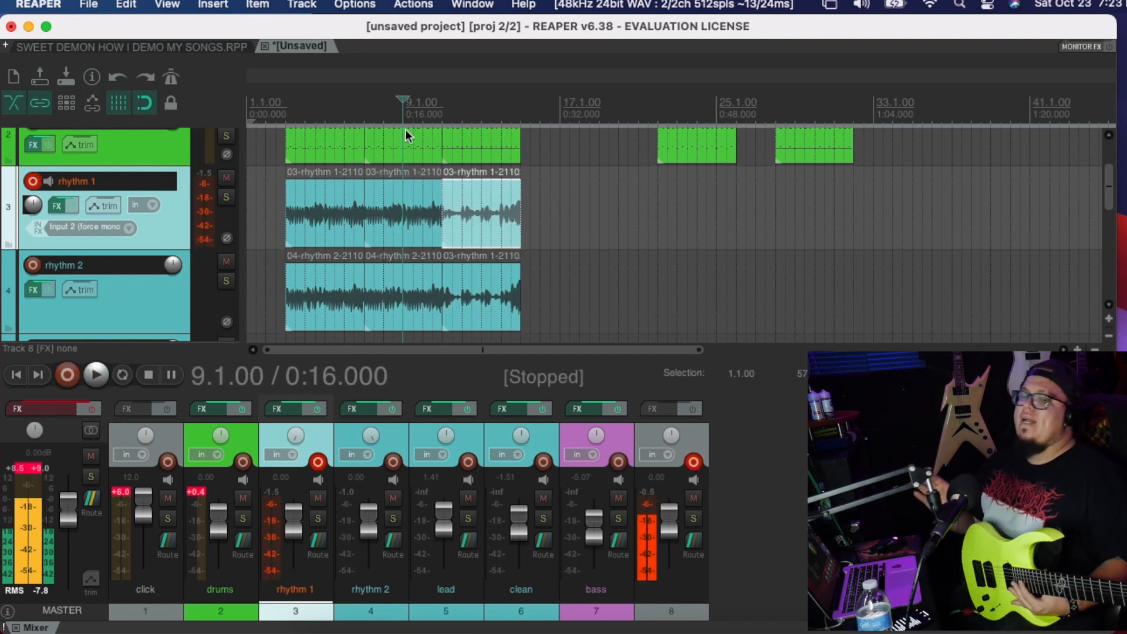
pyautogui.press('space')
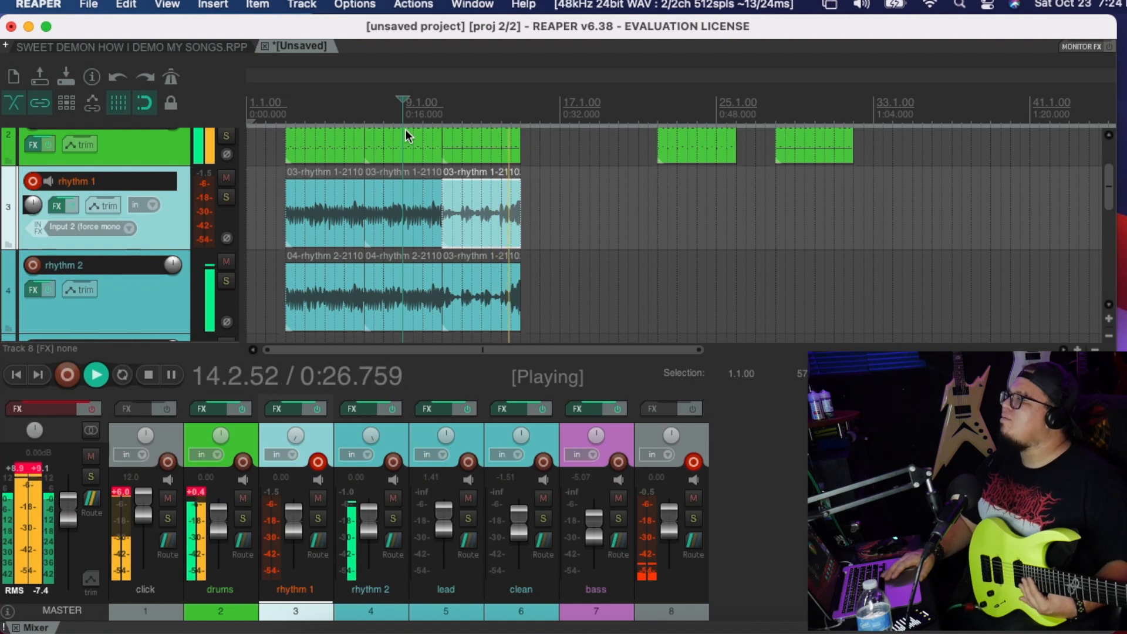
pyautogui.press('space')
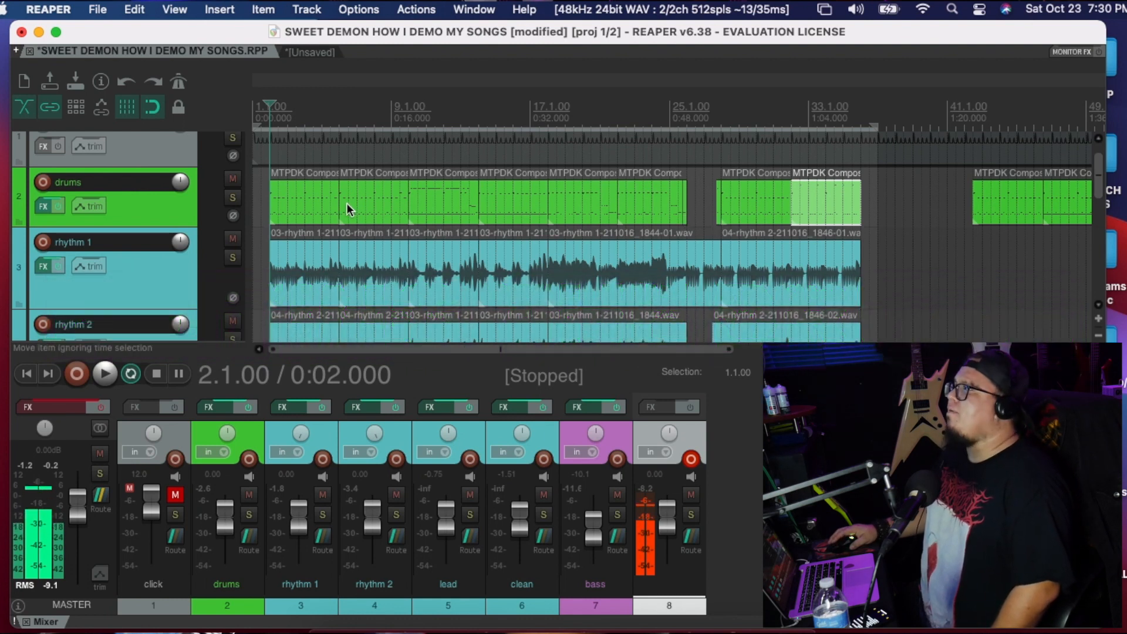
# - Play back the opening riff of the SWEET DEMON HOW I DEMO MY SONGS project from measure 2
pyautogui.scroll(3, 346, 203)
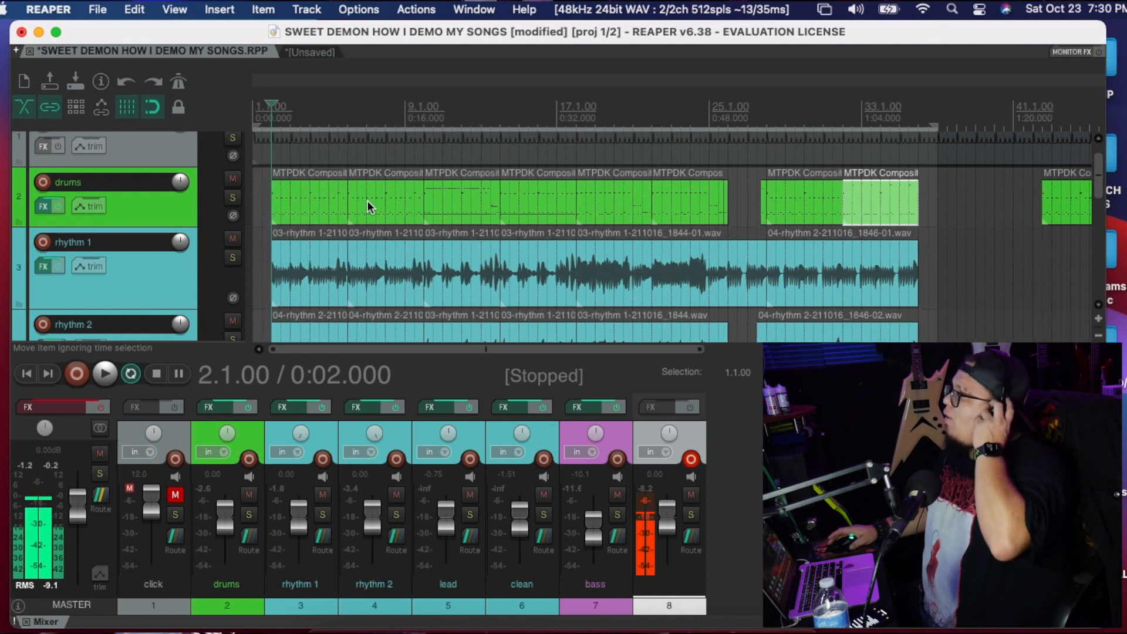
pyautogui.scroll(1, 297, 254)
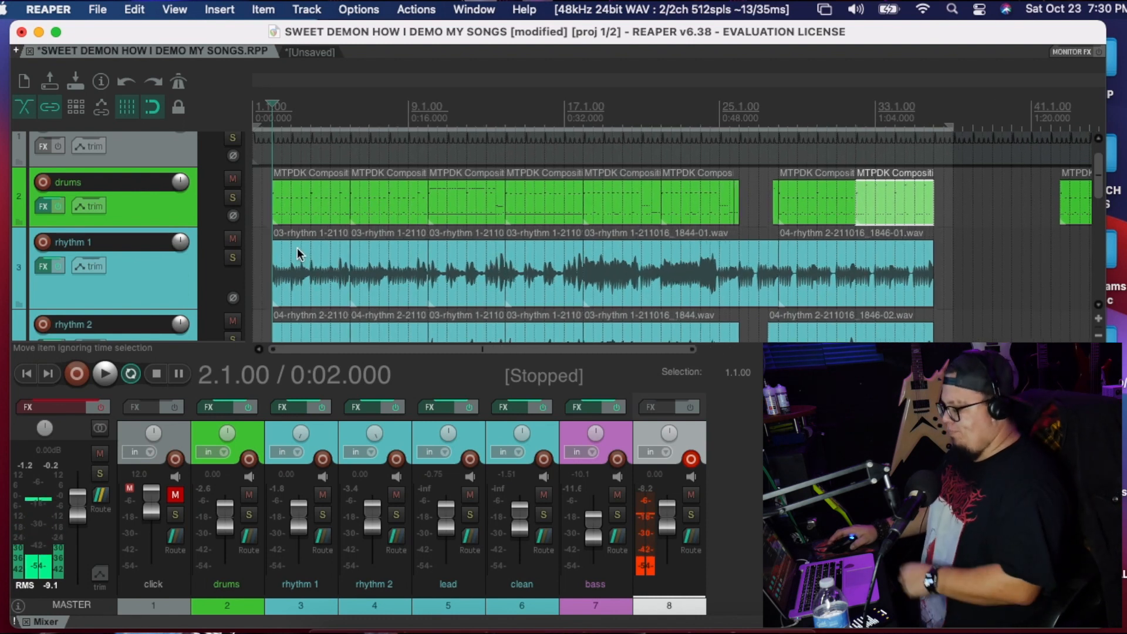
pyautogui.press('space')
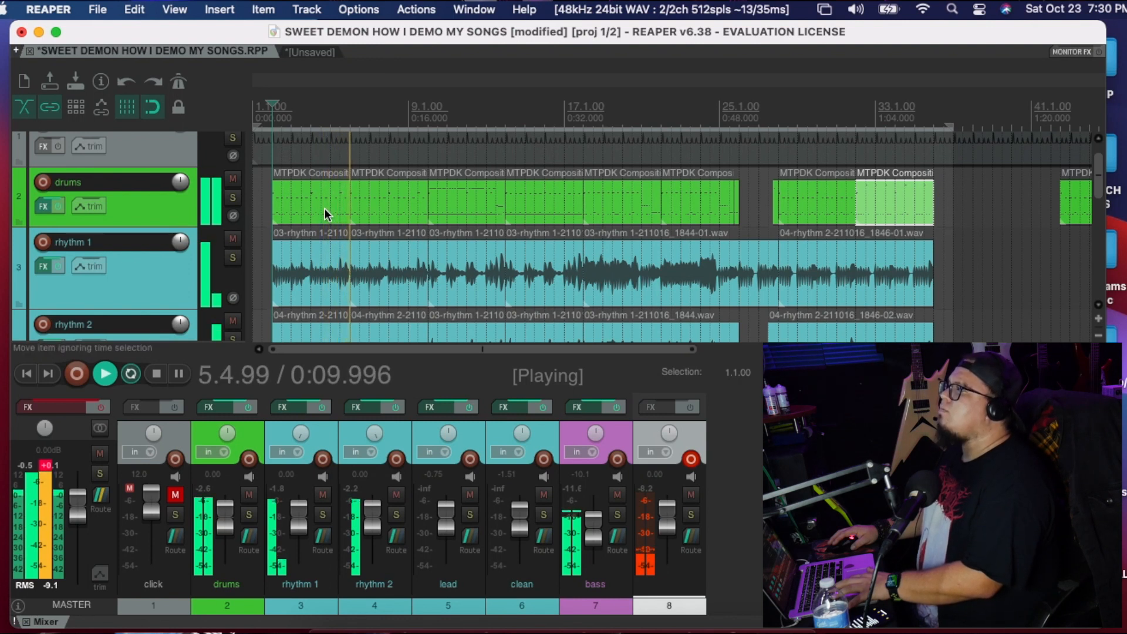
pyautogui.press('space')
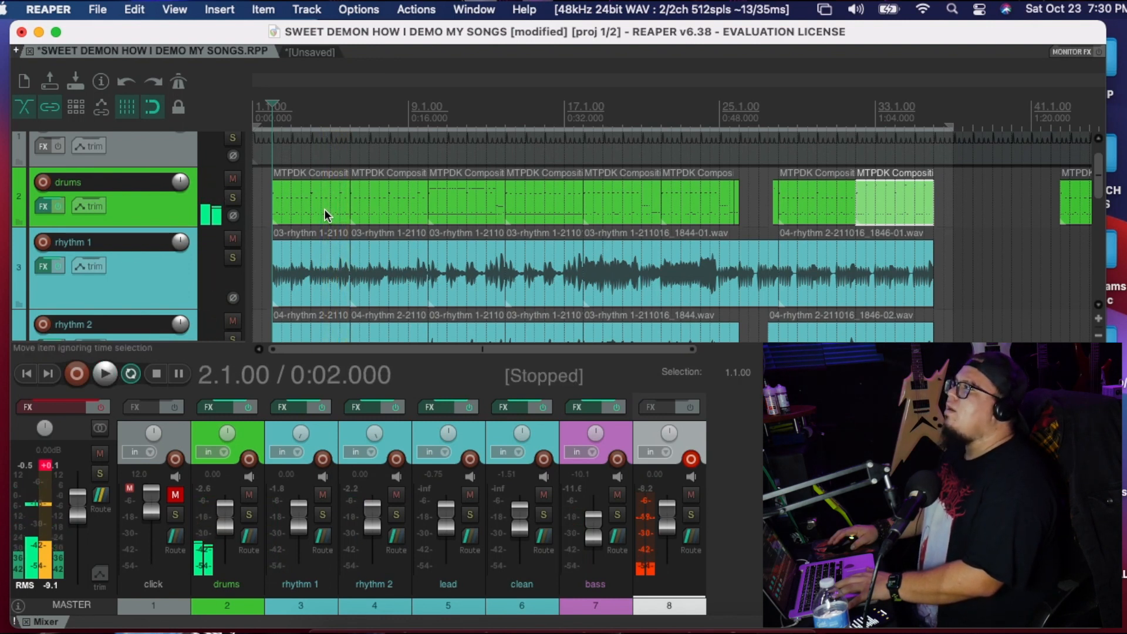
# - Open the first drum item in the MIDI editor and play its pattern to check the drum hits
pyautogui.doubleClick(325, 209)
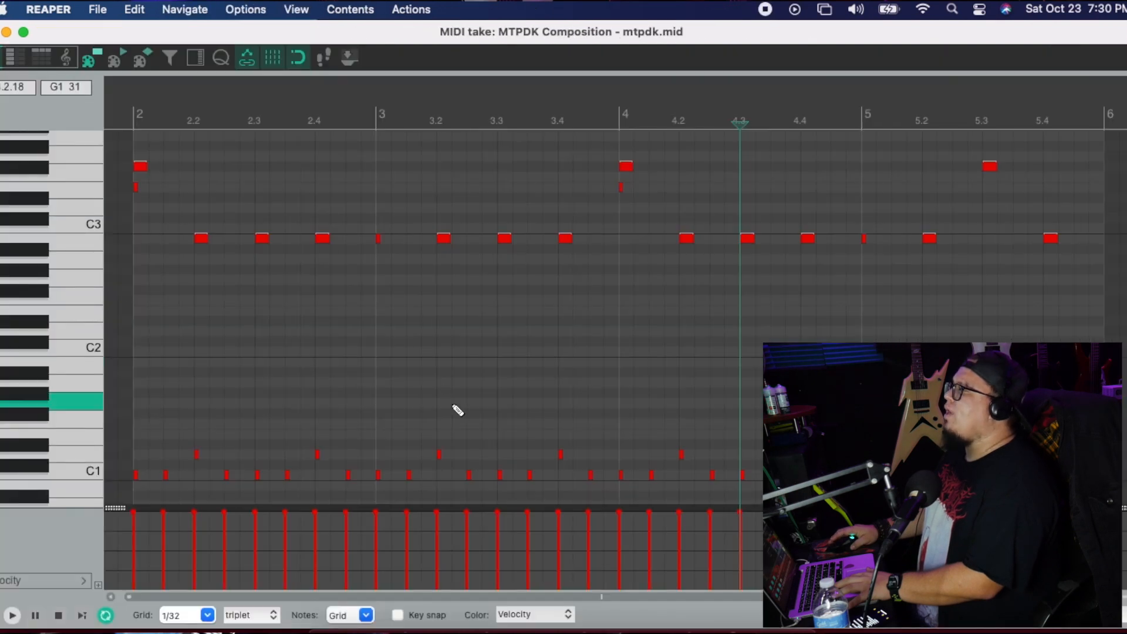
pyautogui.scroll(-2, 533, 395)
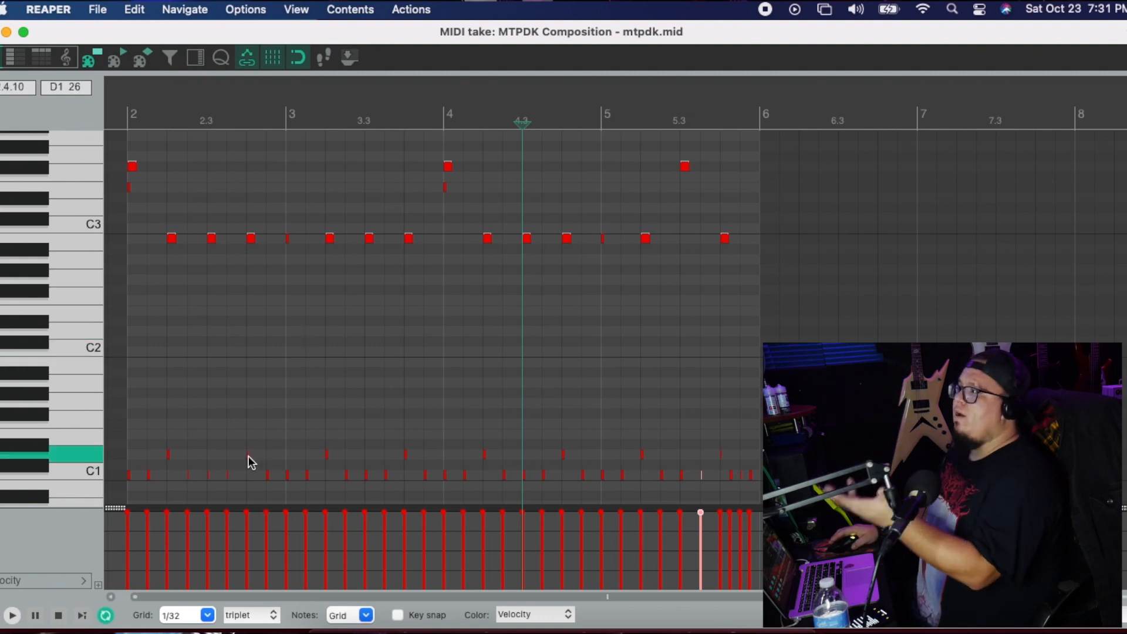
pyautogui.scroll(1, 303, 463)
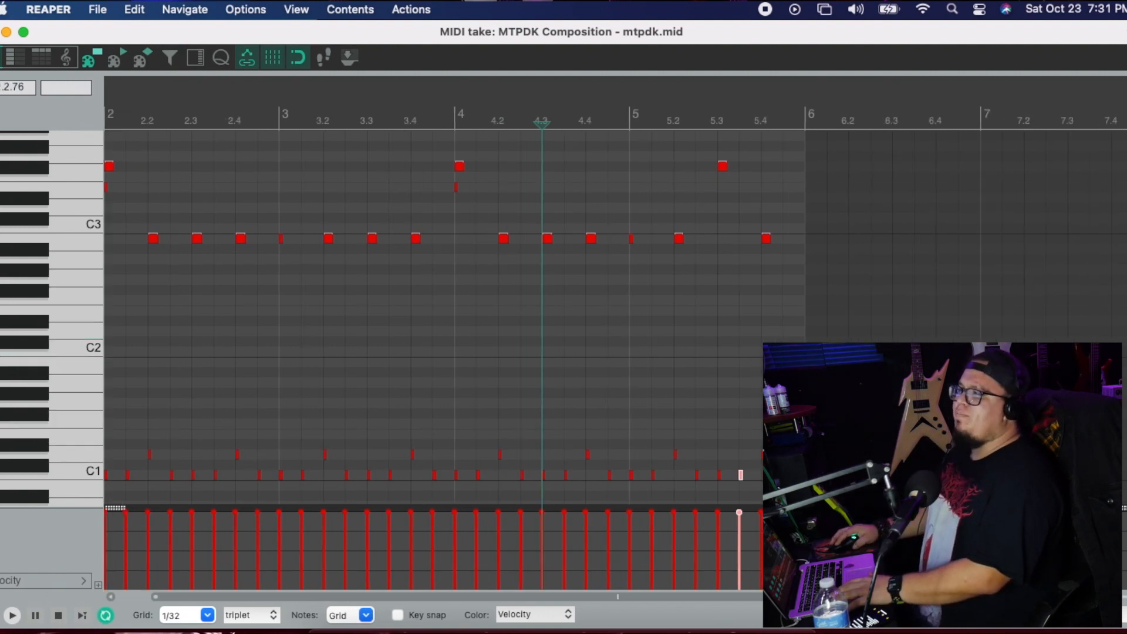
pyautogui.click(0, 616)
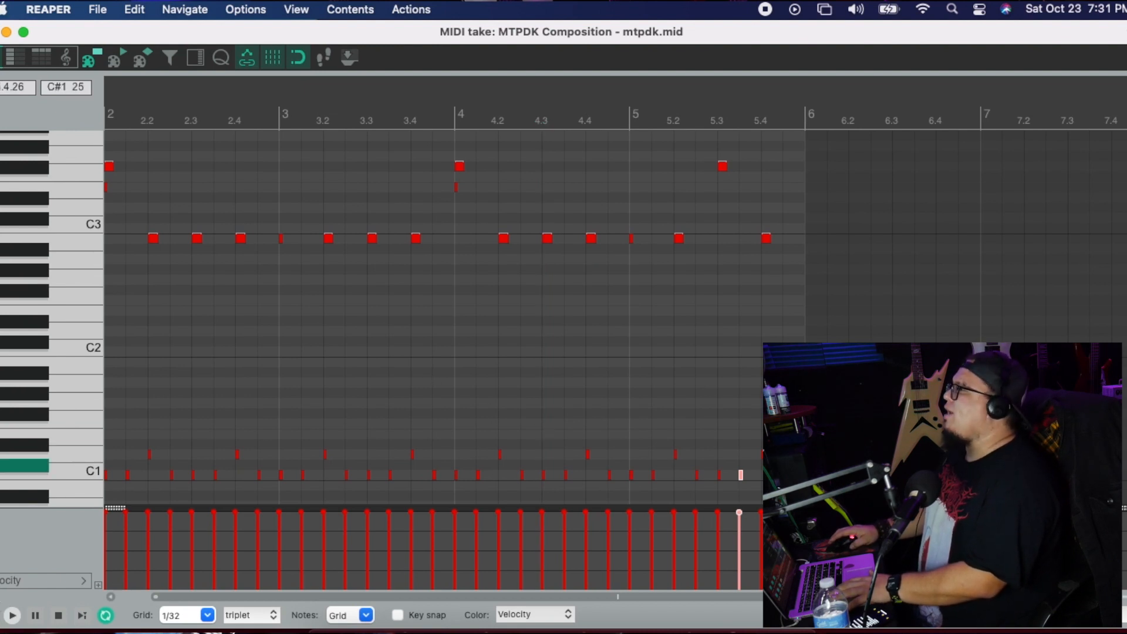
pyautogui.press('space')
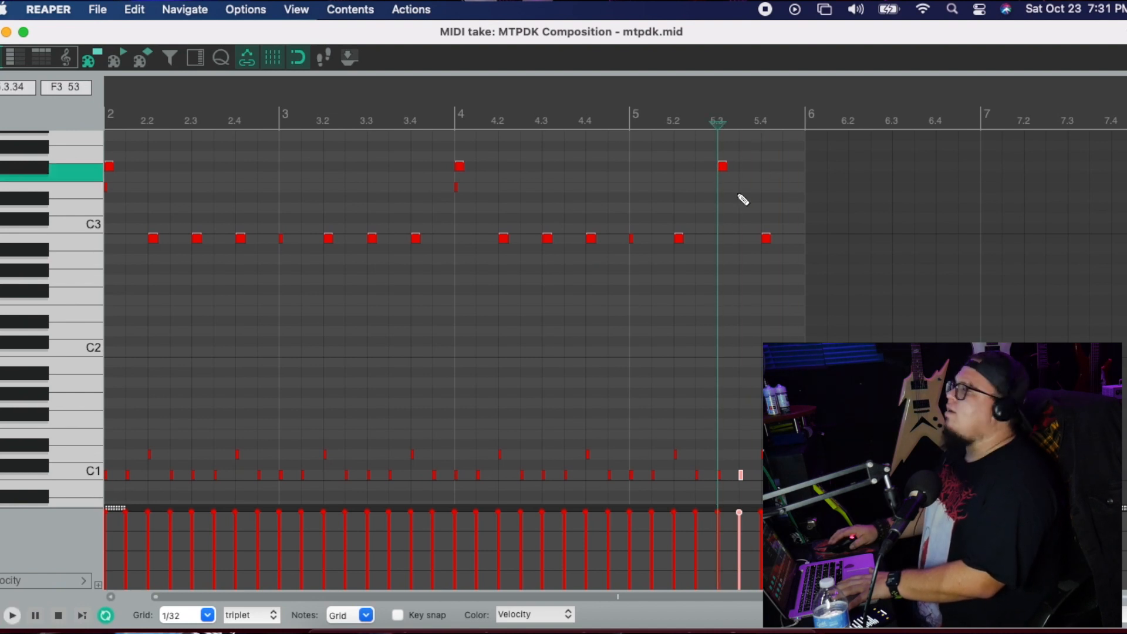
pyautogui.press('space')
pyautogui.press('space')
# - Add two in-between C1 notes after beat 5.3, play the fill and raise the new notes' velocity to 127
pyautogui.scroll(3, 751, 477)
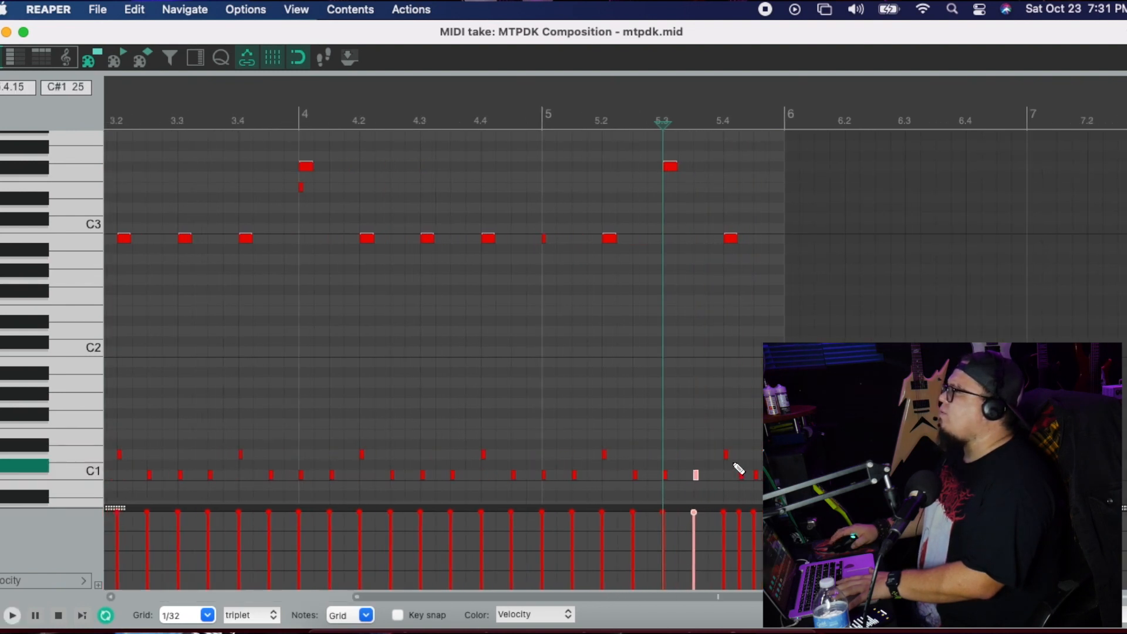
pyautogui.scroll(1, 734, 464)
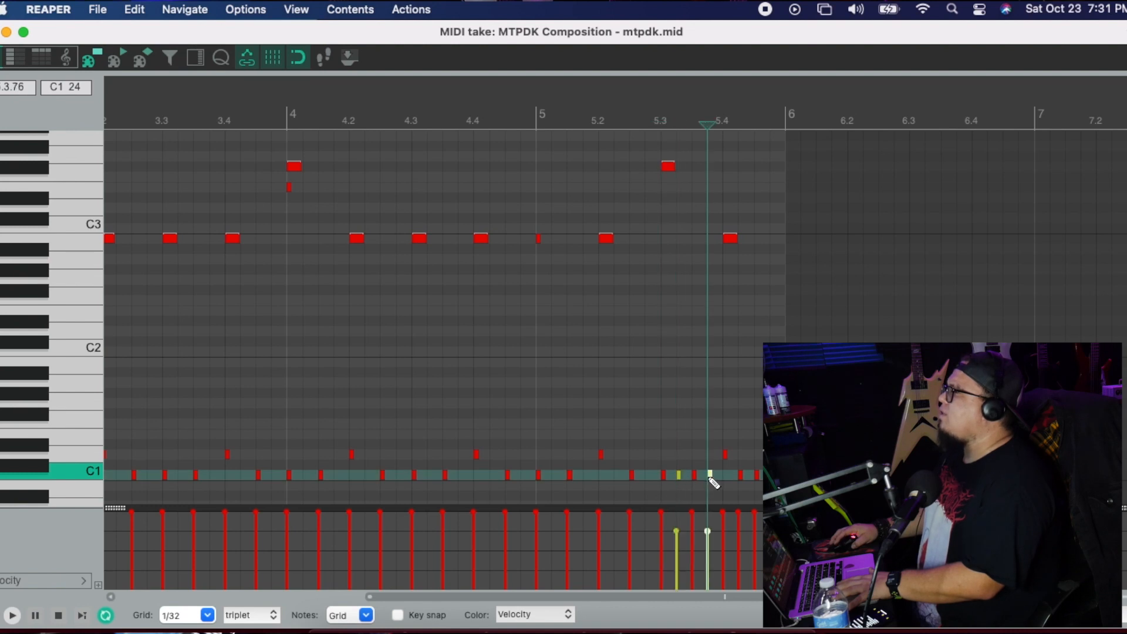
pyautogui.click(664, 123)
pyautogui.press('space')
pyautogui.press('space')
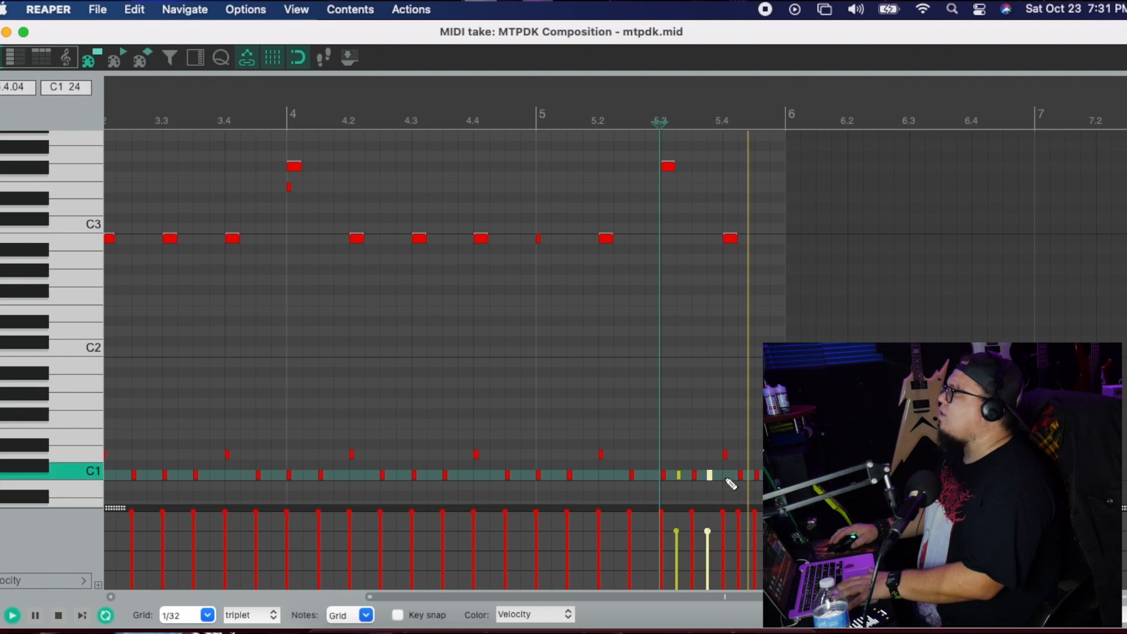
pyautogui.press('space')
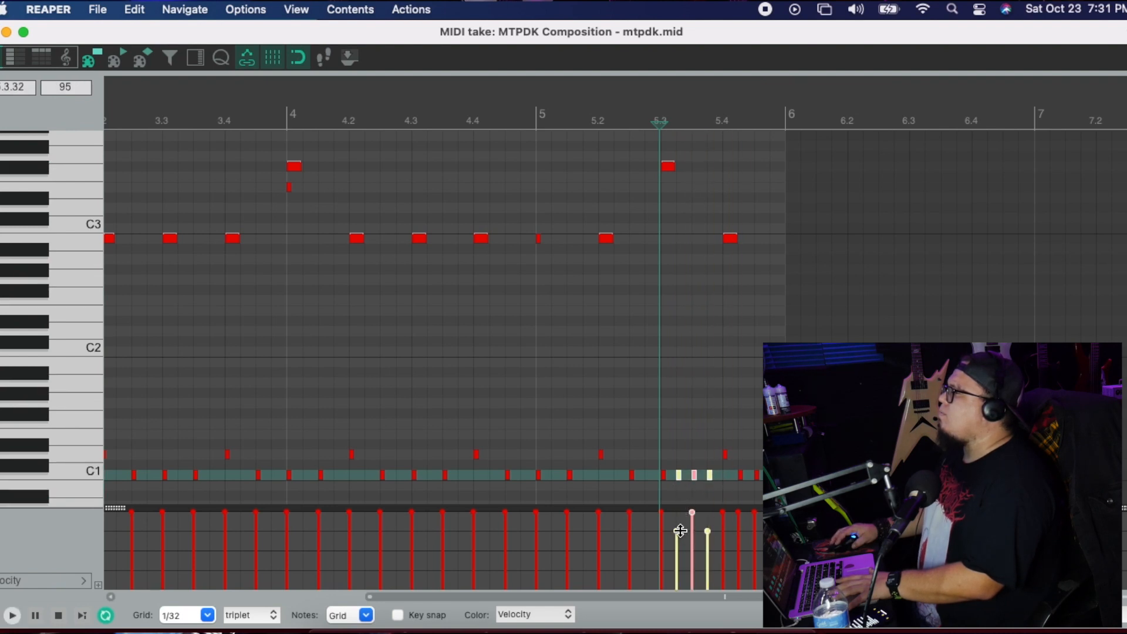
pyautogui.moveTo(680, 531); pyautogui.dragTo(667, 493)
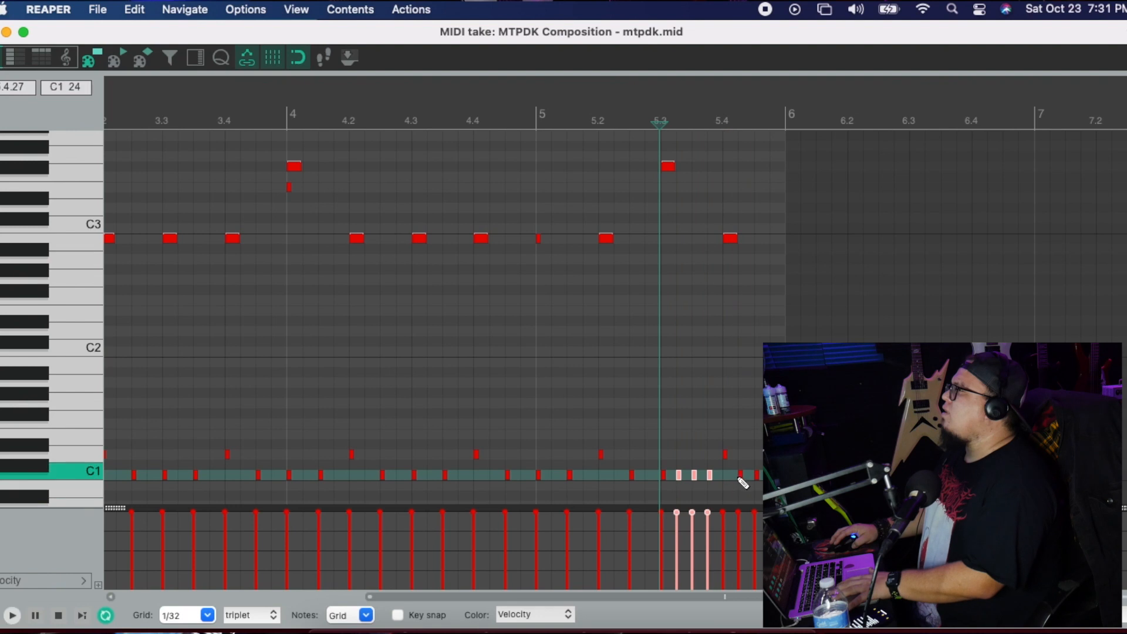
# - Move the last three fill notes after beat 5.4 up to D1, lowering the first one's velocity to about 108 and the last one's slightly
pyautogui.moveTo(732, 478); pyautogui.dragTo(770, 455)
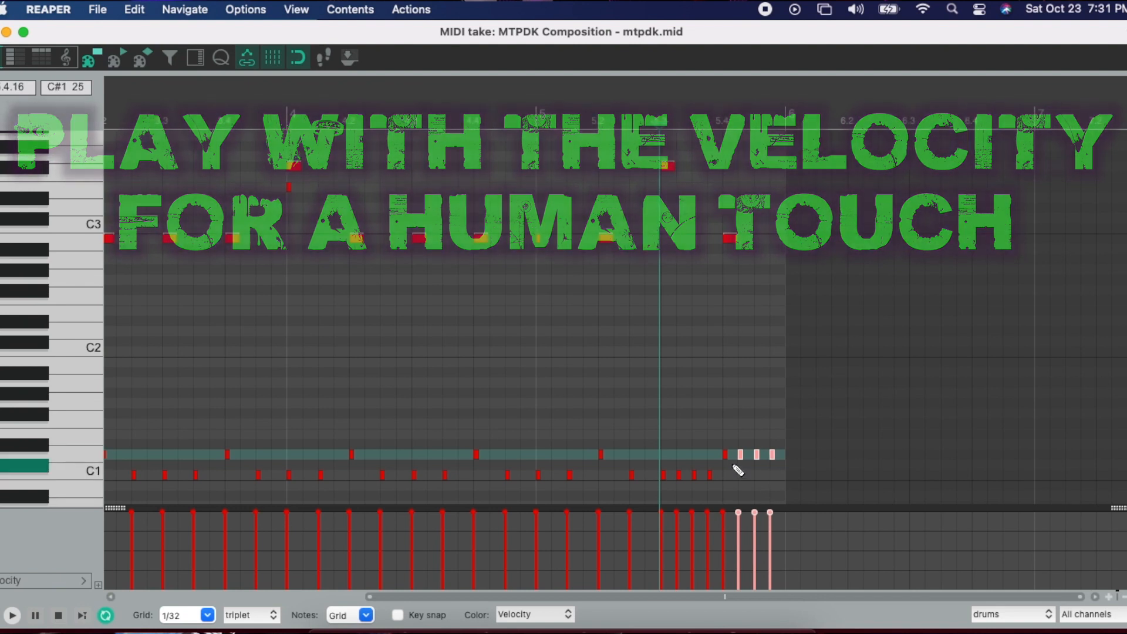
pyautogui.click(726, 454)
pyautogui.click(739, 454)
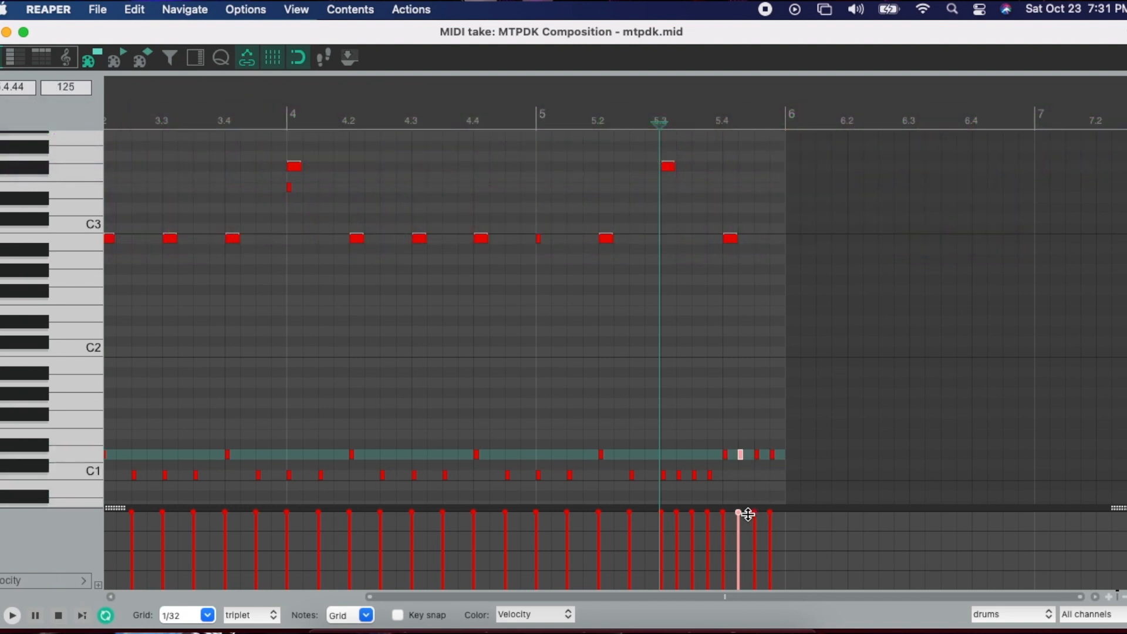
pyautogui.moveTo(738, 512); pyautogui.dragTo(740, 518)
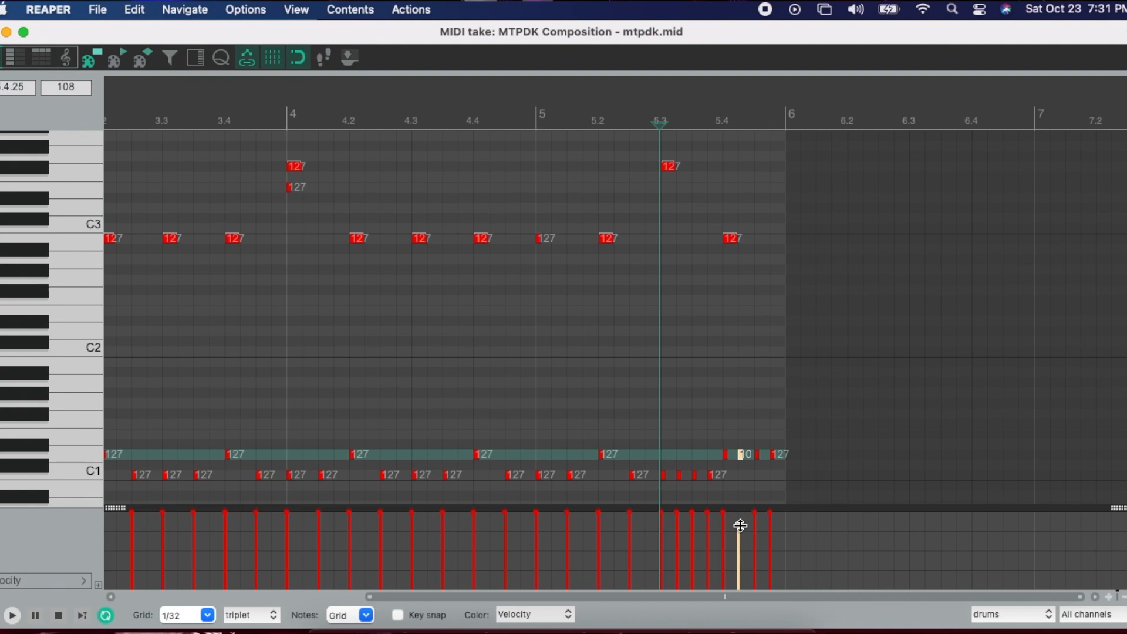
pyautogui.click(773, 455)
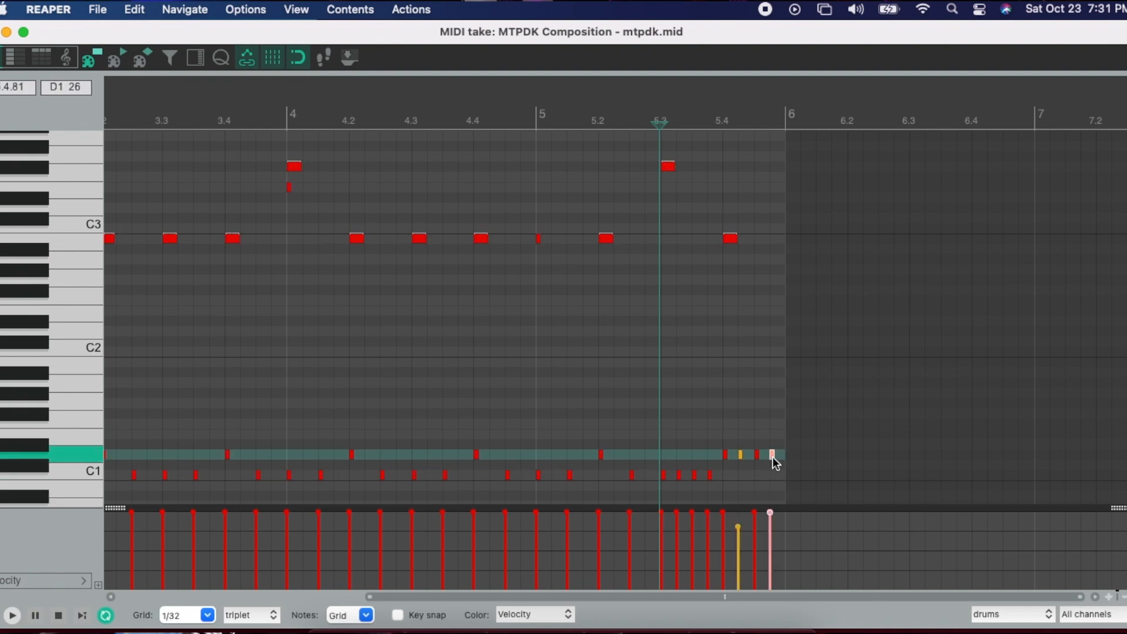
pyautogui.moveTo(770, 513)
pyautogui.mouseDown()
pyautogui.moveTo(773, 528)
pyautogui.moveTo(763, 518)
pyautogui.mouseUp()
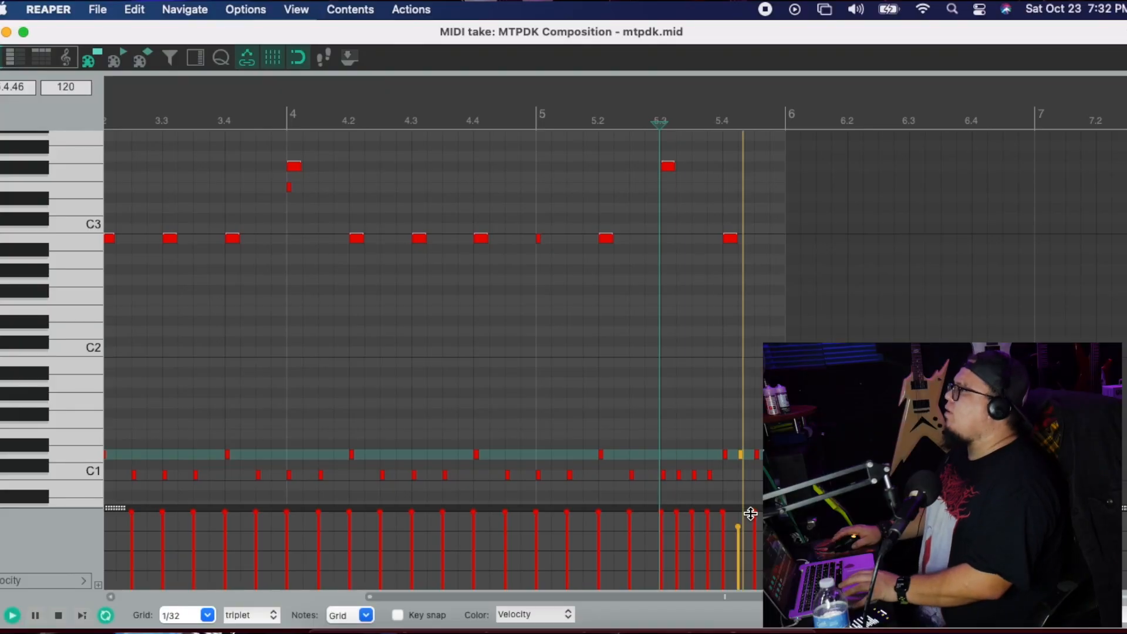
# - Play the fill, delete the B2 hit at beat 5.4 and play the pattern again from measure 4
pyautogui.press('space')
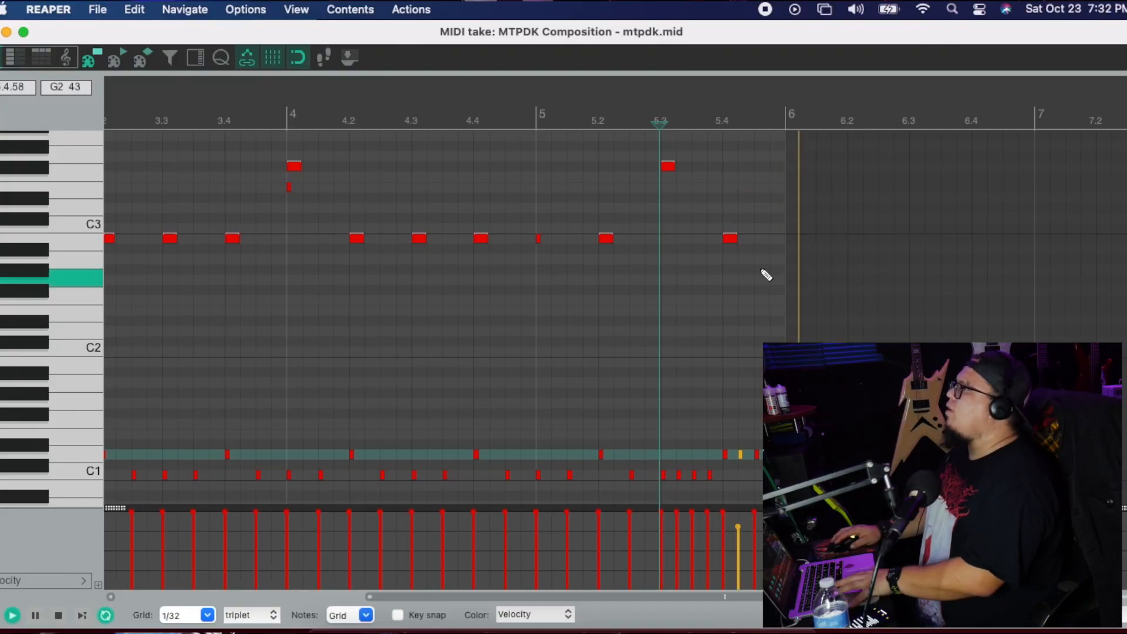
pyautogui.doubleClick(731, 241)
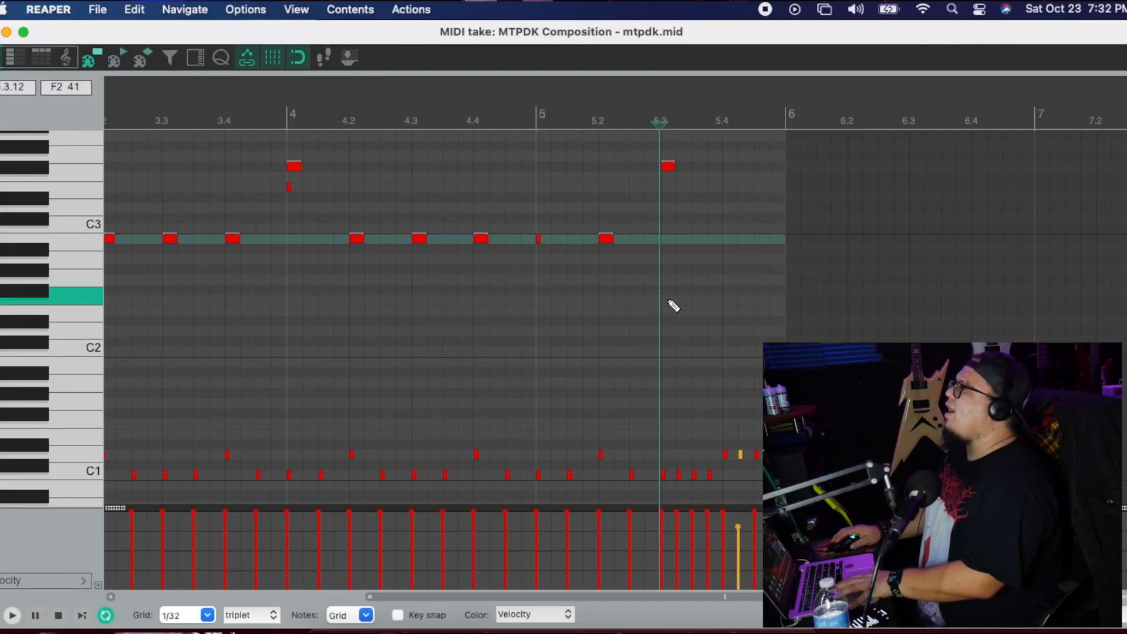
pyautogui.press('space')
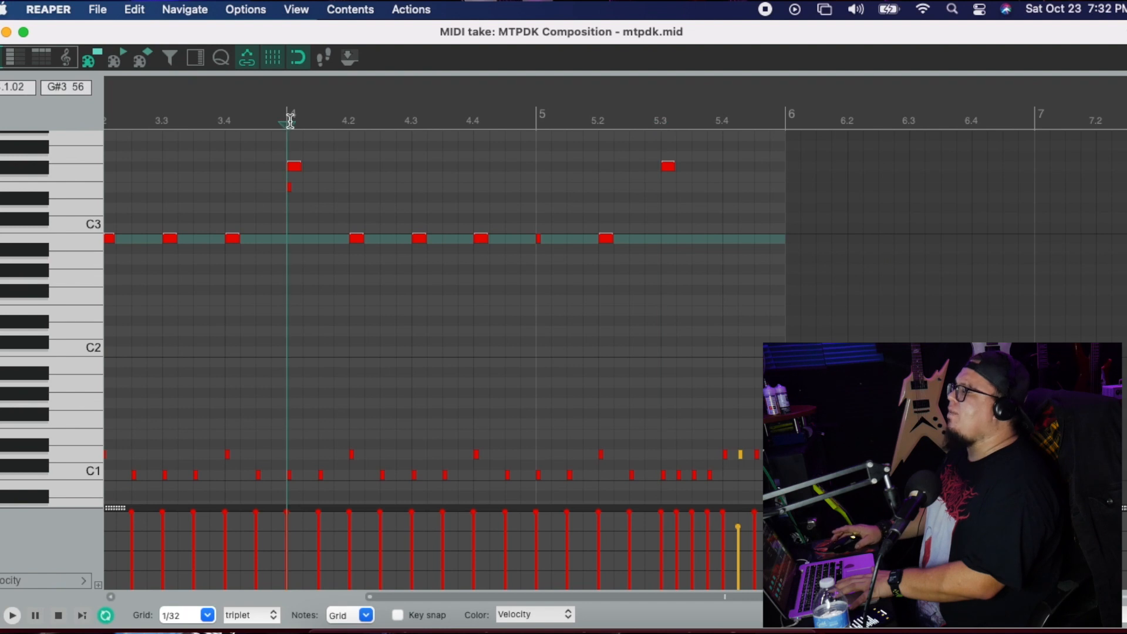
pyautogui.press('space')
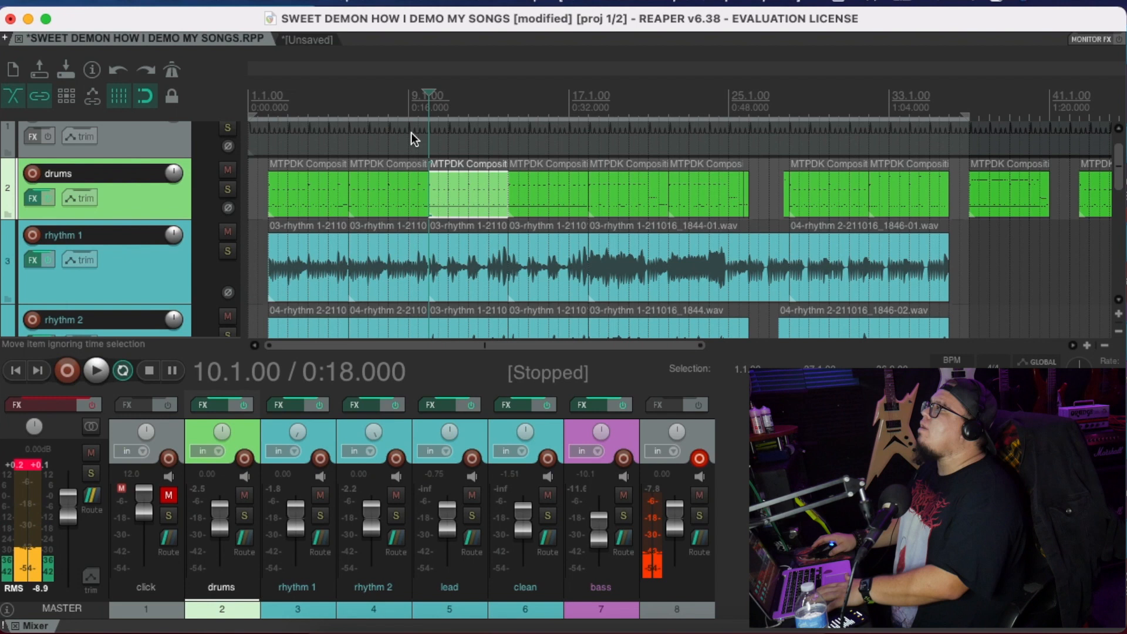
# - Play the arrangement from measure 10 and open the drum item starting there in the MIDI editor
pyautogui.press('space')
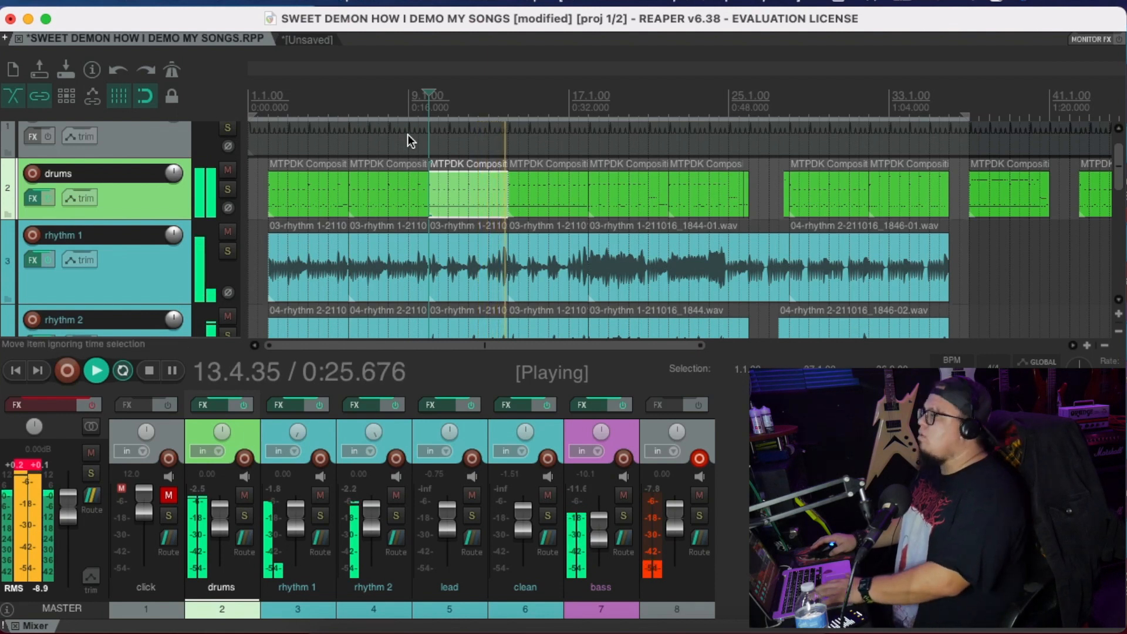
pyautogui.press('space')
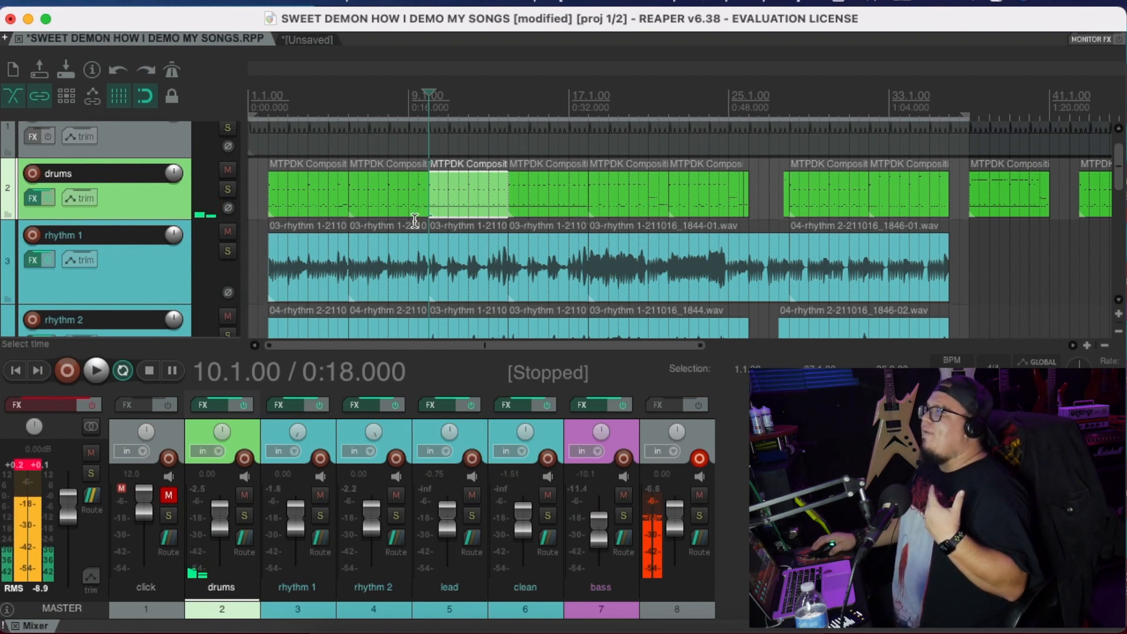
pyautogui.click(410, 205)
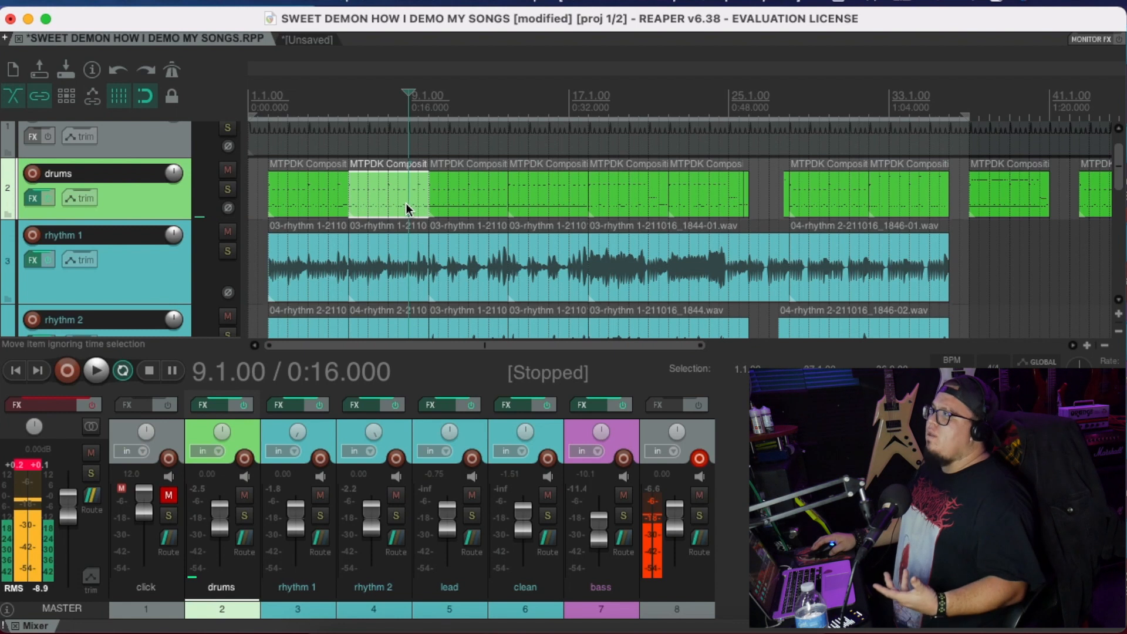
pyautogui.click(447, 204)
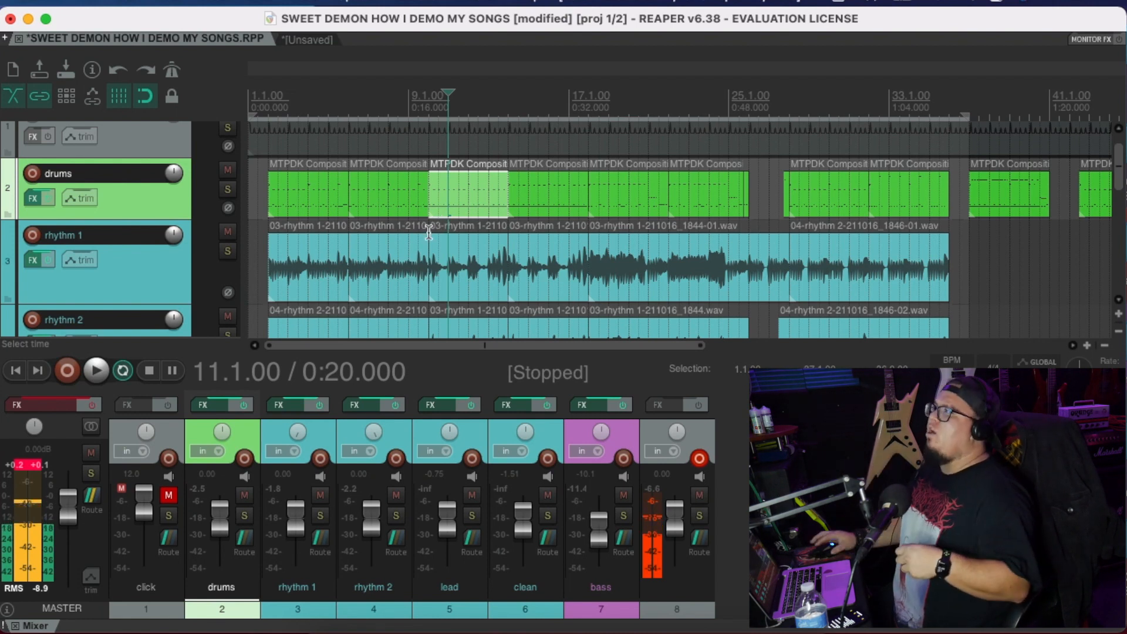
pyautogui.doubleClick(447, 205)
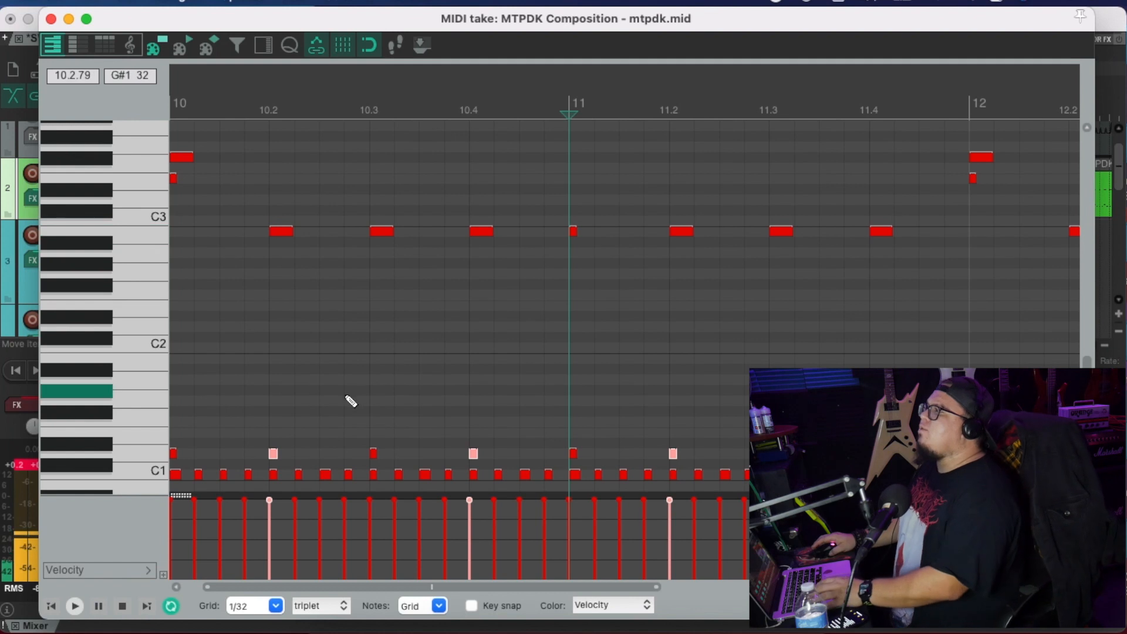
# - Select all the B2 hits across the drum item, from measure 10 to measure 14
pyautogui.scroll(-4, 365, 394)
pyautogui.scroll(3, 138, 448)
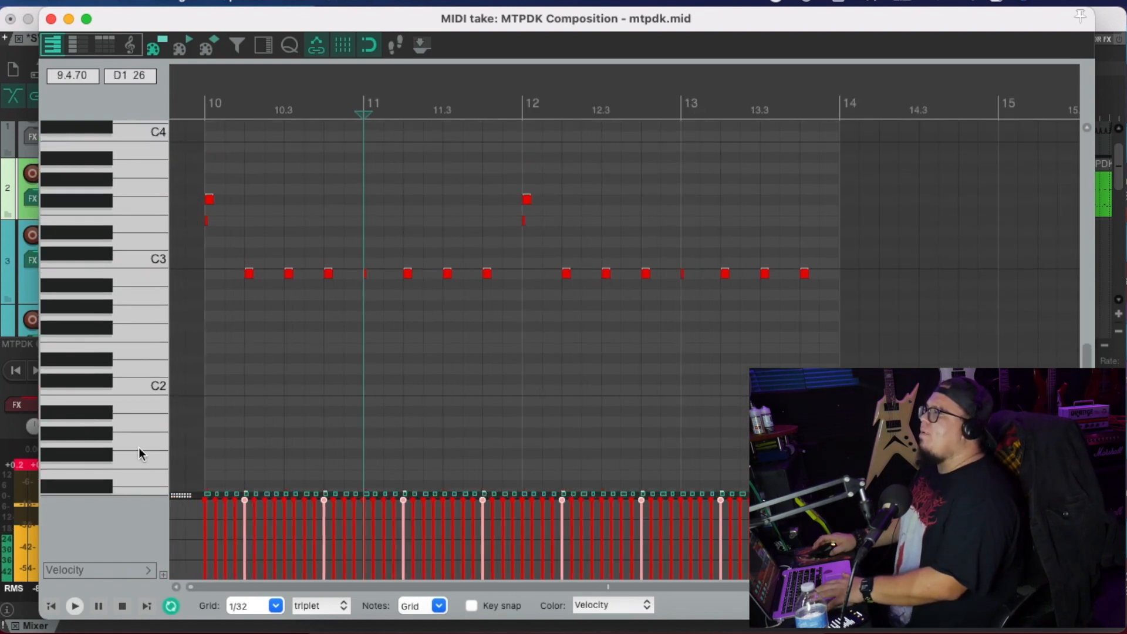
pyautogui.moveTo(872, 267); pyautogui.dragTo(224, 297)
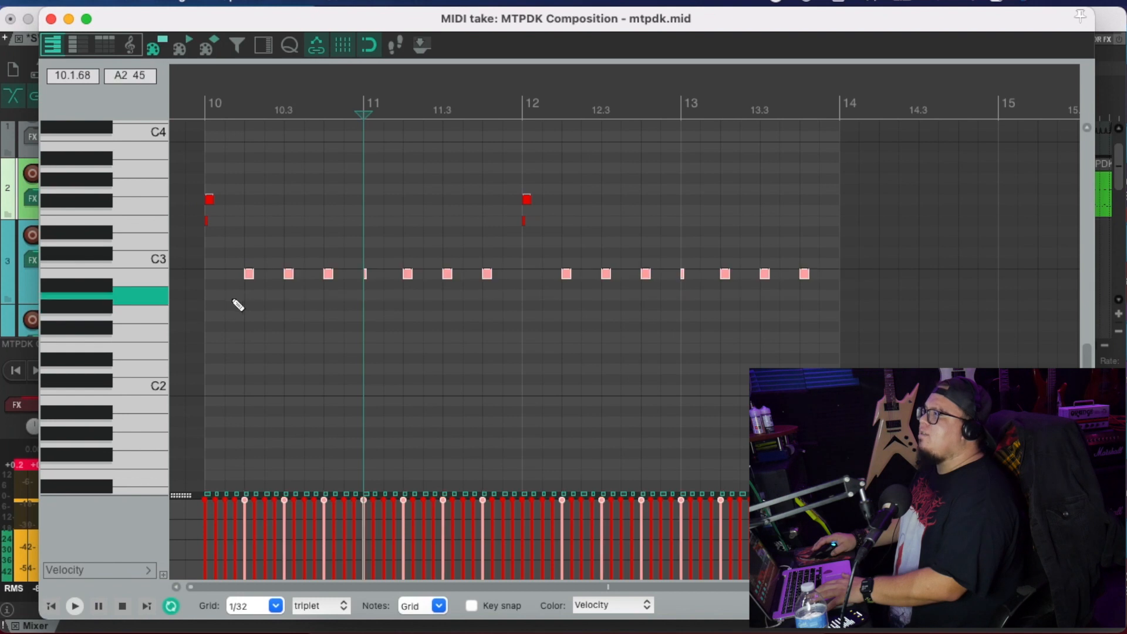
pyautogui.rightClick(248, 272)
pyautogui.click(245, 272)
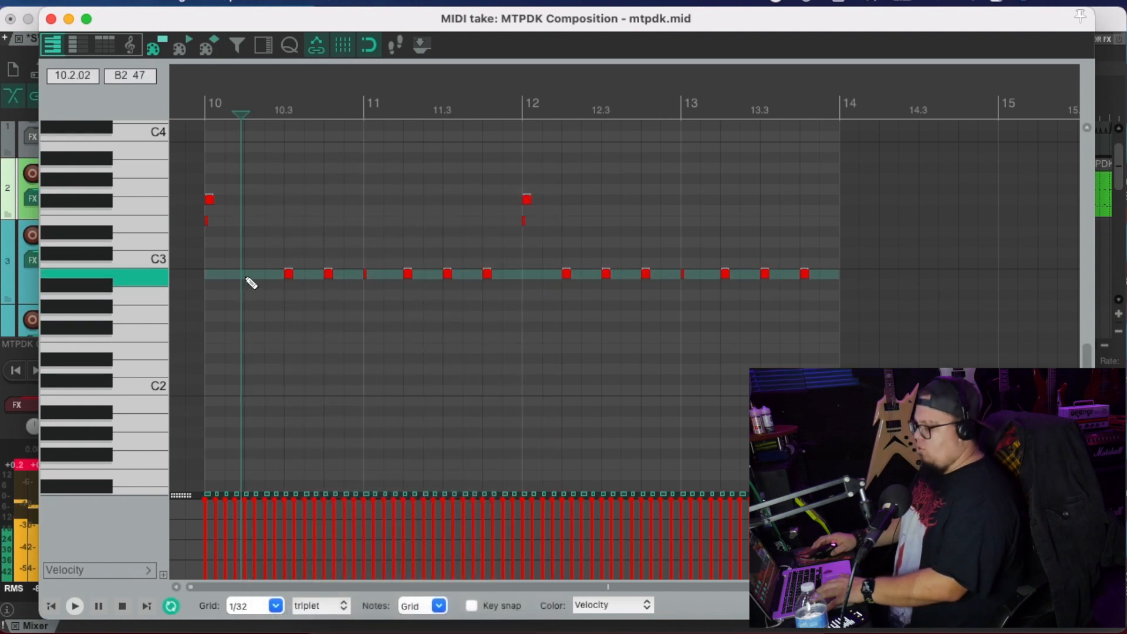
pyautogui.press('super+z')
# - Move the selected B2 hits up to C#4 at their original beat positions and play the item from measure 10
pyautogui.moveTo(249, 272); pyautogui.dragTo(245, 136)
pyautogui.scroll(1, 154, 194)
pyautogui.scroll(4, 157, 199)
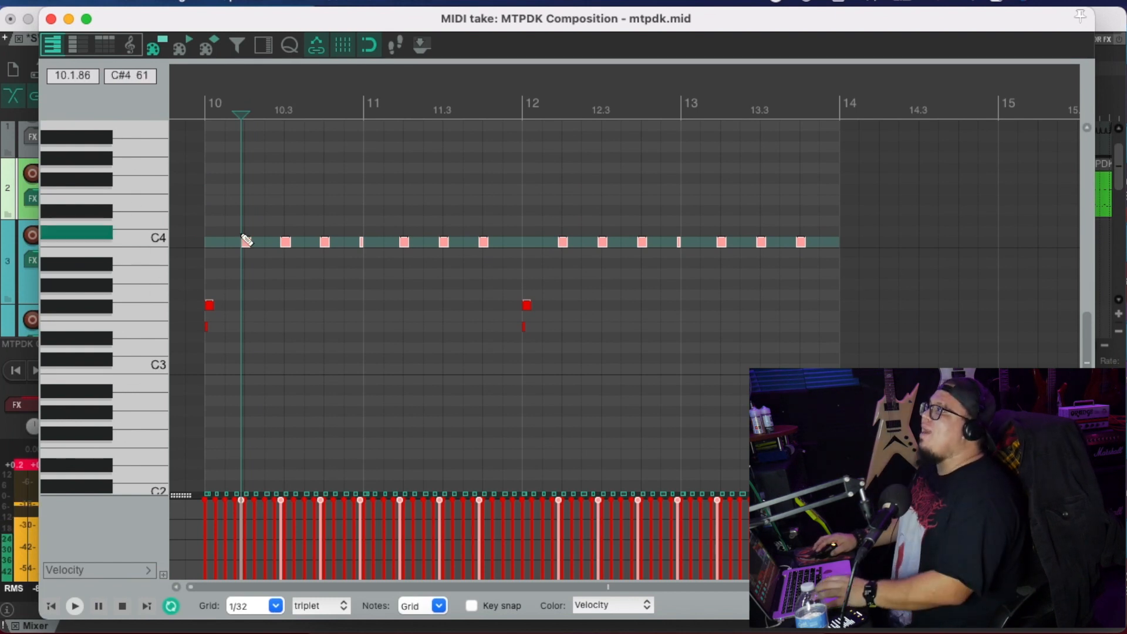
pyautogui.moveTo(244, 241); pyautogui.dragTo(248, 230)
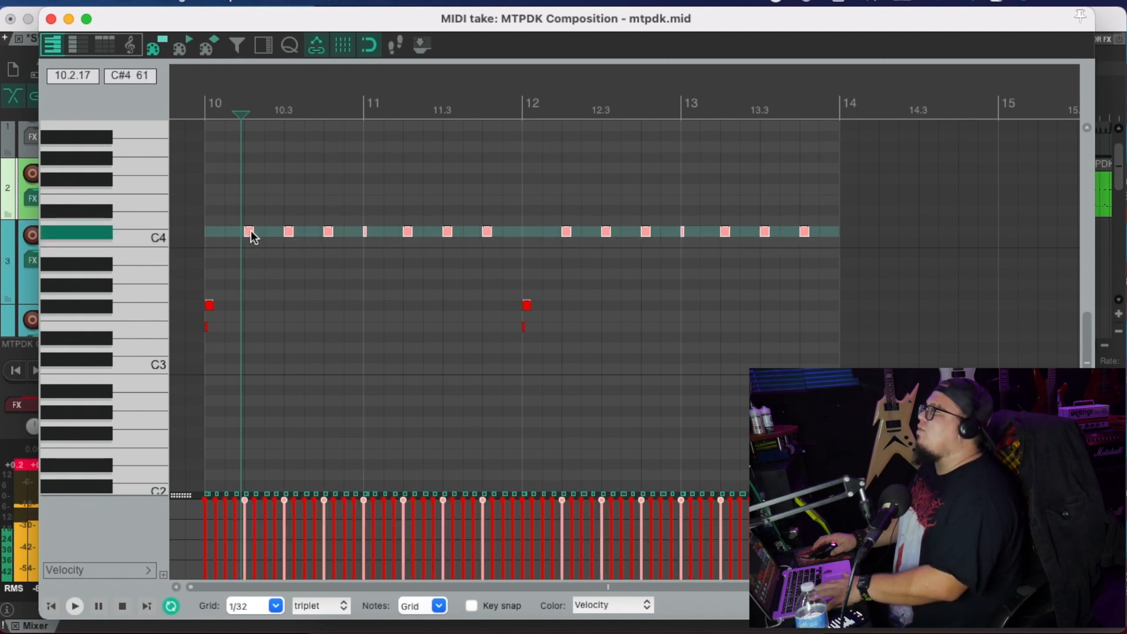
pyautogui.click(51, 605)
pyautogui.click(74, 605)
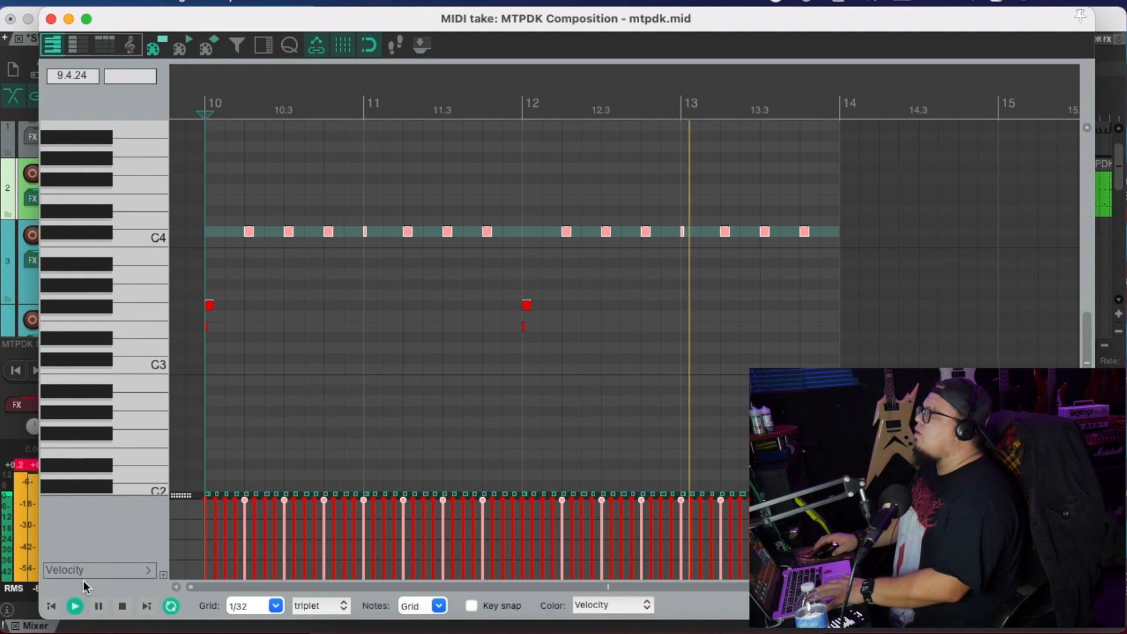
pyautogui.press('space')
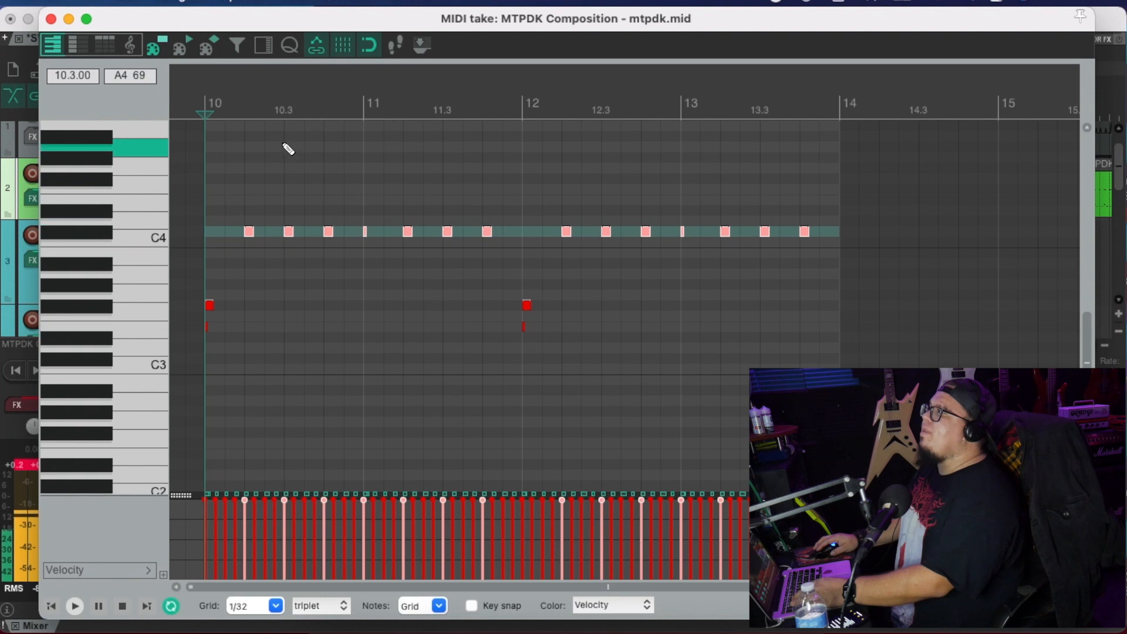
# - Paste a copy of the C#4 hits half a beat after the originals and play the item from measure 10
pyautogui.click(267, 115)
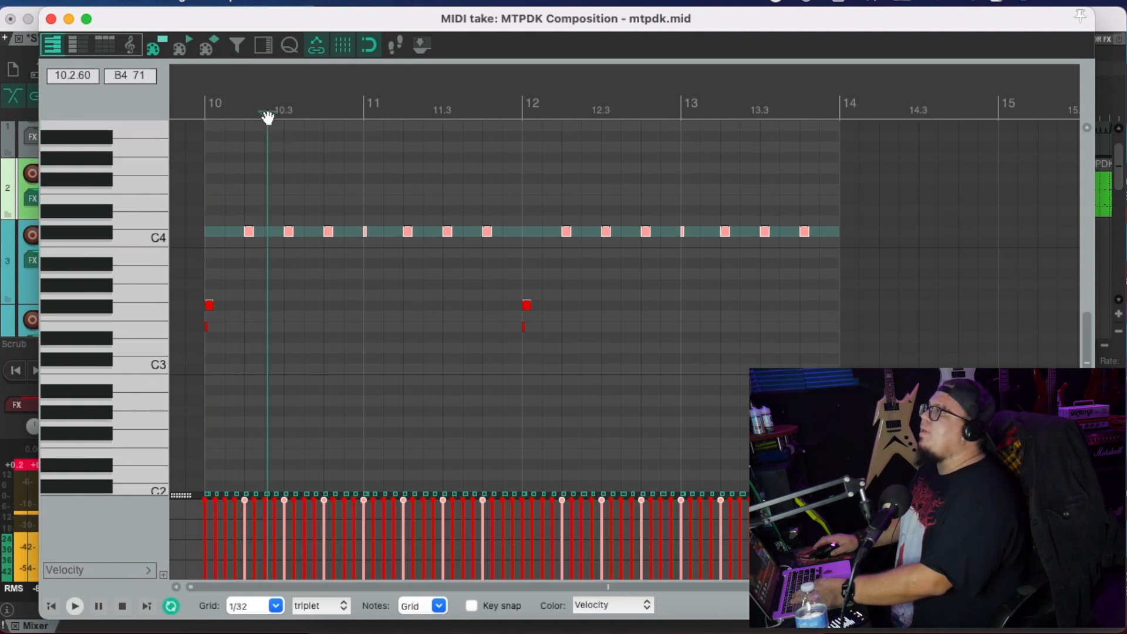
pyautogui.press('super+v')
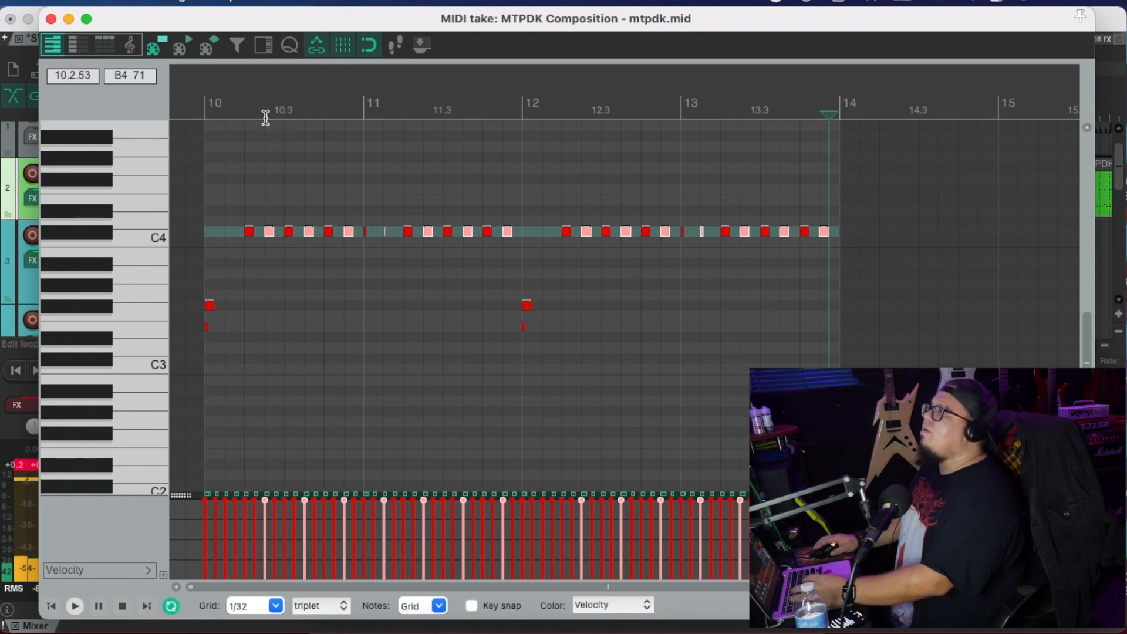
pyautogui.moveTo(263, 501)
pyautogui.mouseDown()
pyautogui.moveTo(262, 532)
pyautogui.moveTo(269, 486)
pyautogui.mouseUp()
pyautogui.click(52, 607)
pyautogui.press('space')
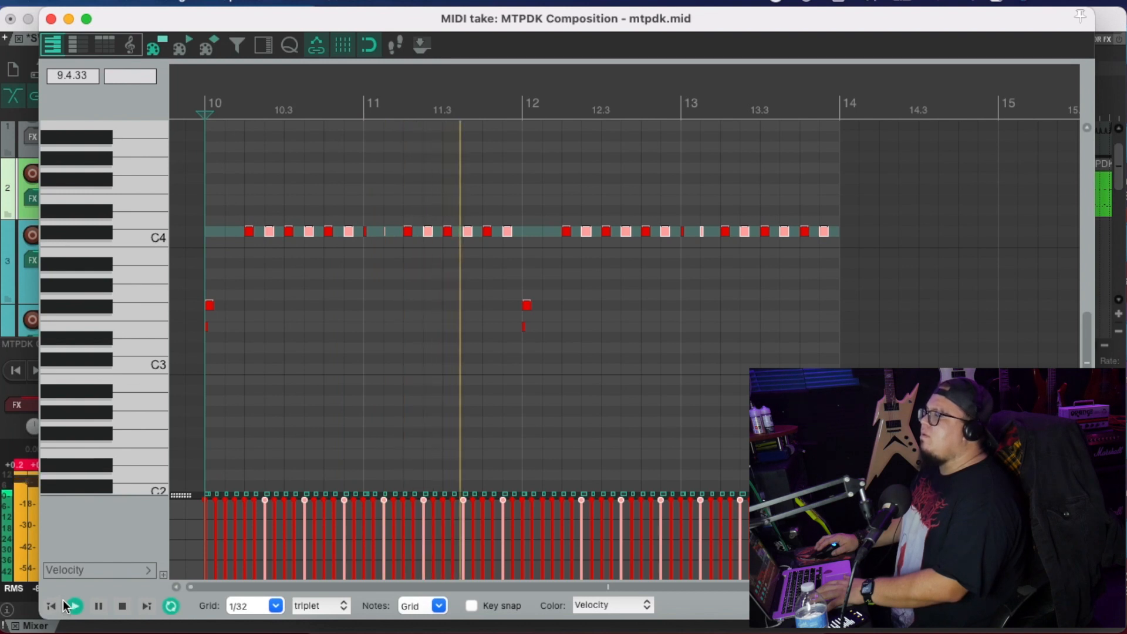
pyautogui.press('space')
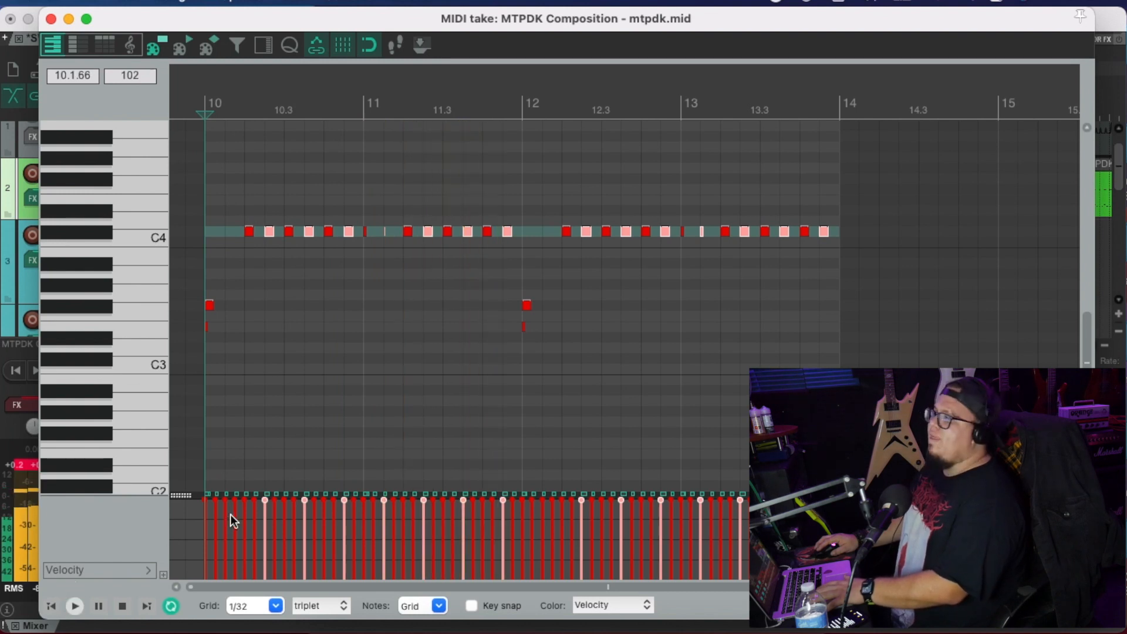
# - Lower the velocity of the pasted in-between C#4 hits together and play the pattern back
pyautogui.moveTo(264, 500); pyautogui.dragTo(266, 522)
pyautogui.press('space')
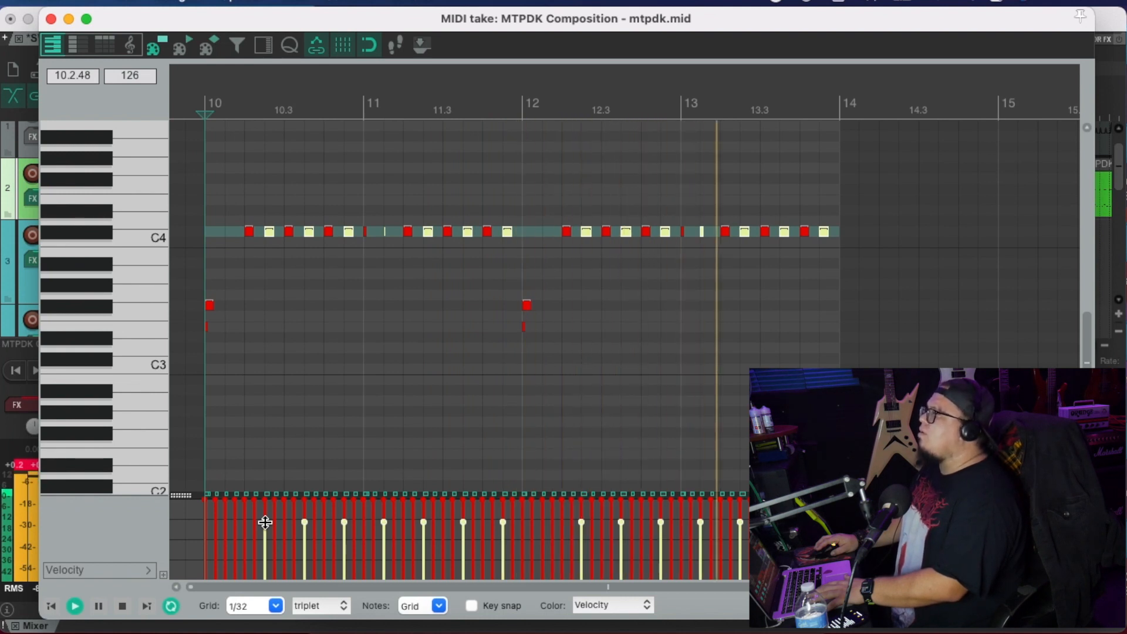
pyautogui.press('space')
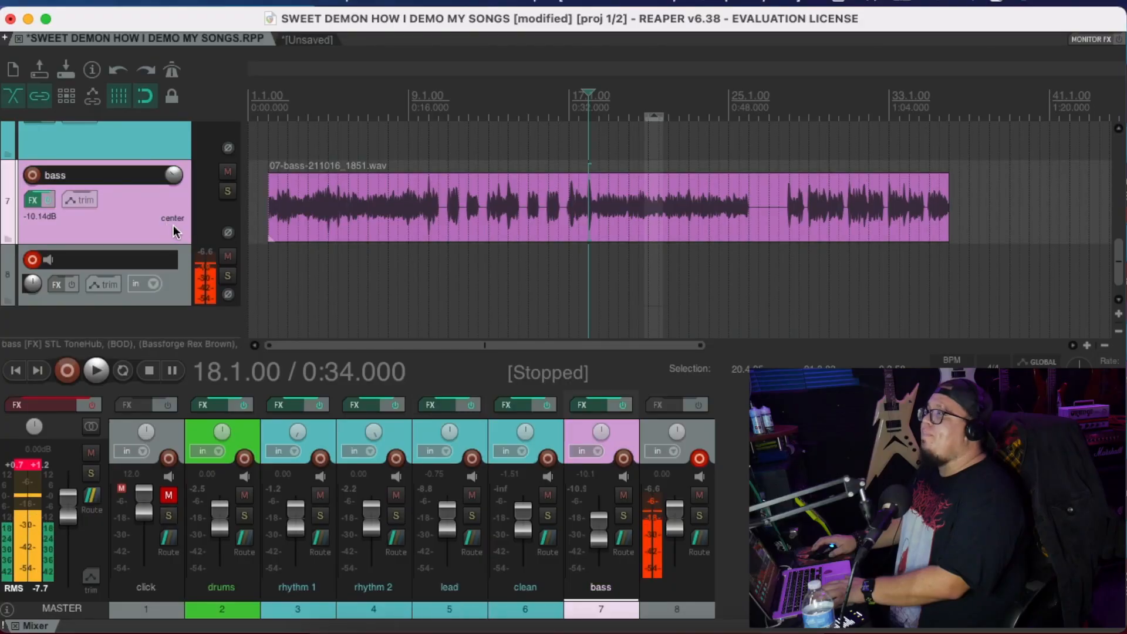
# - Mute the bass track and play the song from measure 2 to hear it without bass
pyautogui.click(272, 115)
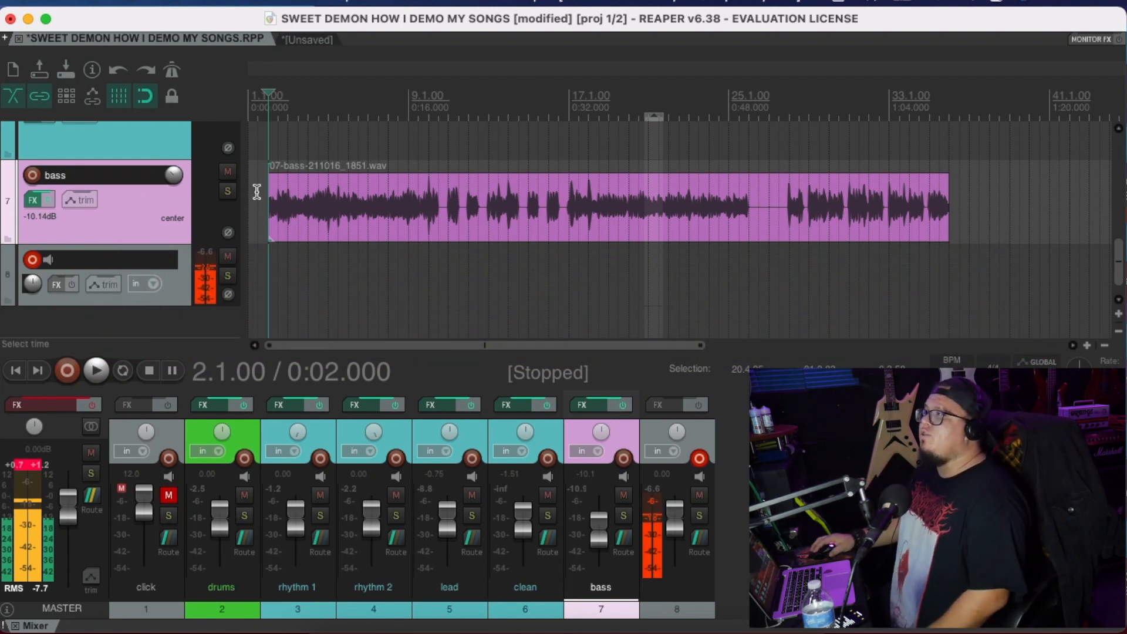
pyautogui.click(228, 171)
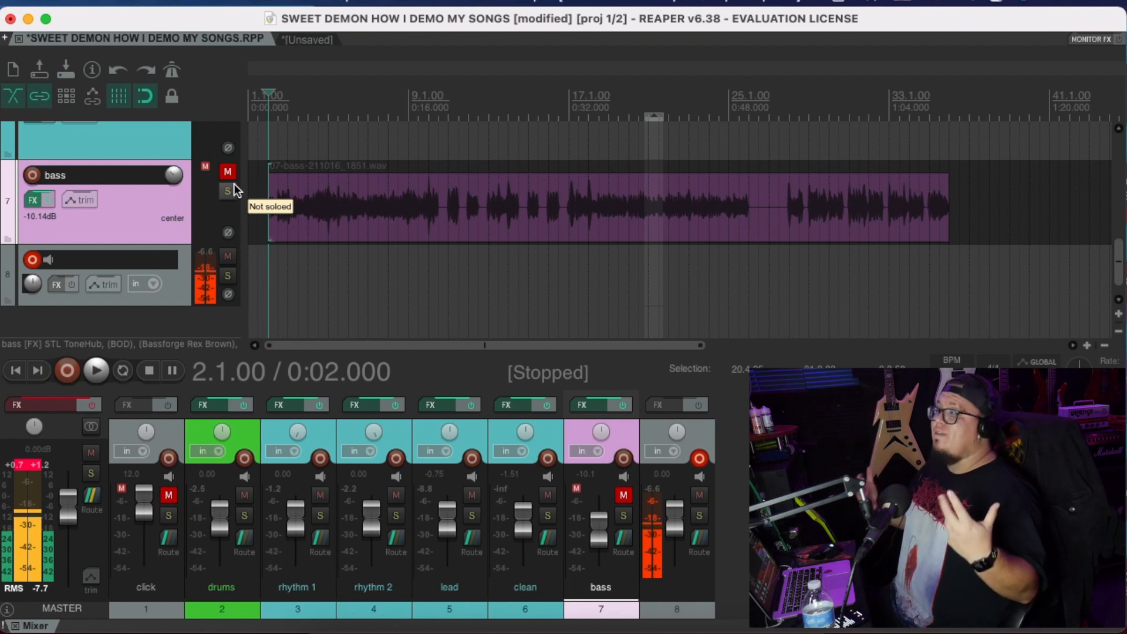
pyautogui.click(228, 171)
pyautogui.click(230, 172)
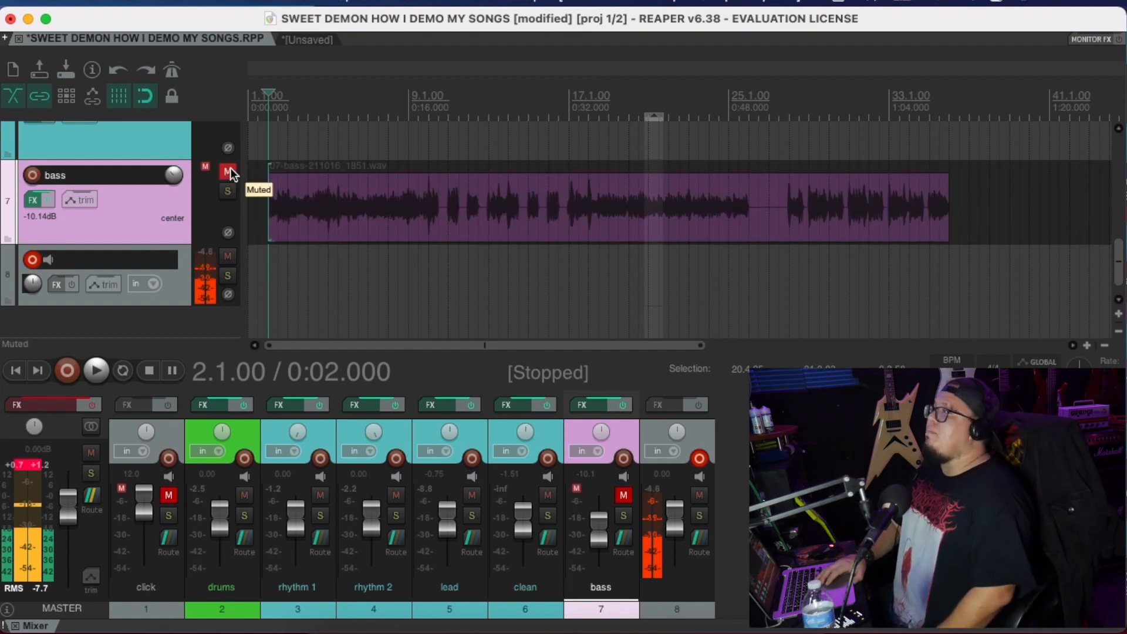
pyautogui.press('space')
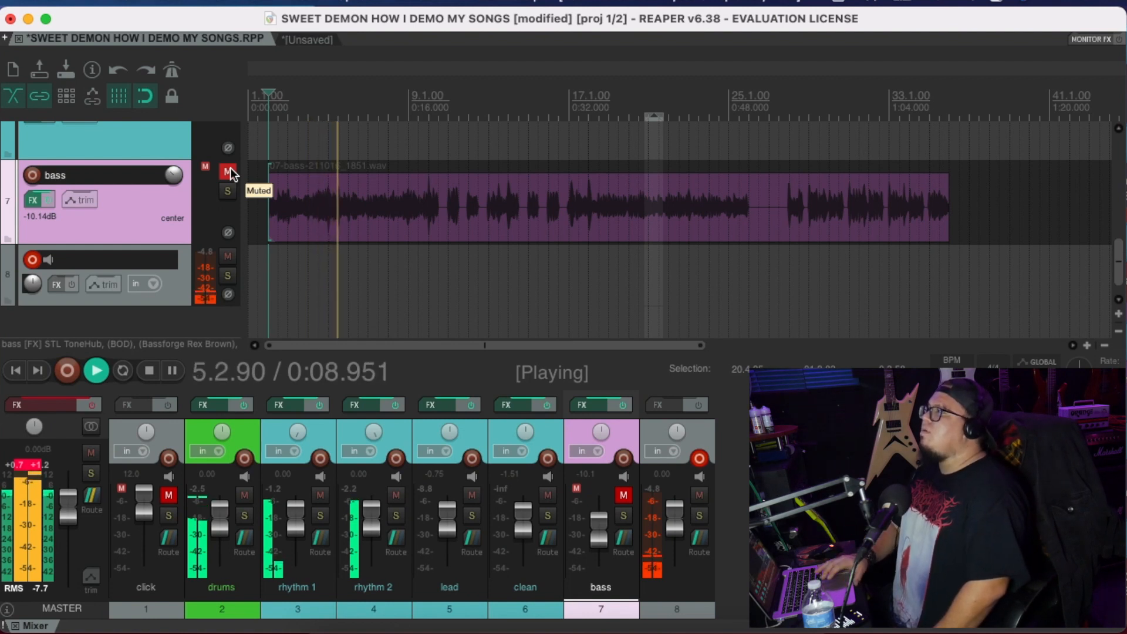
pyautogui.press('space')
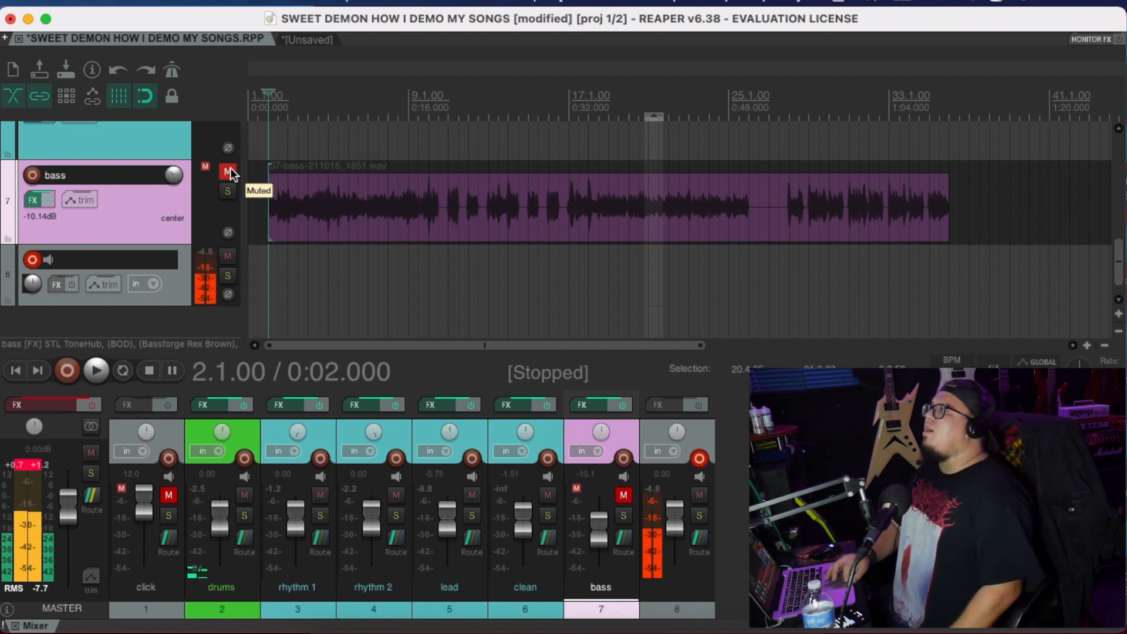
# - Unmute the bass track and play the same passage from measure 2 for comparison
pyautogui.click(227, 172)
pyautogui.press('space')
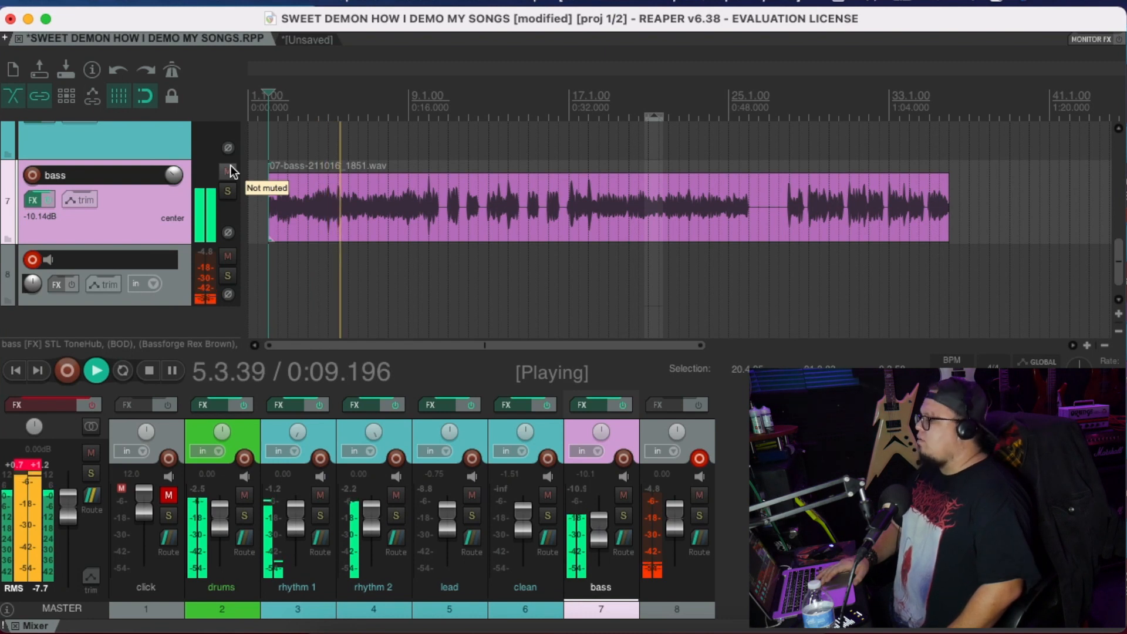
pyautogui.press('space')
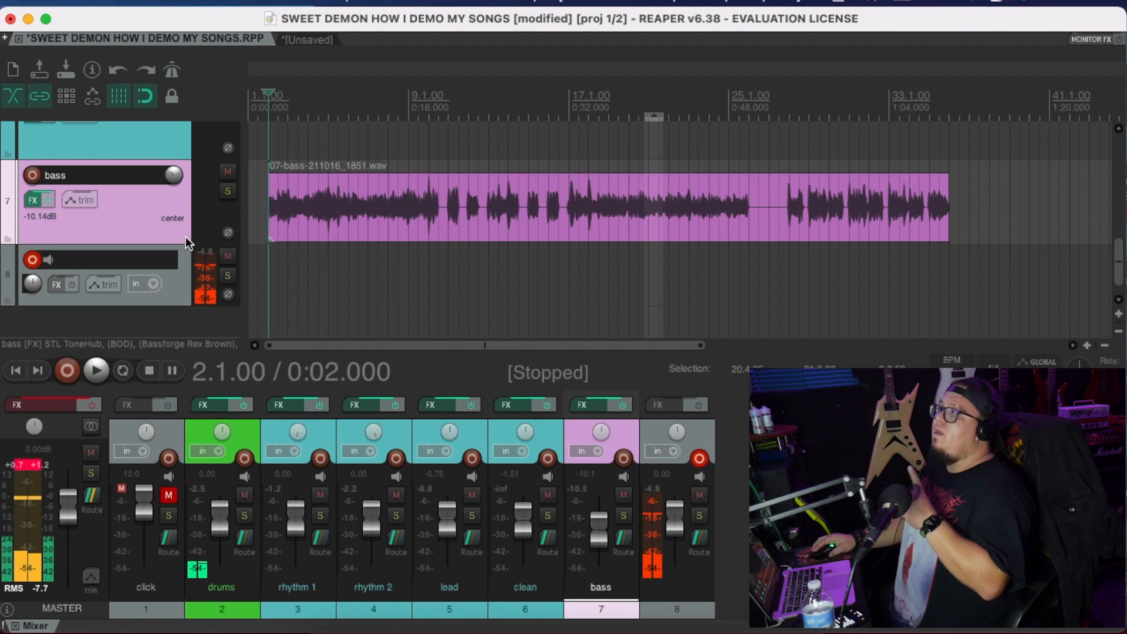
# - Bypass STL ToneHub in the bass track's effects and enable the TSE BOD bass overdrive with its pedal active
pyautogui.click(31, 202)
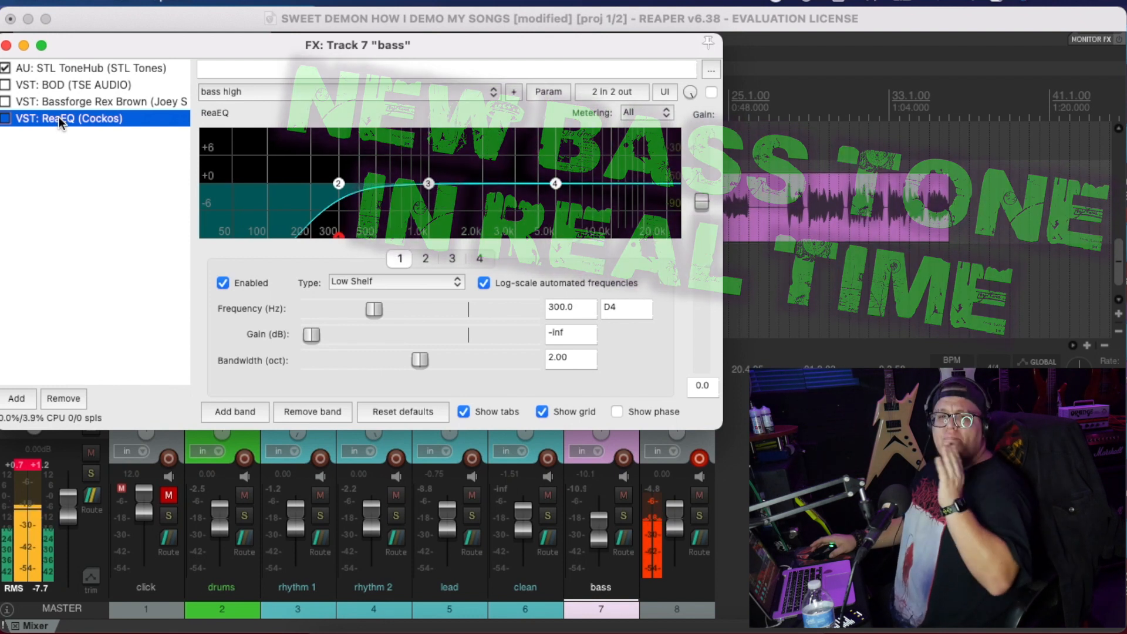
pyautogui.click(89, 68)
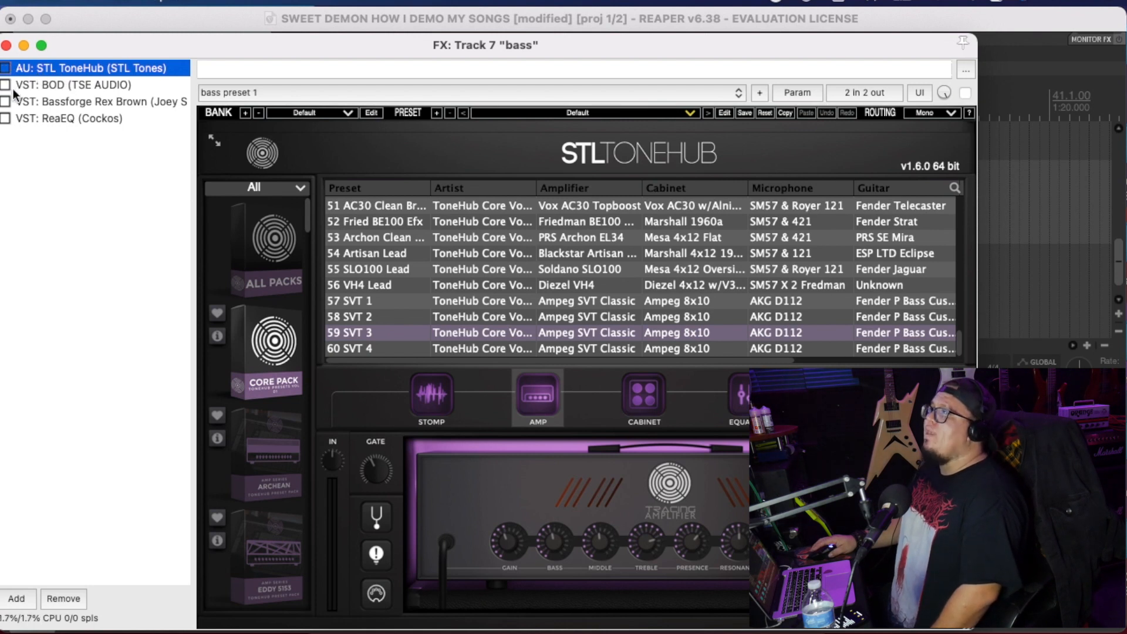
pyautogui.click(38, 85)
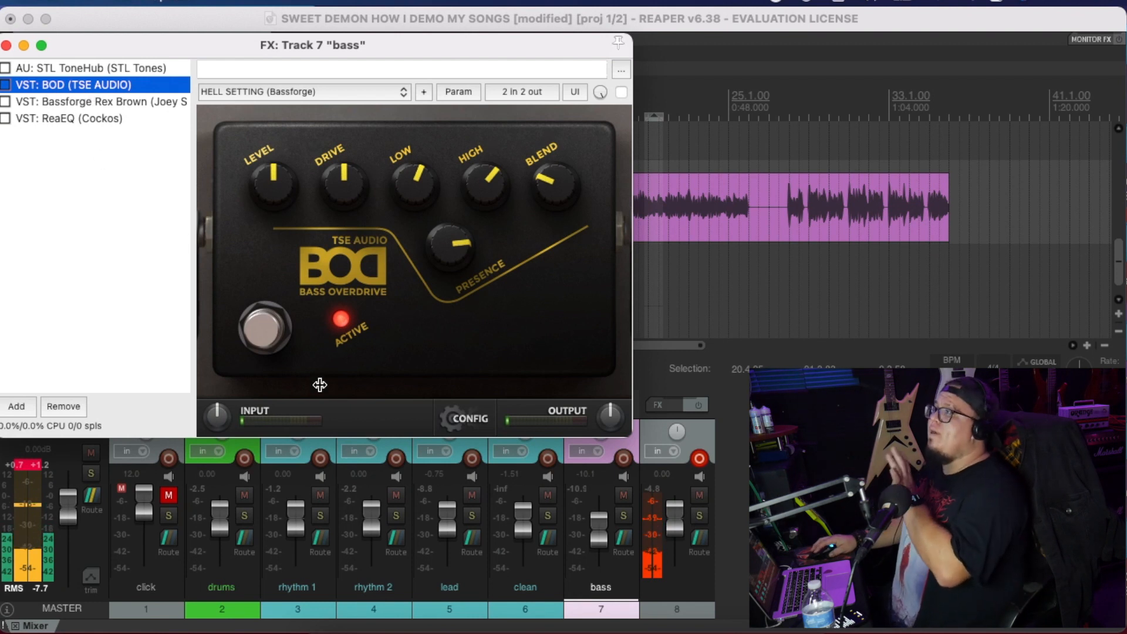
pyautogui.click(271, 333)
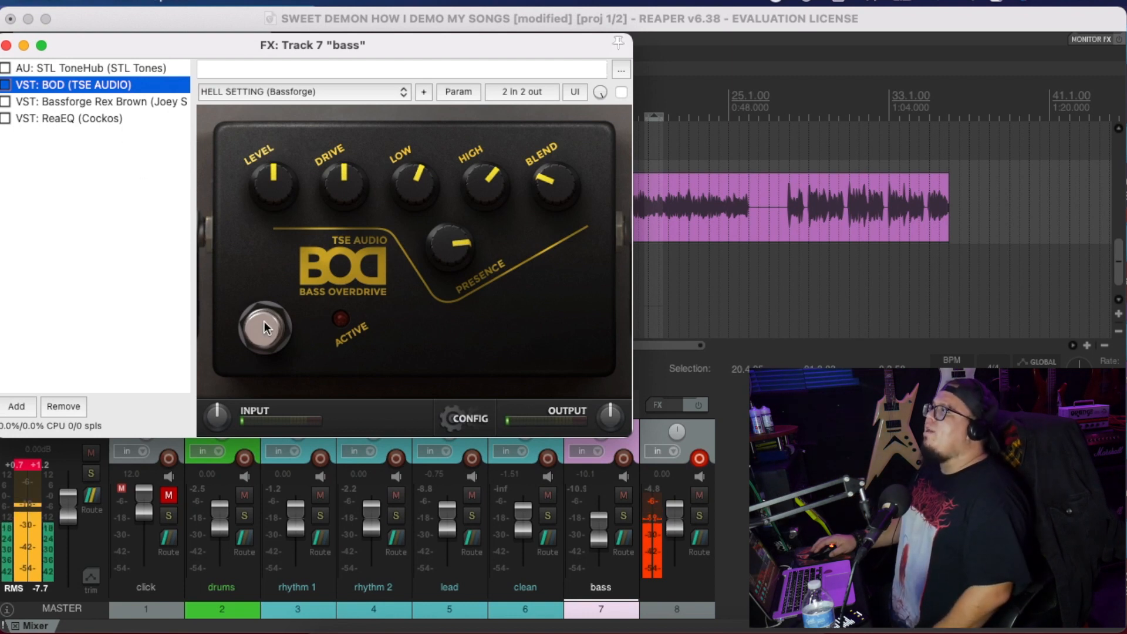
pyautogui.click(264, 327)
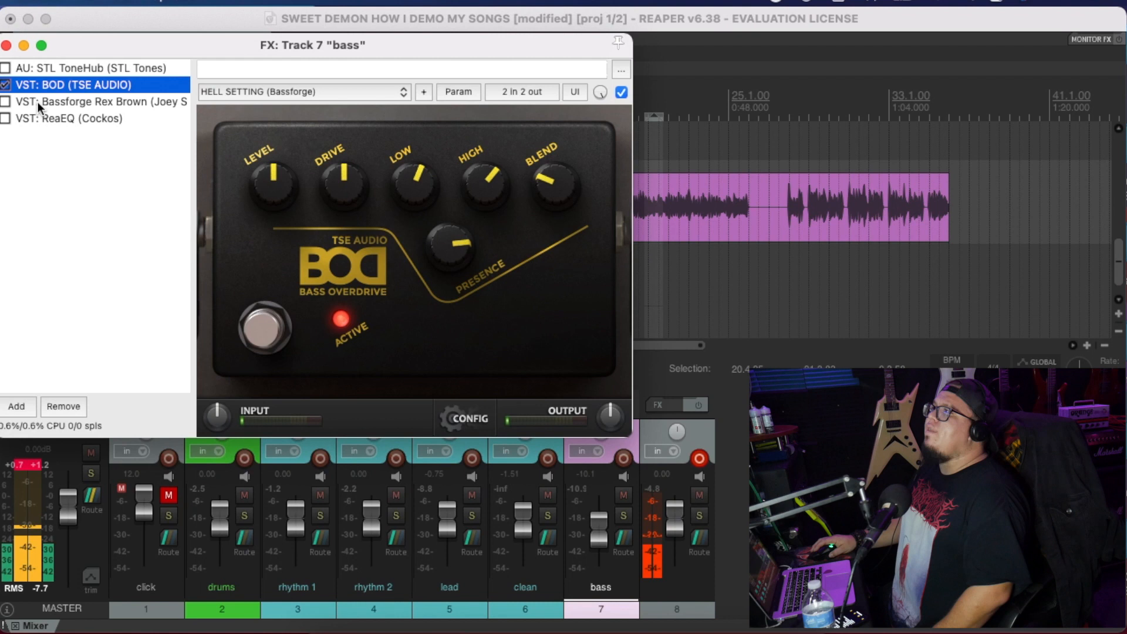
# - Enable Bassforge Rex Brown on the bass track and review its cabinet, pedal and amp sections
pyautogui.click(40, 101)
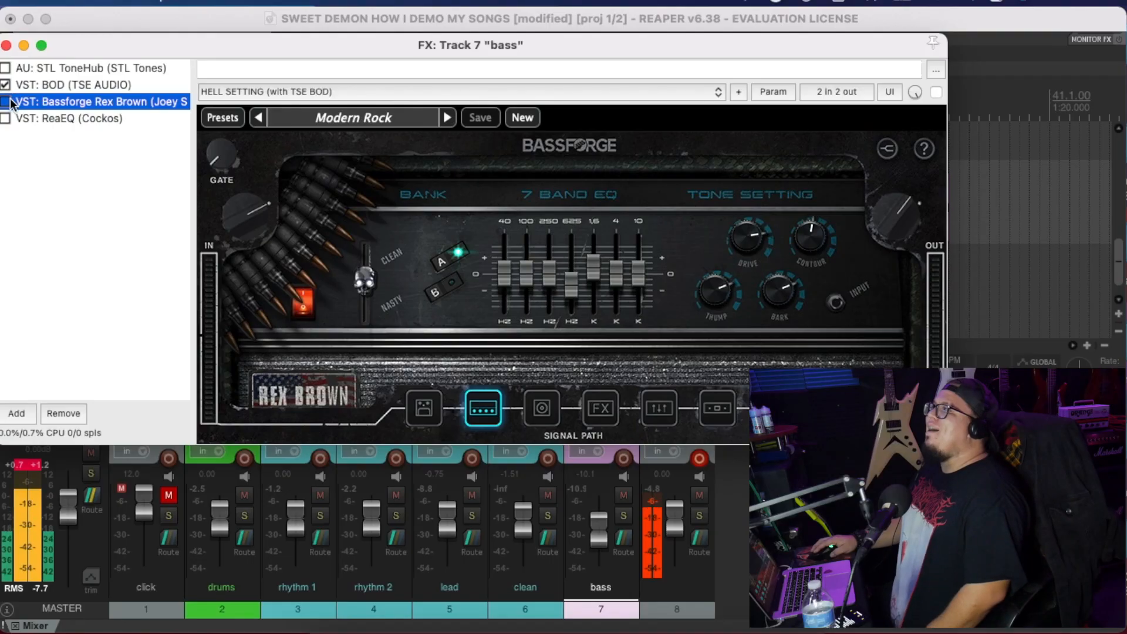
pyautogui.click(4, 103)
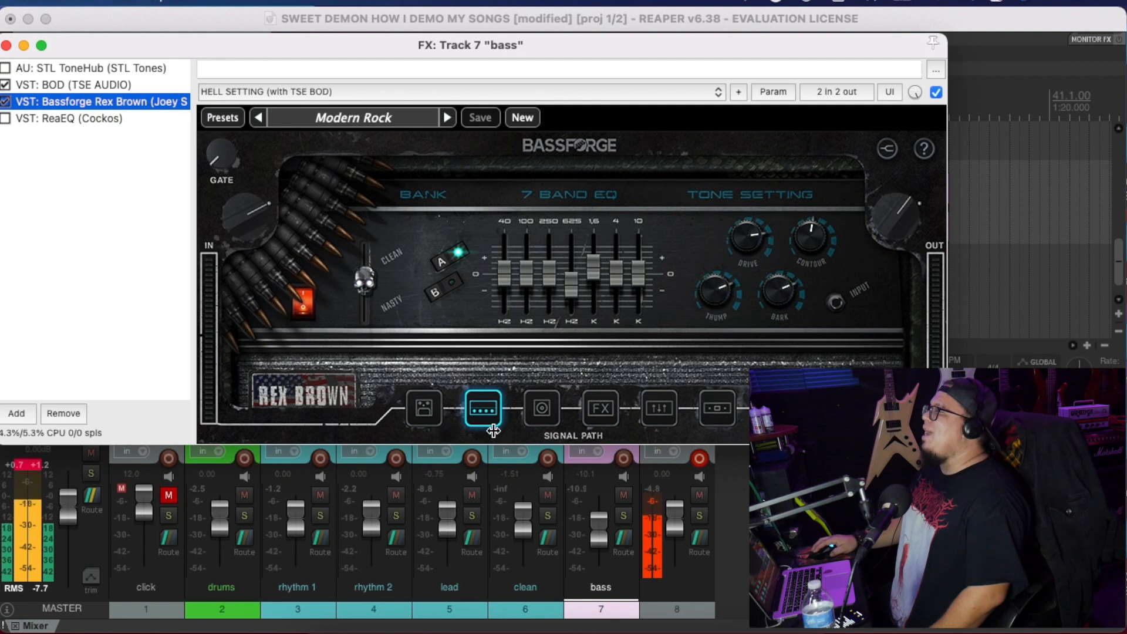
pyautogui.click(546, 415)
pyautogui.moveTo(336, 354)
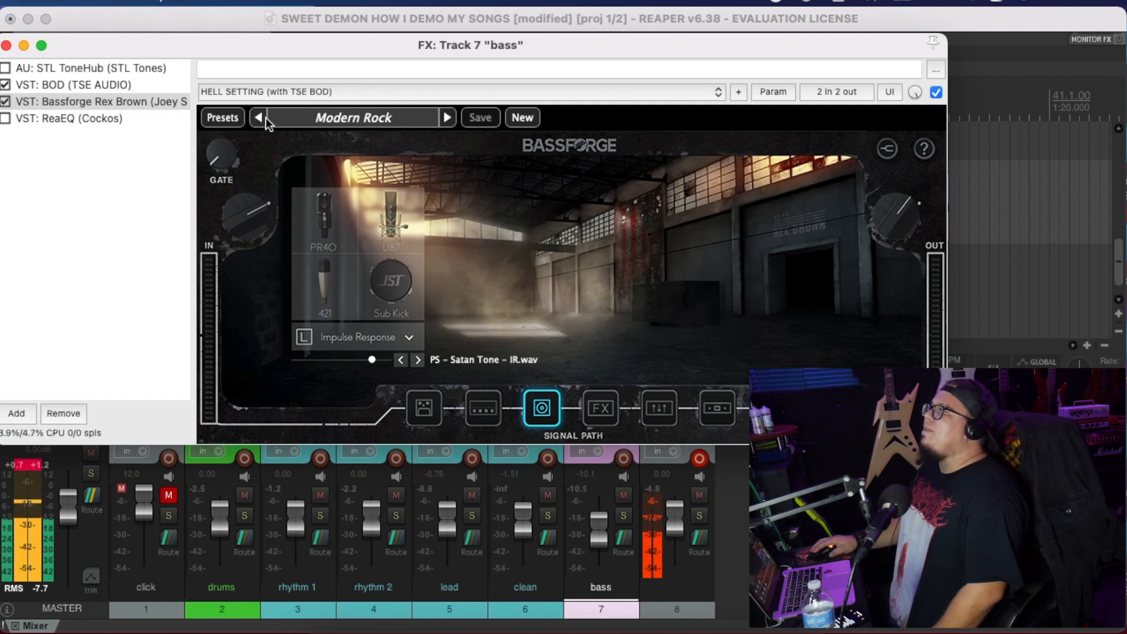
pyautogui.click(428, 421)
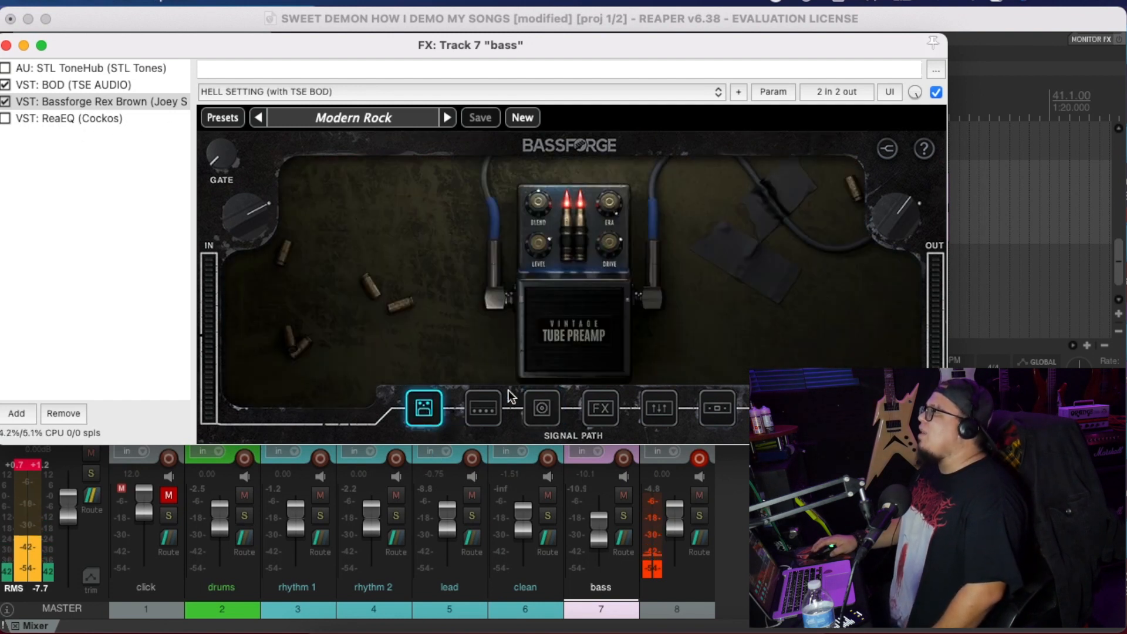
pyautogui.click(483, 409)
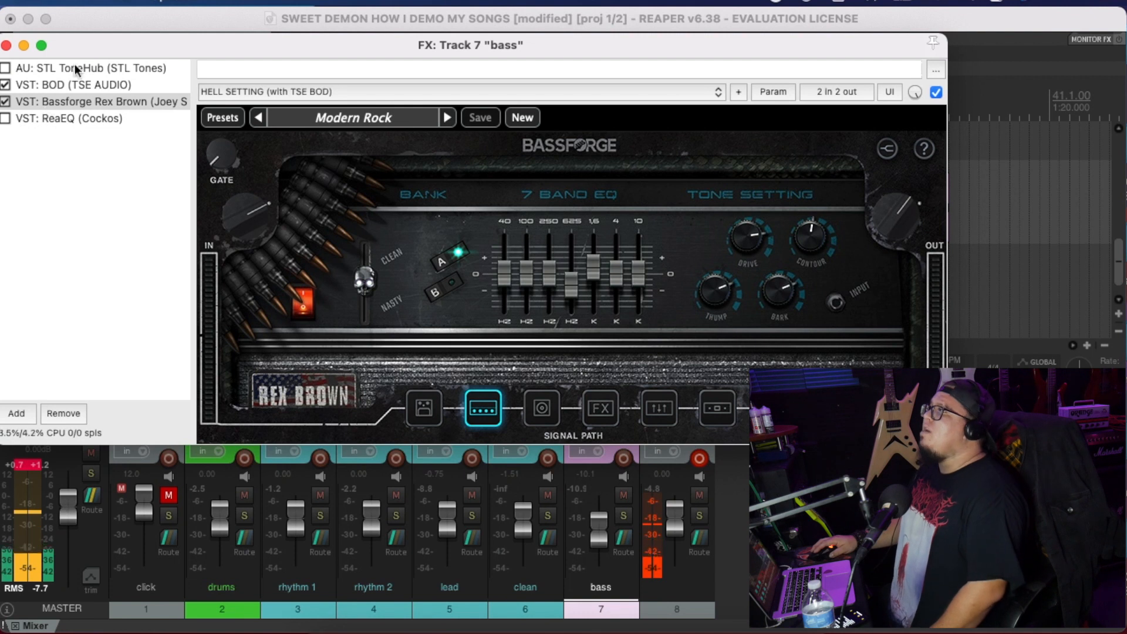
# - Solo the bass track and track 8, play the new bass tone, and compare it with BOD bypassed and re-enabled
pyautogui.moveTo(80, 50); pyautogui.dragTo(93, 302)
pyautogui.click(228, 190)
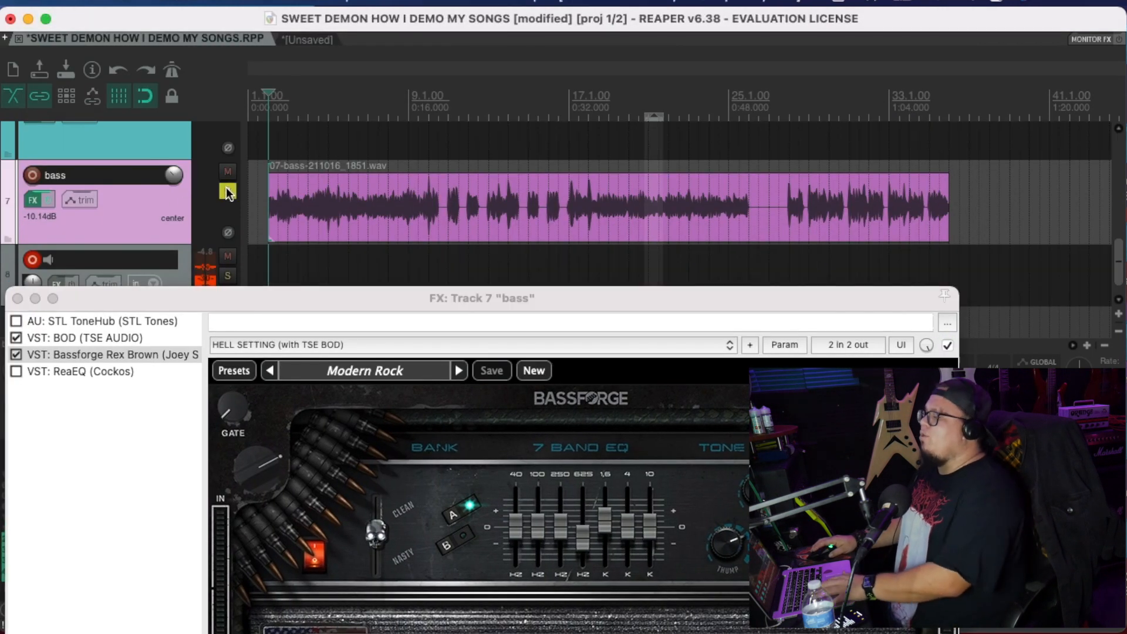
pyautogui.click(227, 274)
pyautogui.press('space')
pyautogui.moveTo(224, 301); pyautogui.dragTo(225, 107)
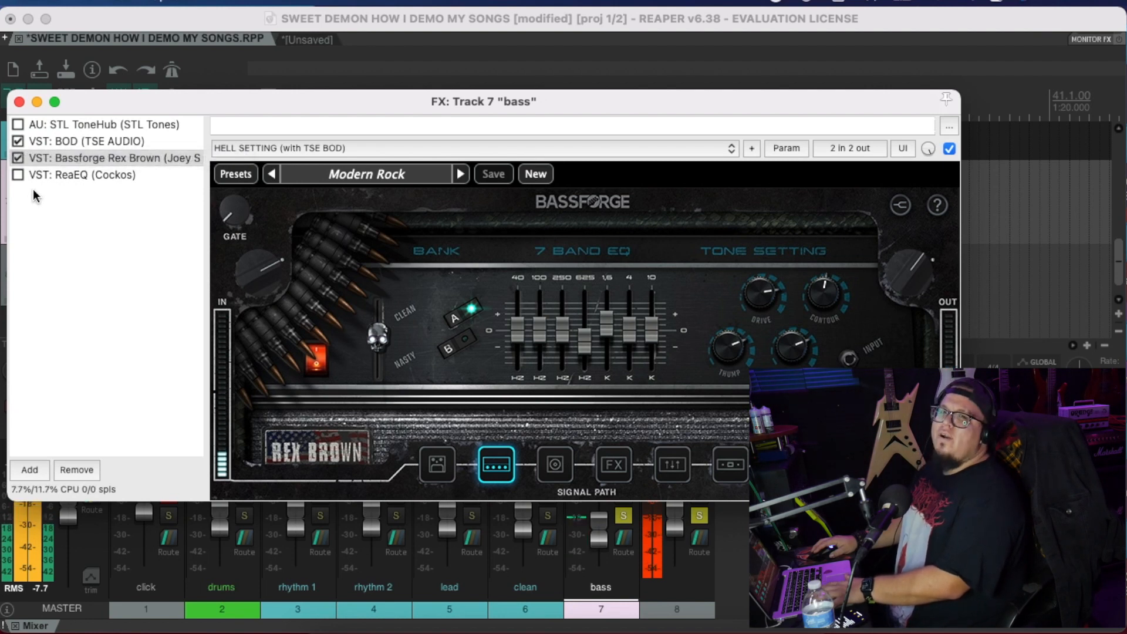
pyautogui.click(18, 141)
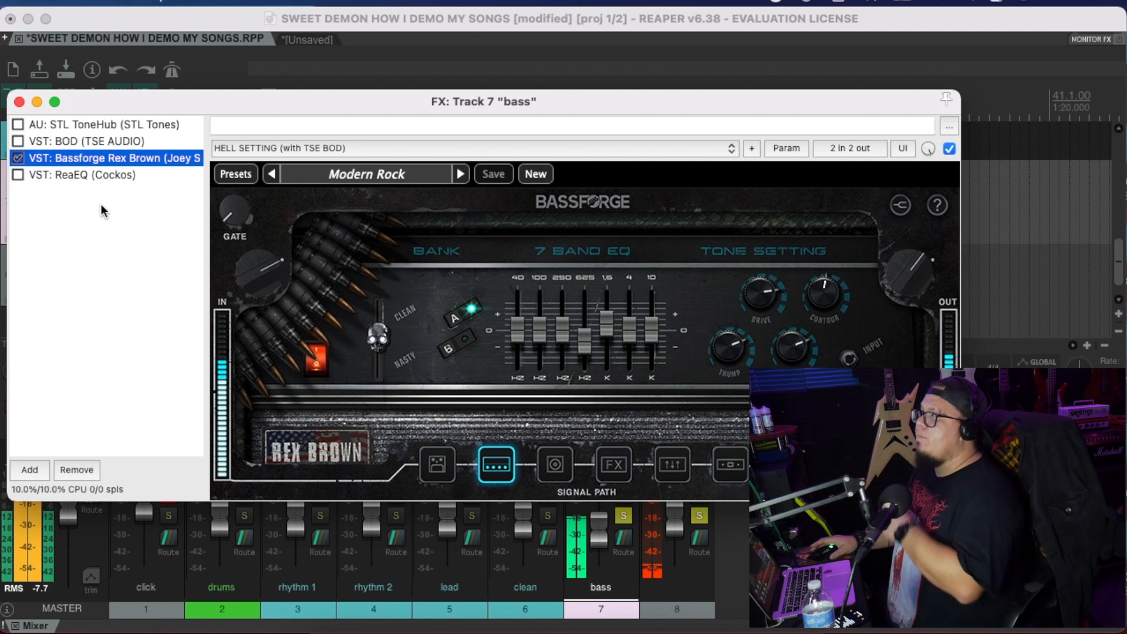
pyautogui.click(19, 142)
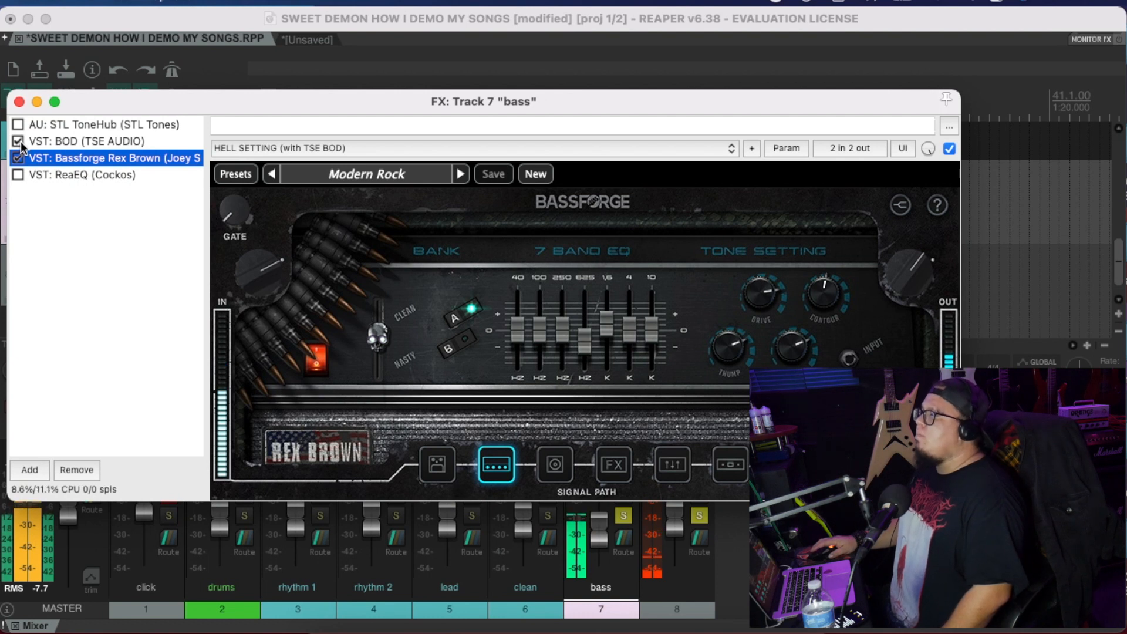
# - Unsolo the bass track and track 8, and play the full mix from measure 2 with the new bass tone
pyautogui.click(19, 101)
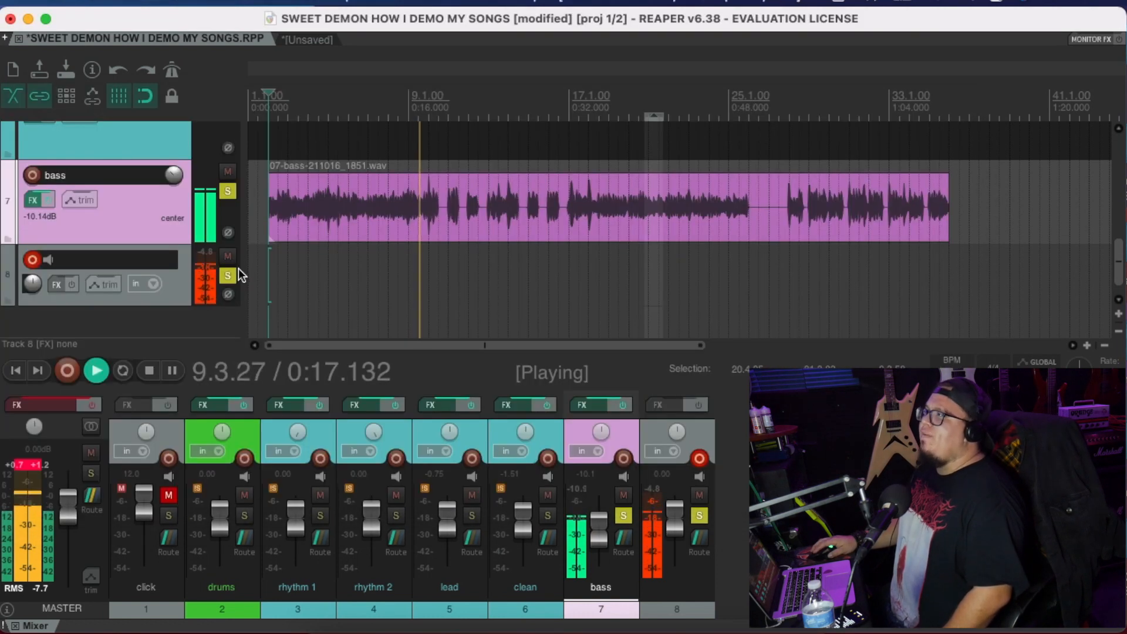
pyautogui.click(226, 191)
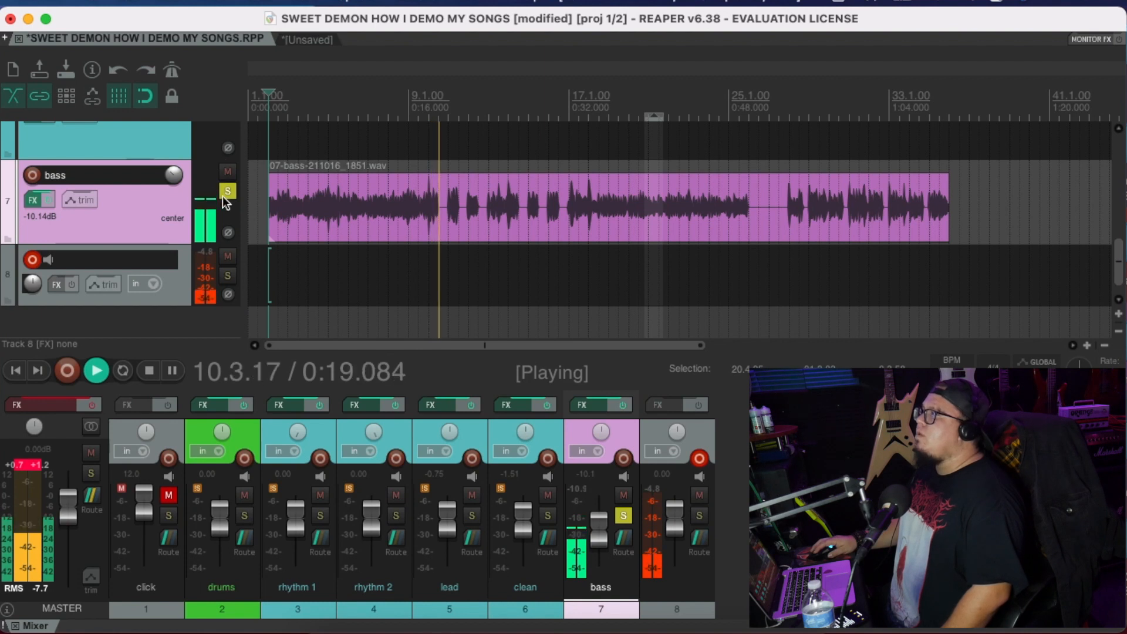
pyautogui.press('space')
pyautogui.press('space')
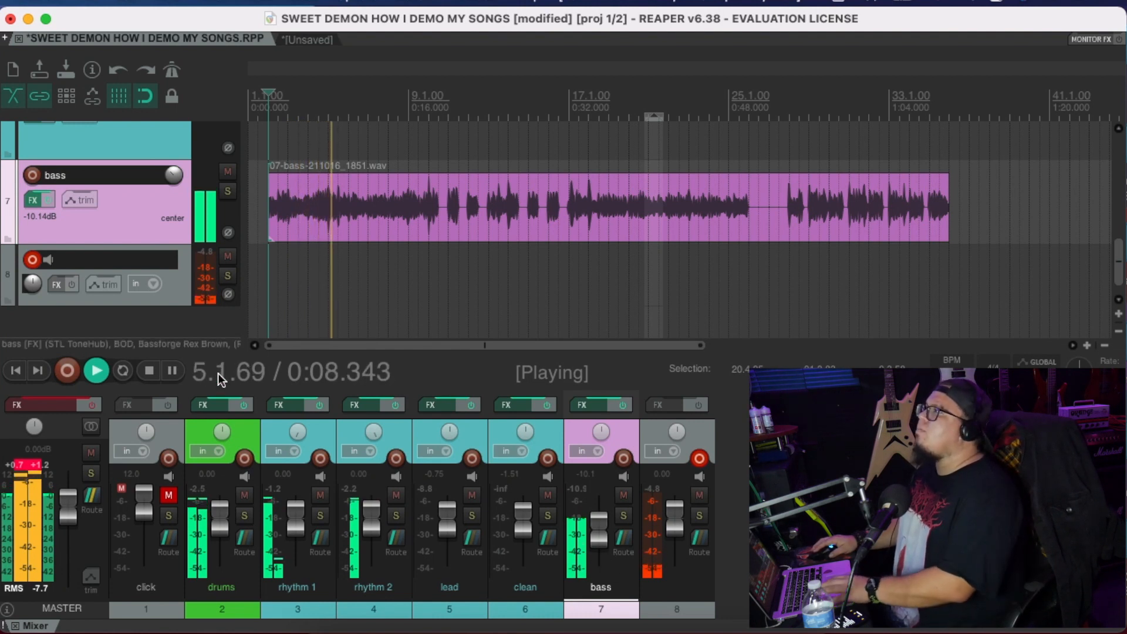
pyautogui.press('space')
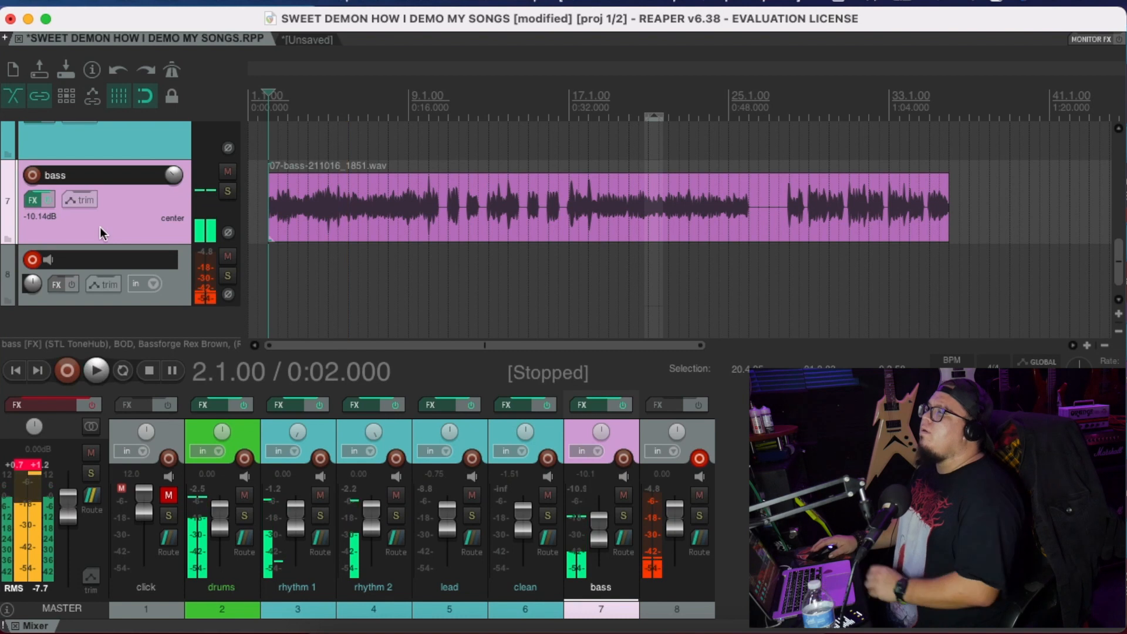
# - Enable ReaEQ in the effects of the rhythm 1 track and close its effects window
pyautogui.scroll(6, 79, 292)
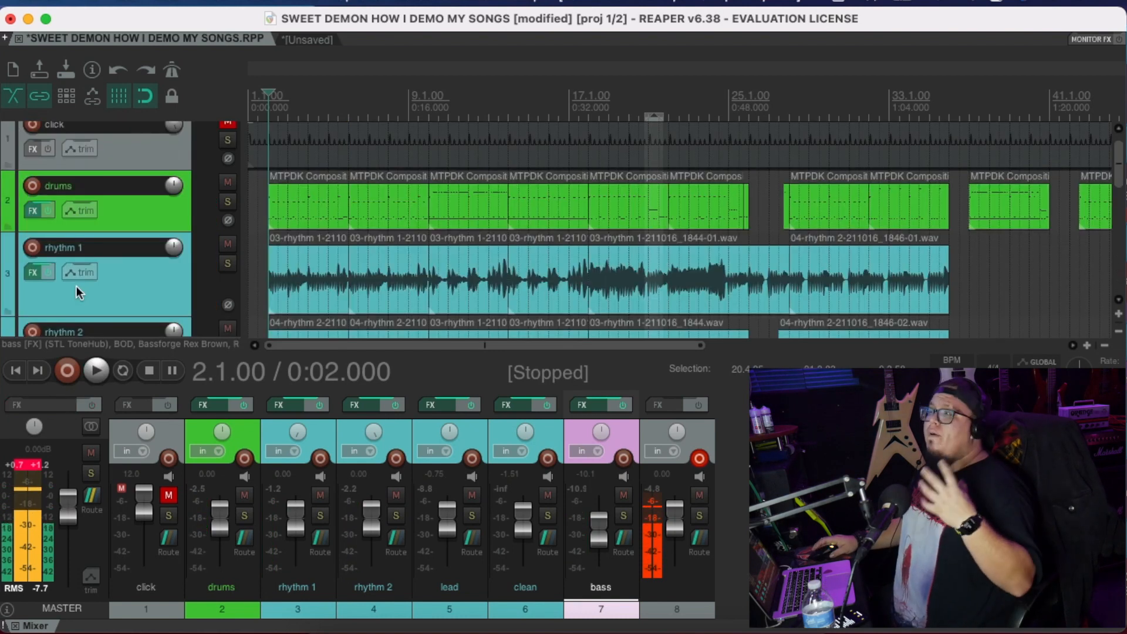
pyautogui.click(42, 272)
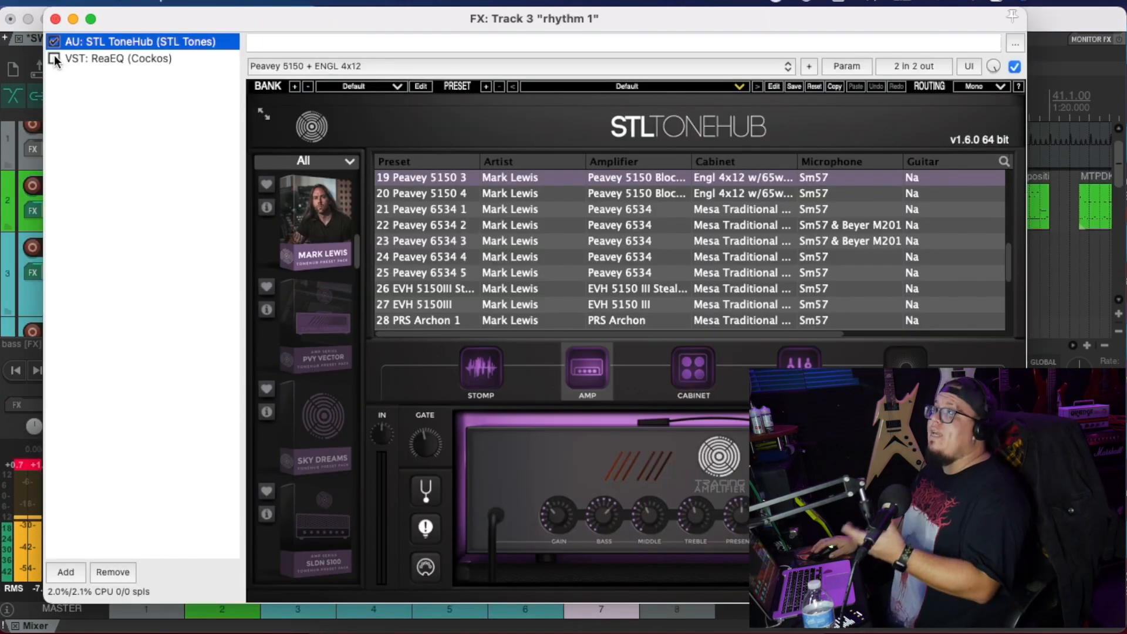
pyautogui.click(55, 58)
pyautogui.click(55, 19)
# - Enable the ReaEQ with the Esparza EQ preset on the rhythm 2 track and close its effects window
pyautogui.scroll(-3, 45, 259)
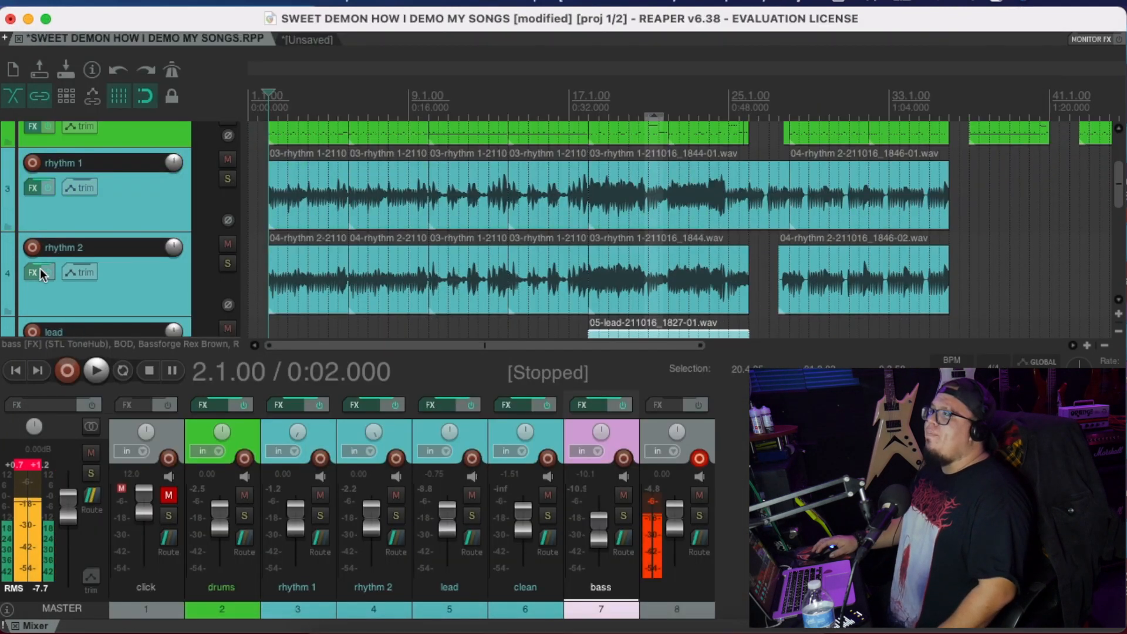
pyautogui.click(36, 273)
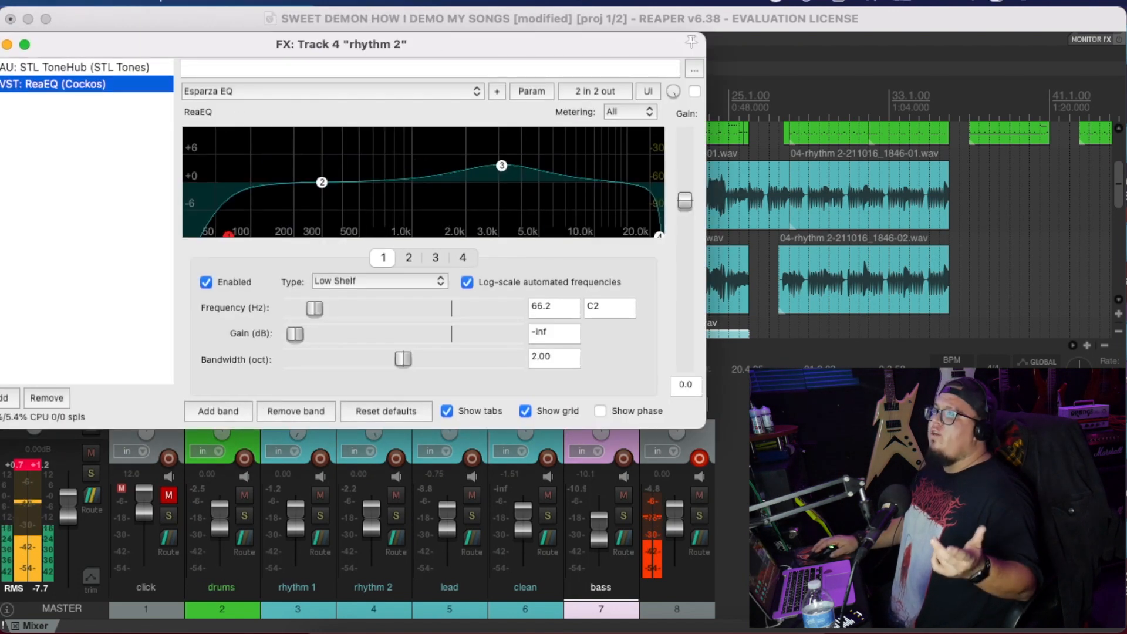
pyautogui.click(1, 84)
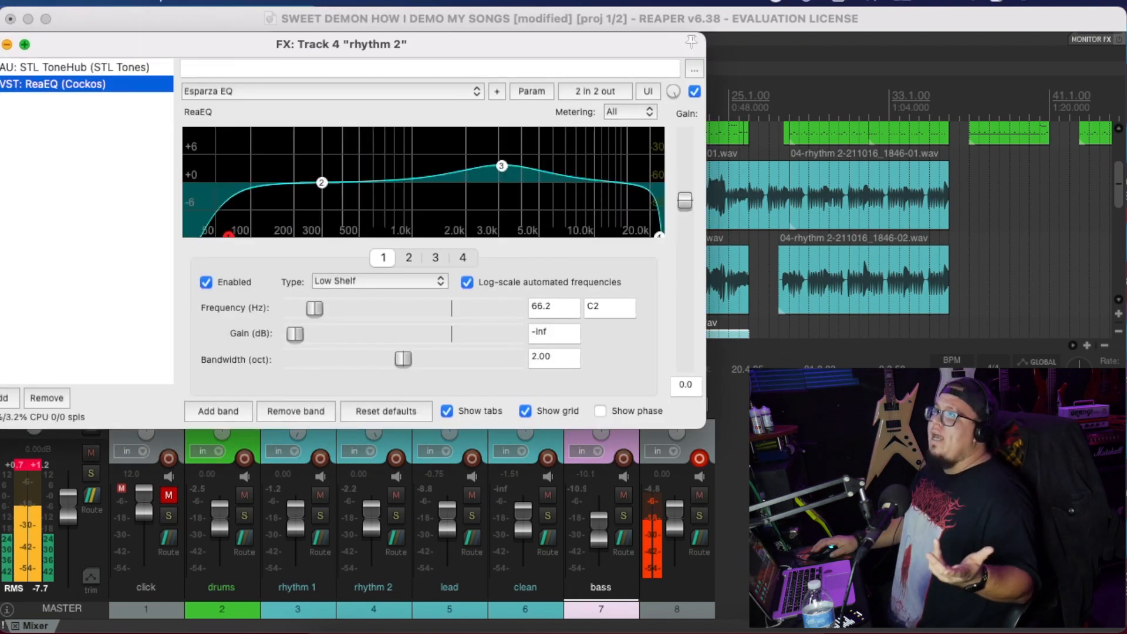
pyautogui.click(0, 44)
# - Enable ReaEQ on the bass track with the "stock - Basic 11 band Rock Bass" preset
pyautogui.scroll(-1, 55, 212)
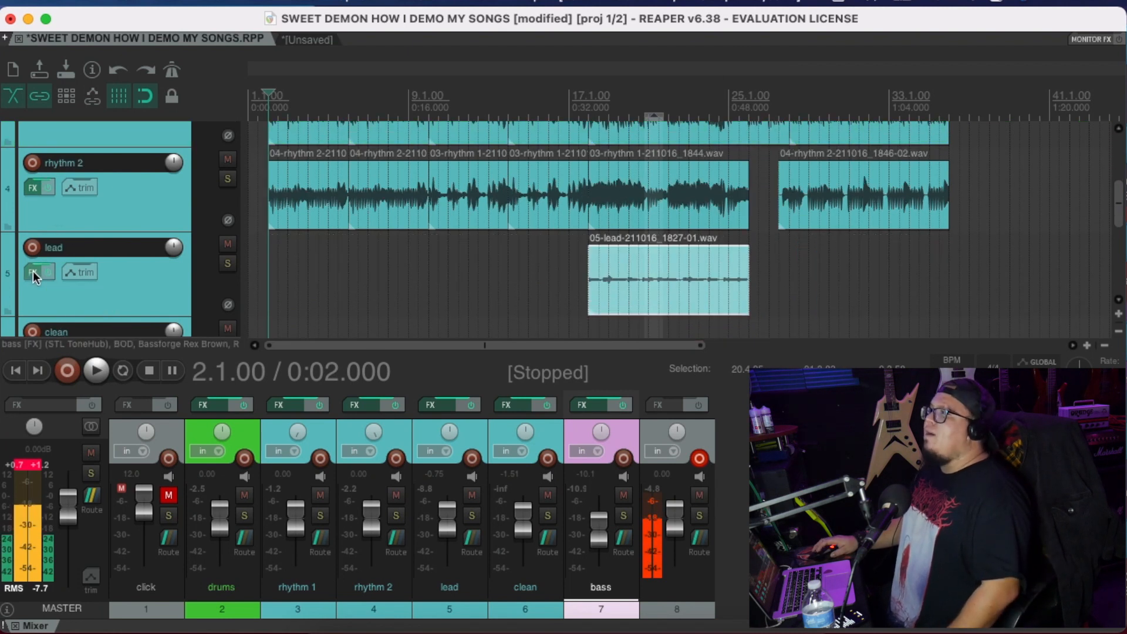
pyautogui.scroll(-1, 33, 270)
pyautogui.scroll(-2, 34, 269)
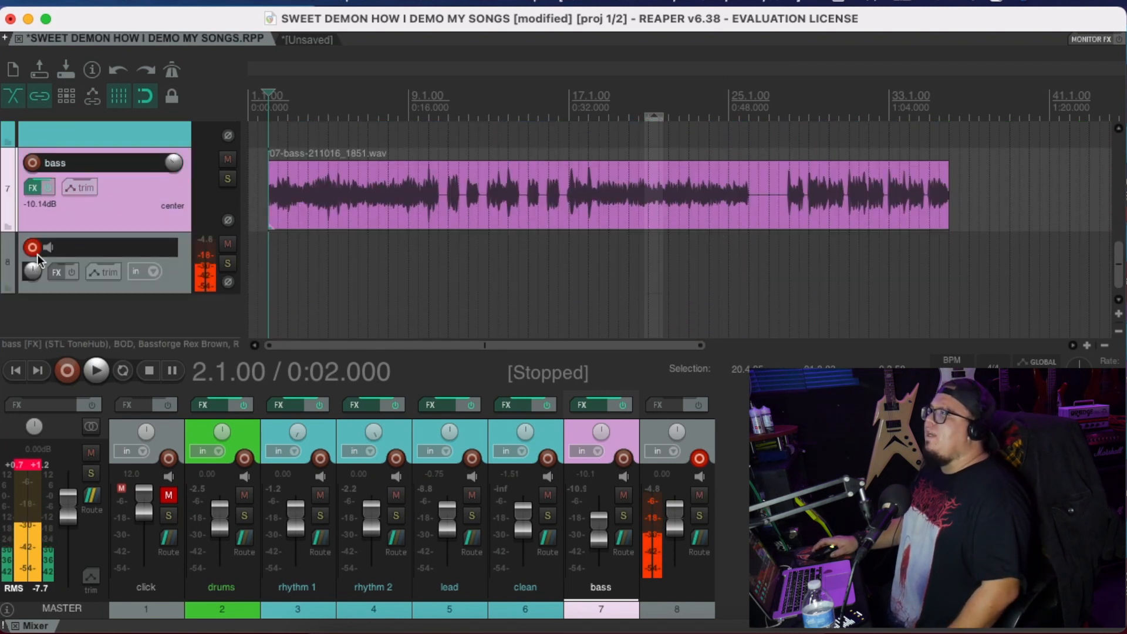
pyautogui.click(29, 188)
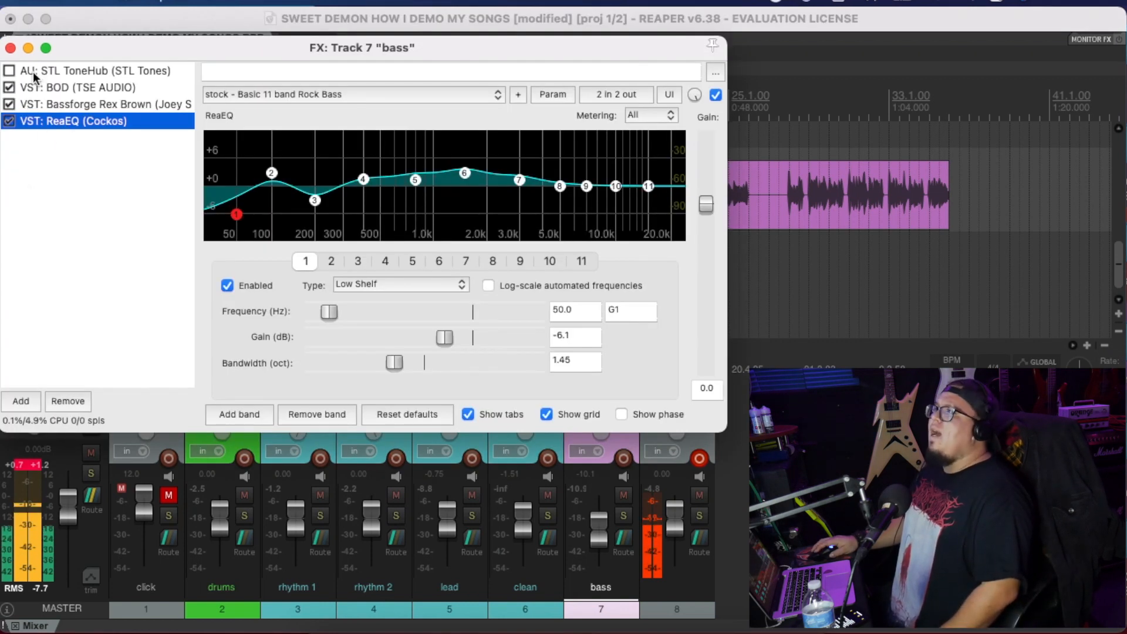
pyautogui.click(11, 48)
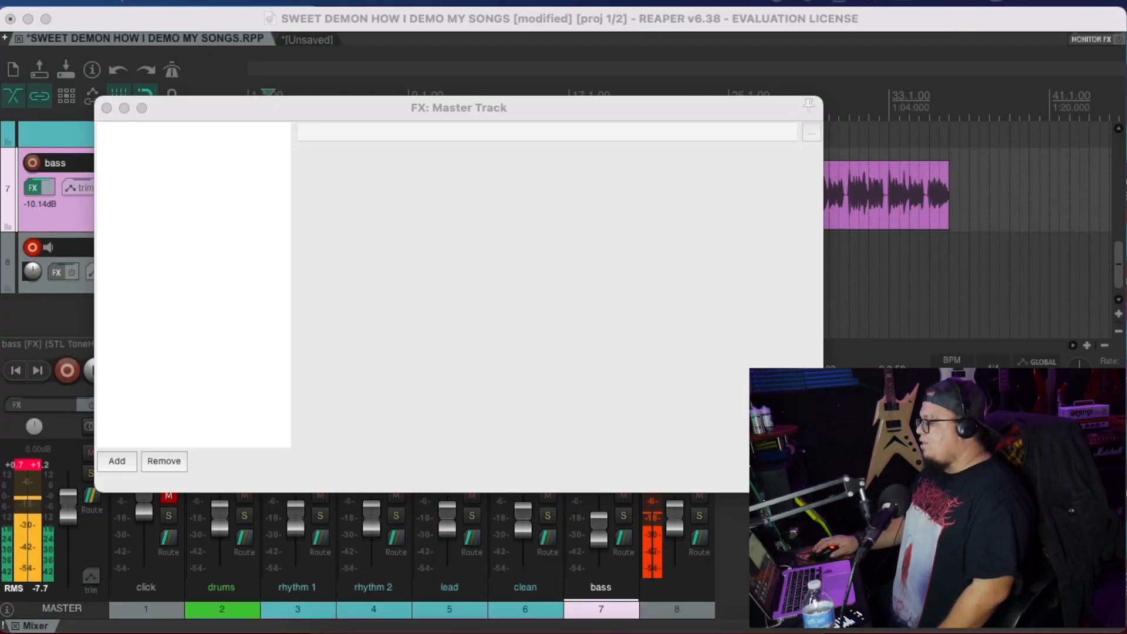
pyautogui.click(117, 461)
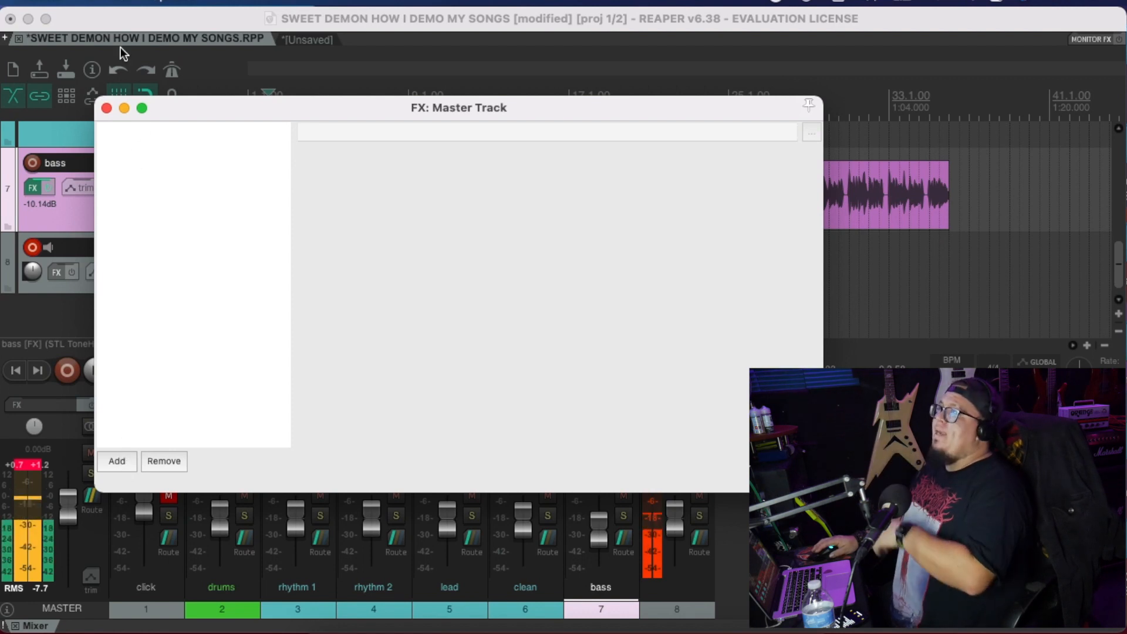
pyautogui.click(98, 3)
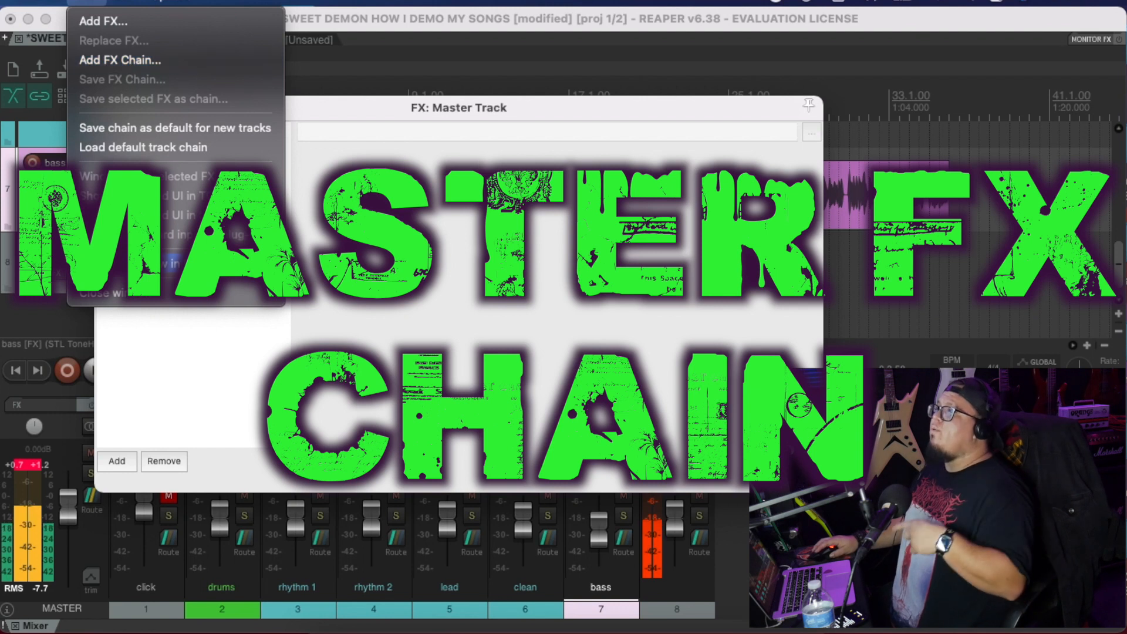
pyautogui.click(332, 168)
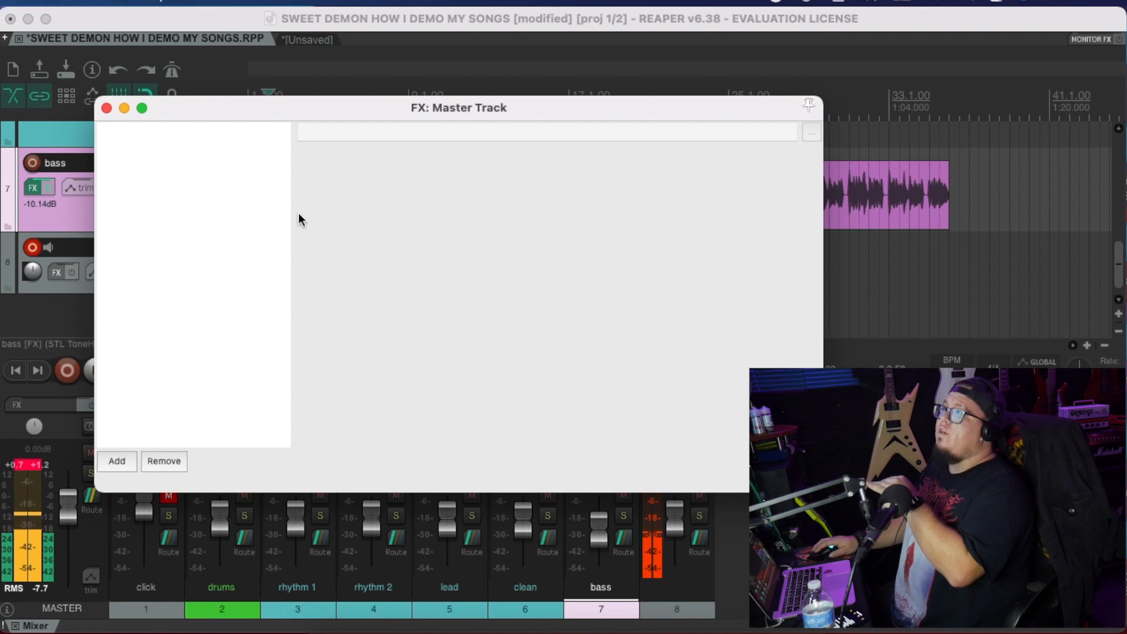
# - Load the saved FRICKER effects chain onto the master track and show its ReaEQ settings
pyautogui.click(89, 3)
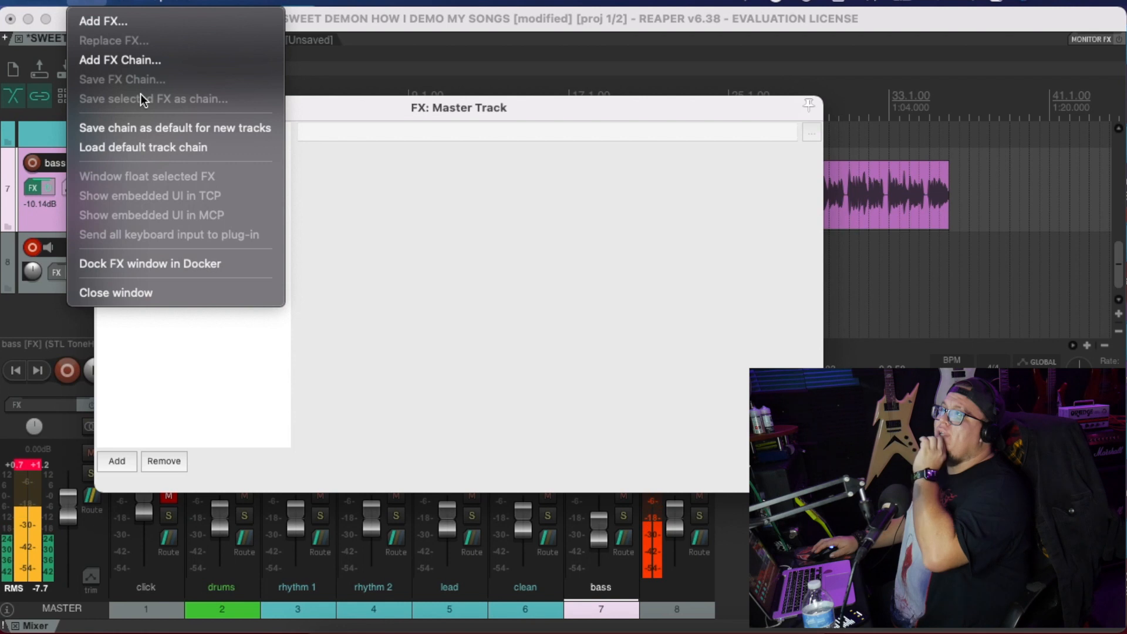
pyautogui.click(139, 60)
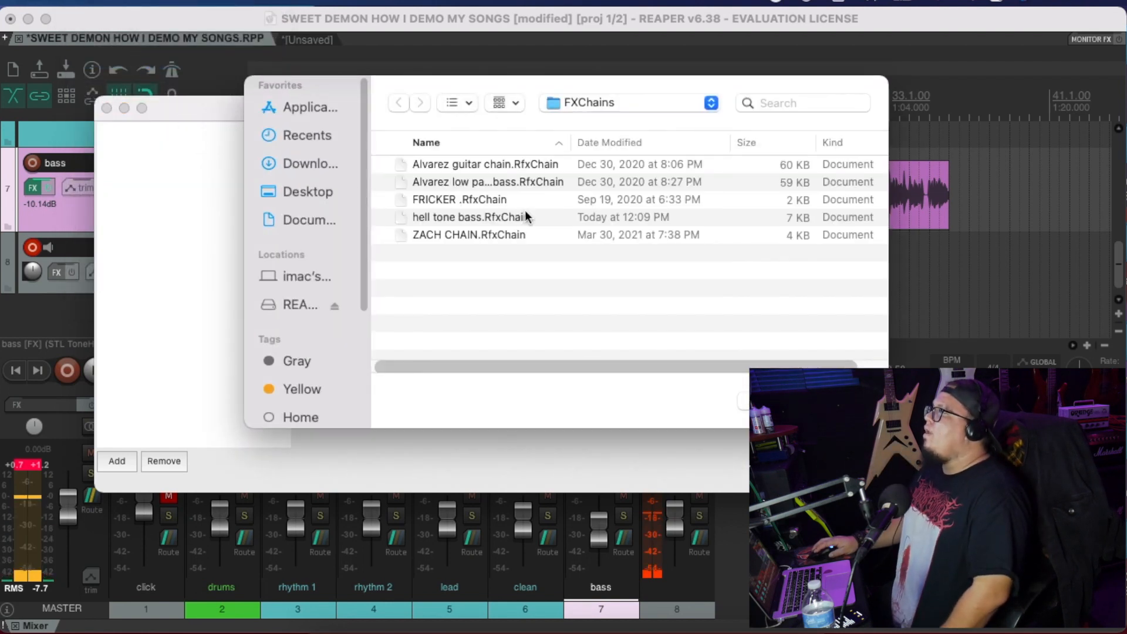
pyautogui.click(506, 199)
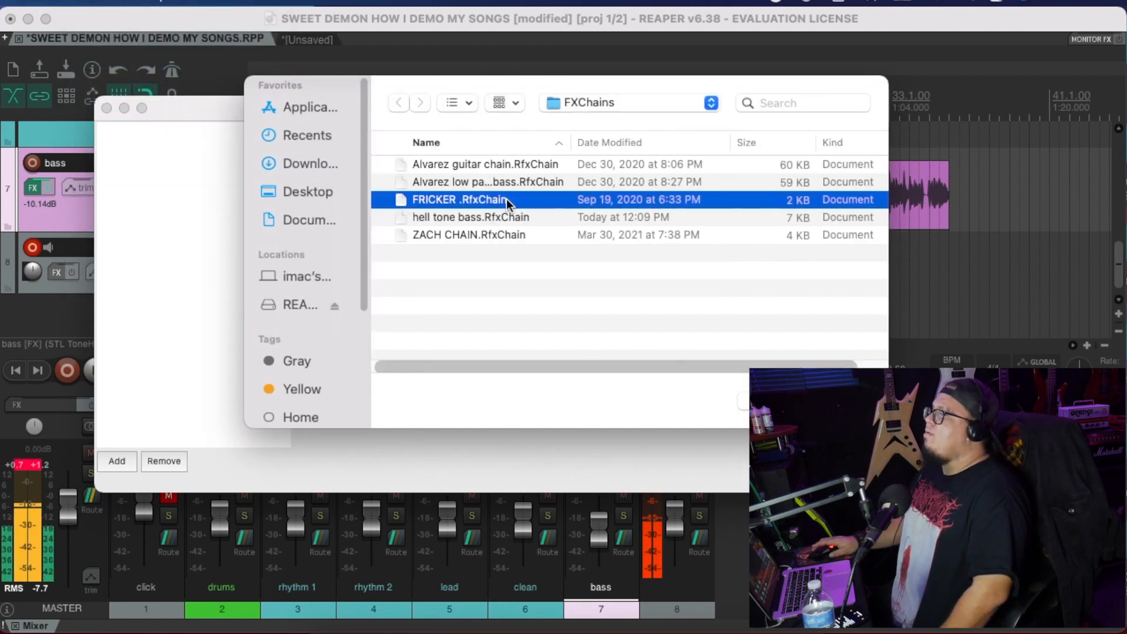
pyautogui.press('Return')
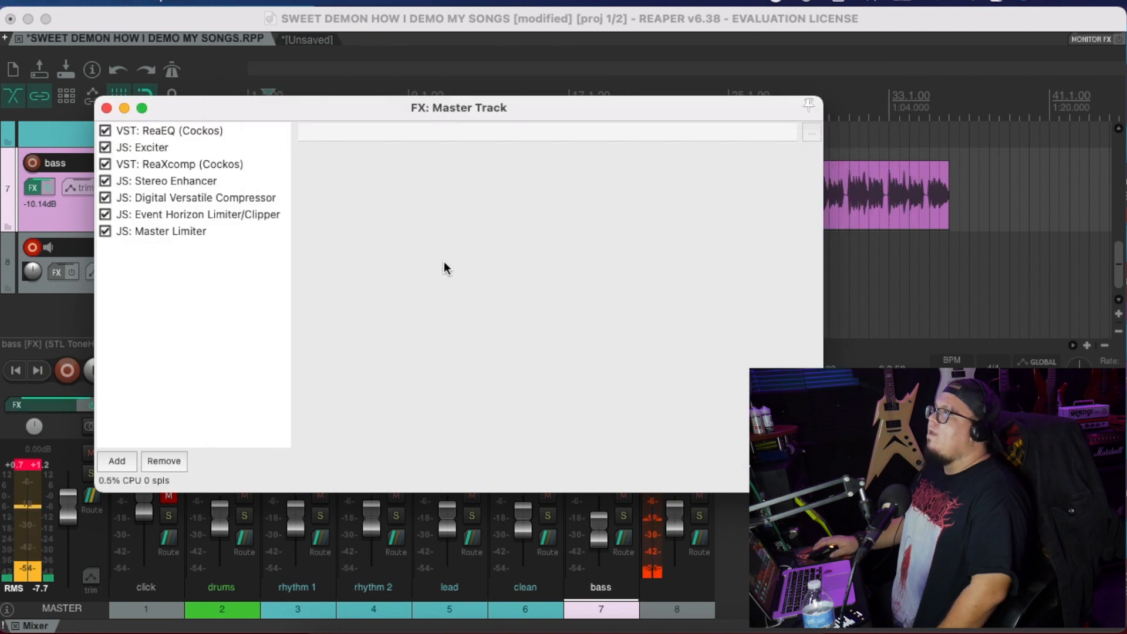
pyautogui.click(209, 129)
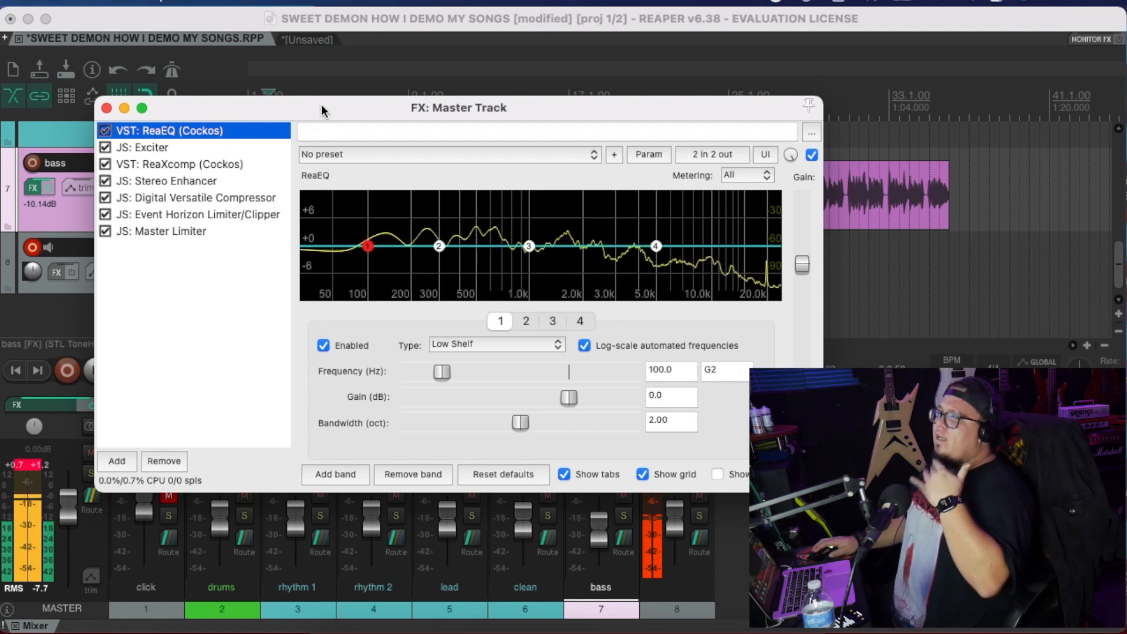
# - Apply the "stock - Basic 11 band" preset to the master track's ReaEQ
pyautogui.moveTo(322, 108); pyautogui.dragTo(354, 334)
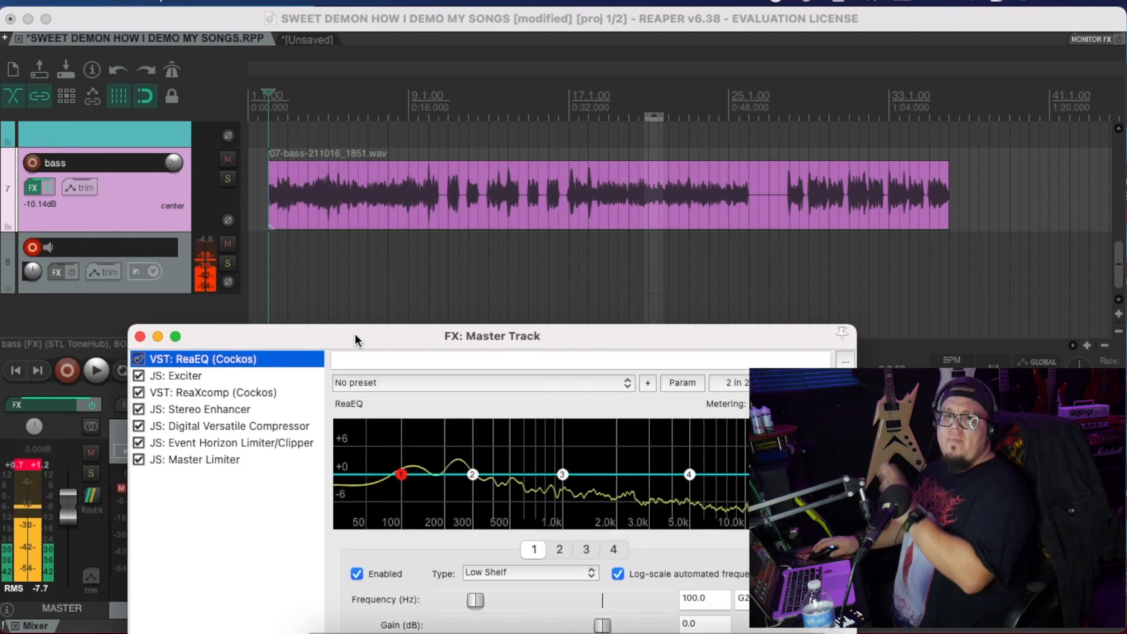
pyautogui.moveTo(354, 333); pyautogui.dragTo(244, 92)
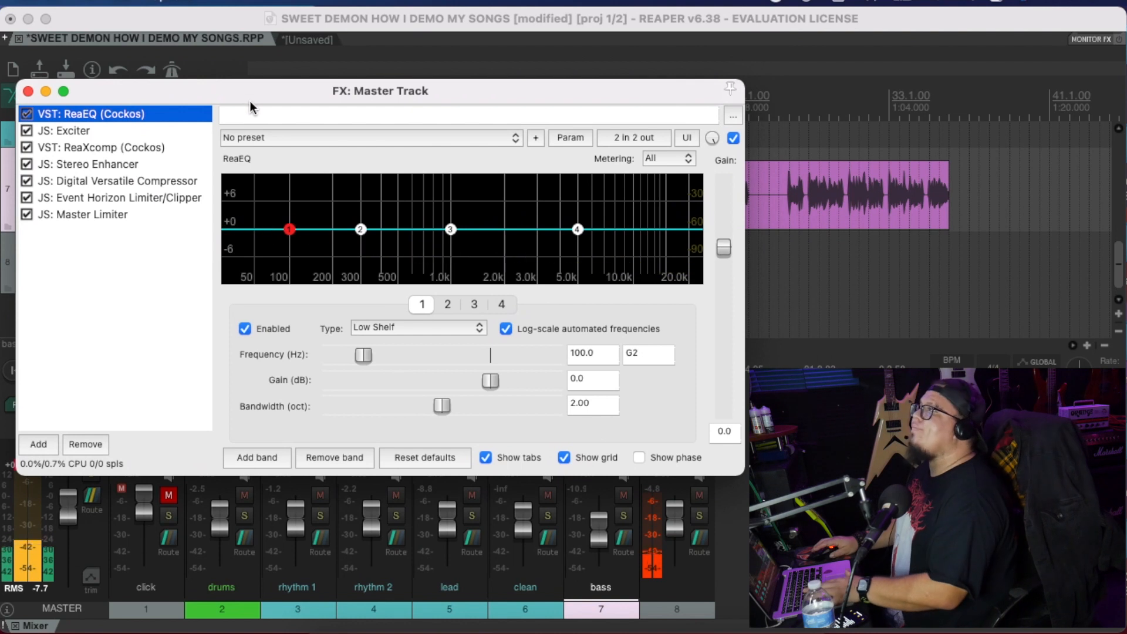
pyautogui.click(263, 139)
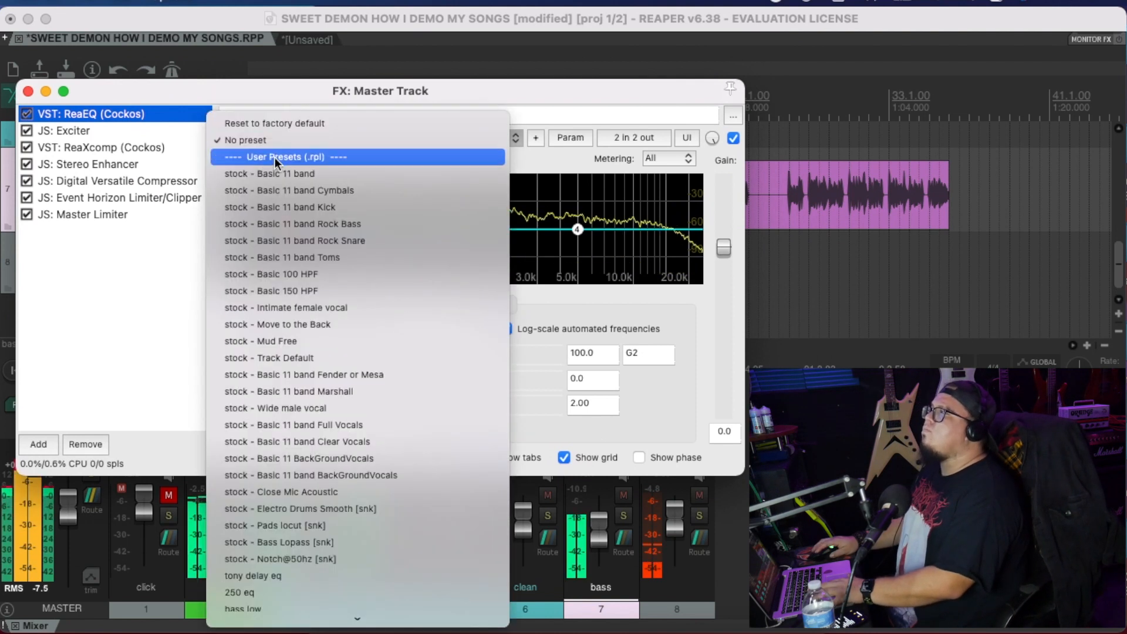
pyautogui.click(288, 173)
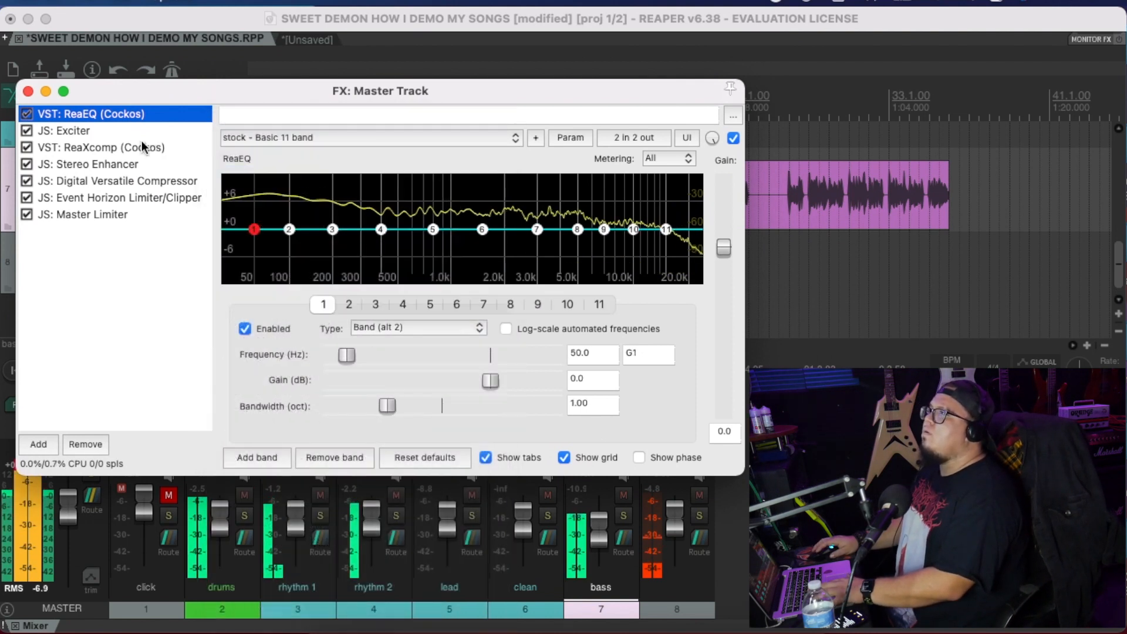
# - Apply the "griz: super smooth 3 band" preset to the master track's ReaXcomp and close the effects window
pyautogui.click(144, 147)
pyautogui.click(233, 140)
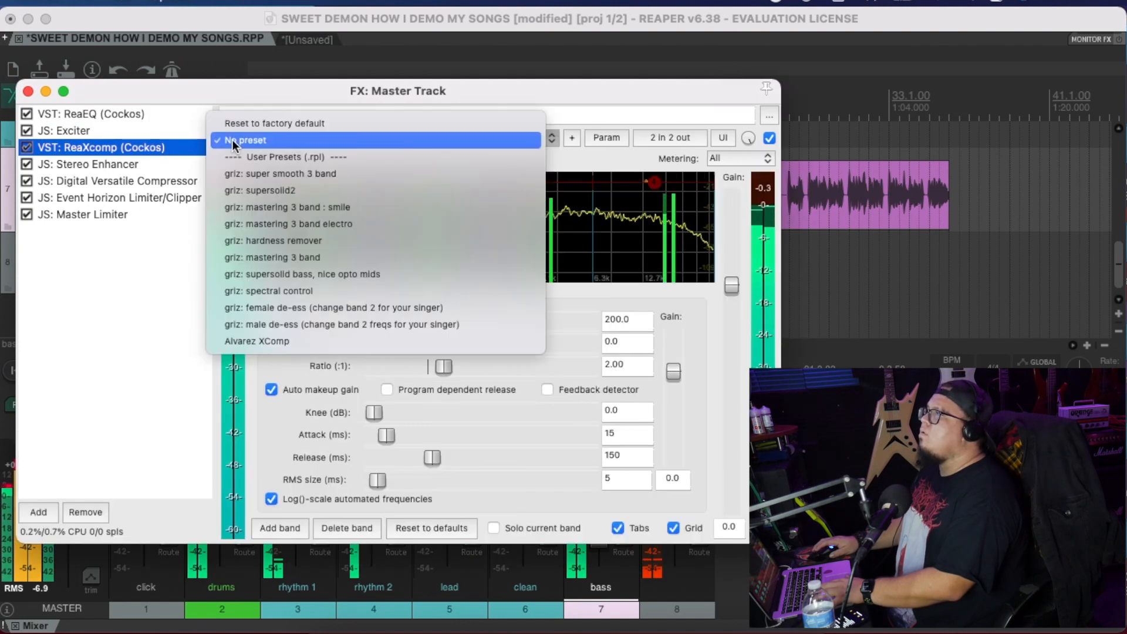
pyautogui.click(249, 174)
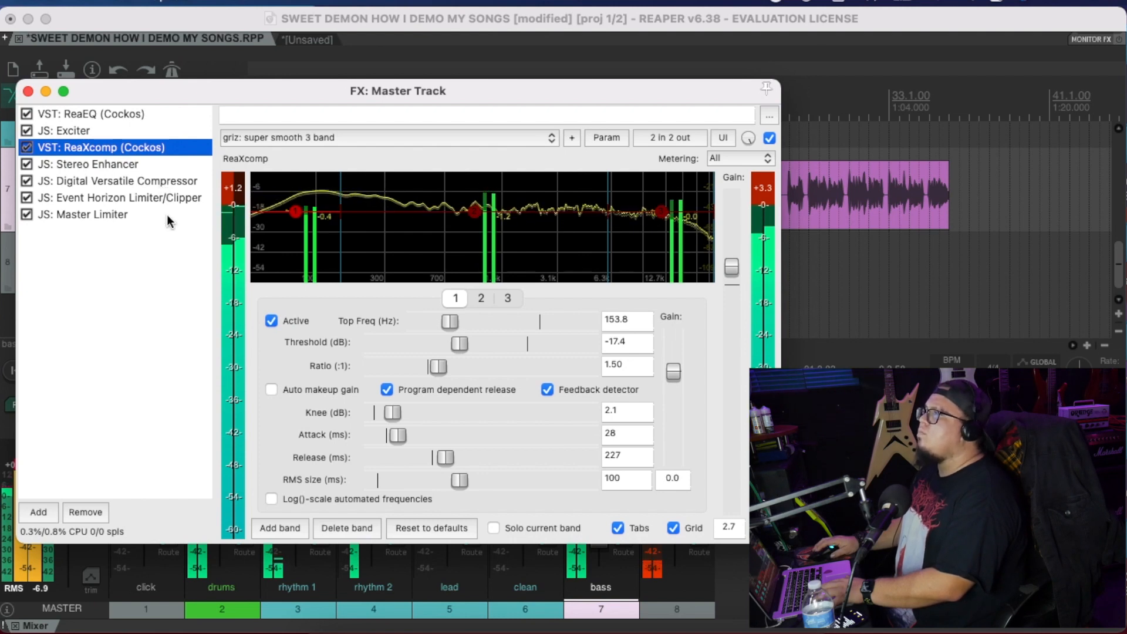
pyautogui.click(28, 92)
# - Stop and restart playback with the master effects bypassed, and enable them while the song plays to compare the sound
pyautogui.press('space')
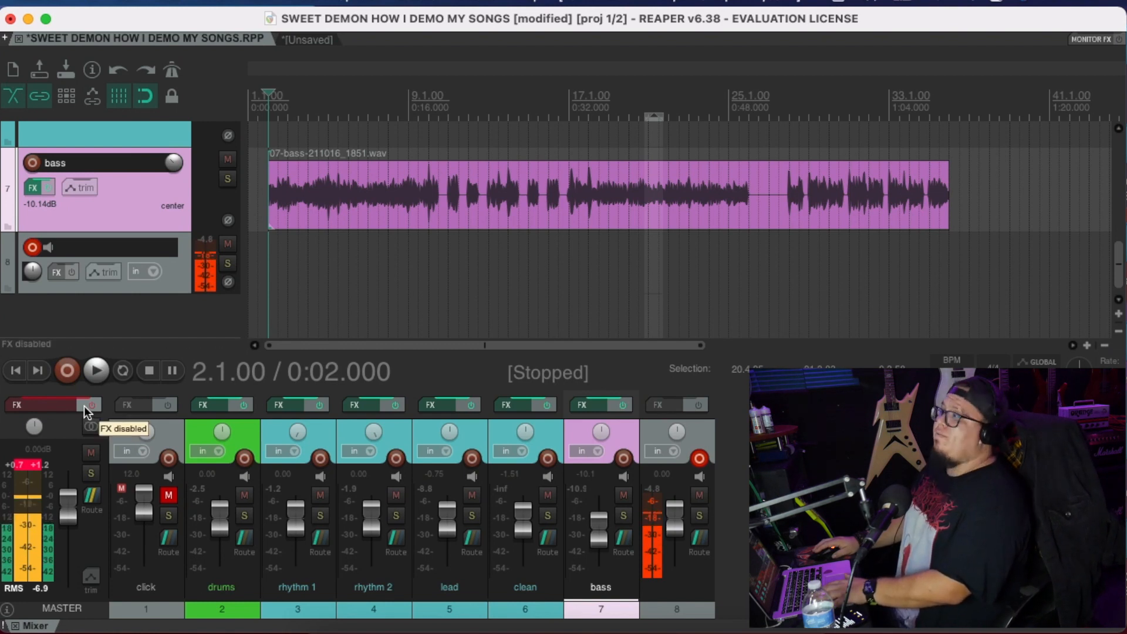
pyautogui.press('space')
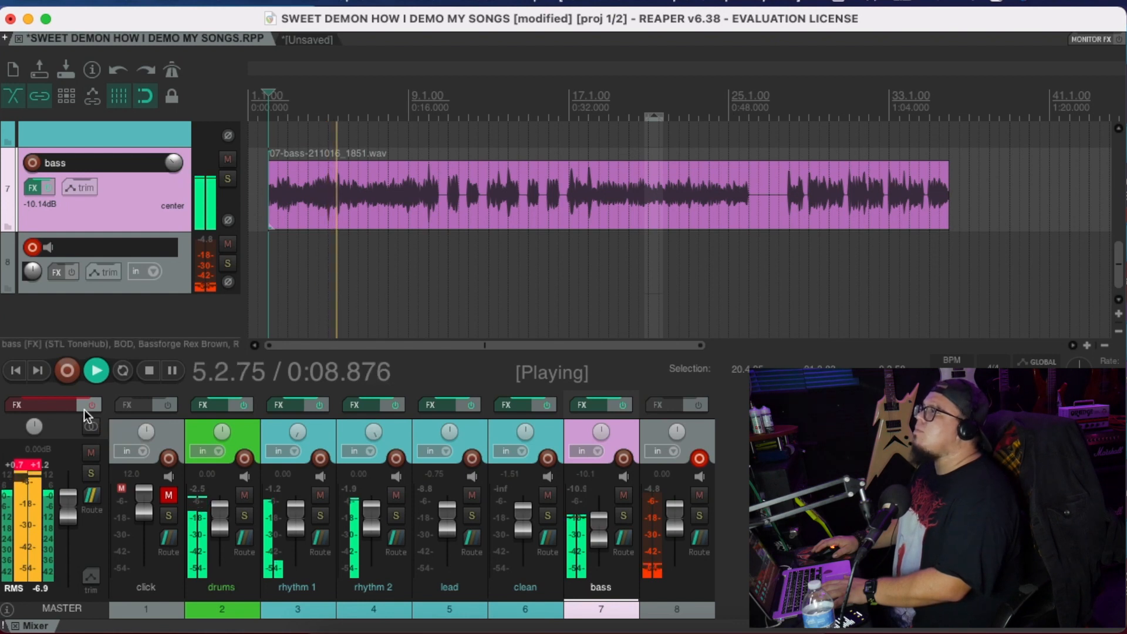
pyautogui.click(83, 409)
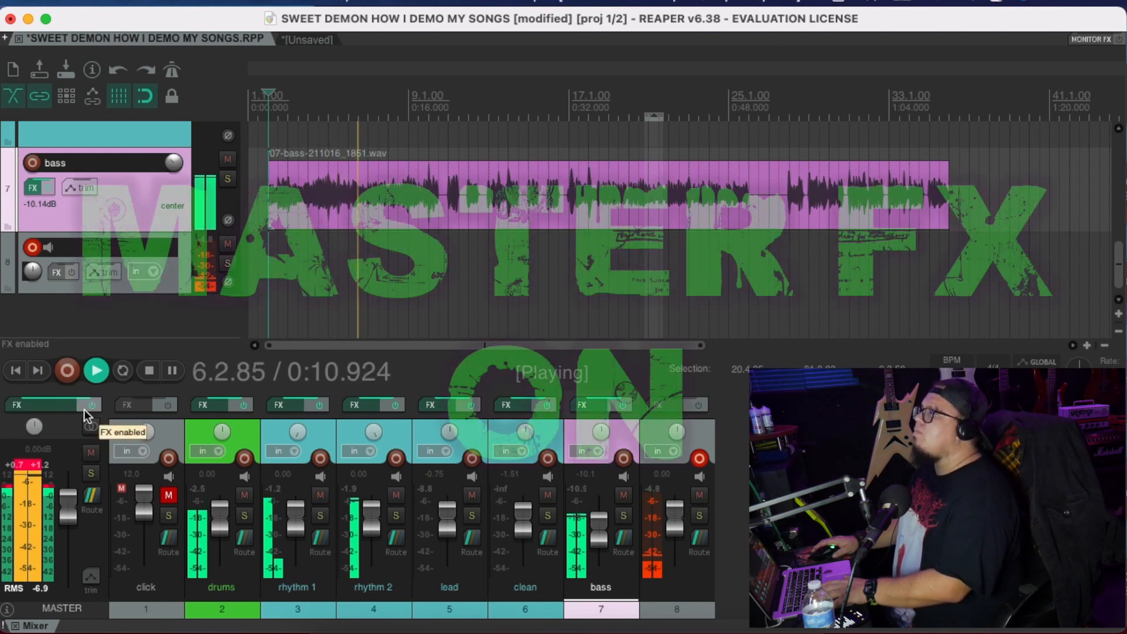